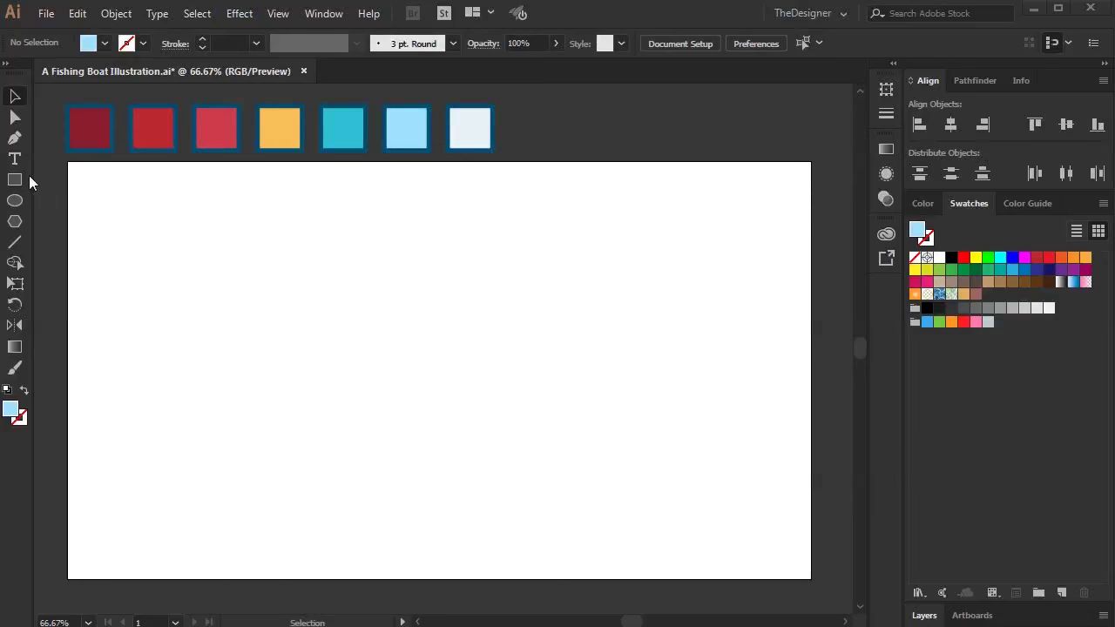
- Create a 600×200 px rectangle filled with the dark-red swatch
click(338, 291)
text(600)
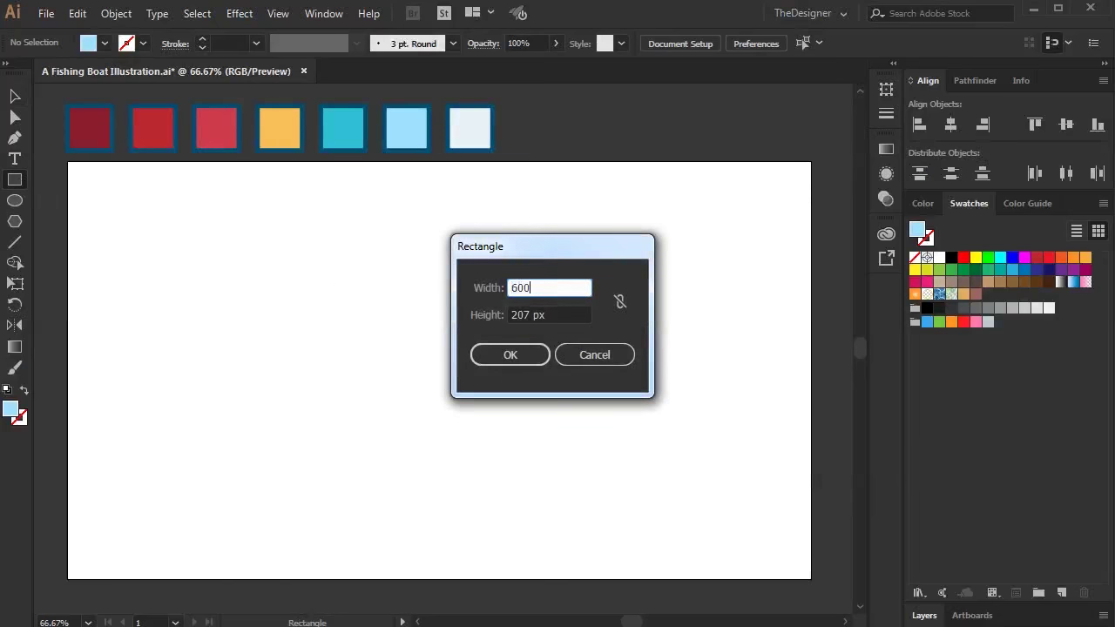
key(Tab)
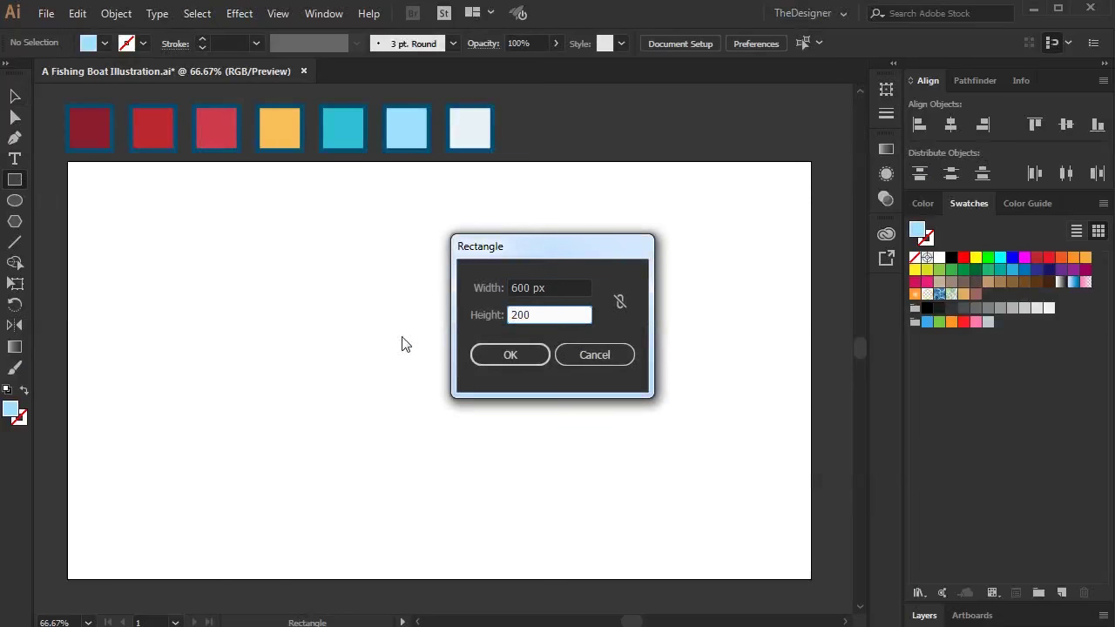
click(490, 351)
key(i)
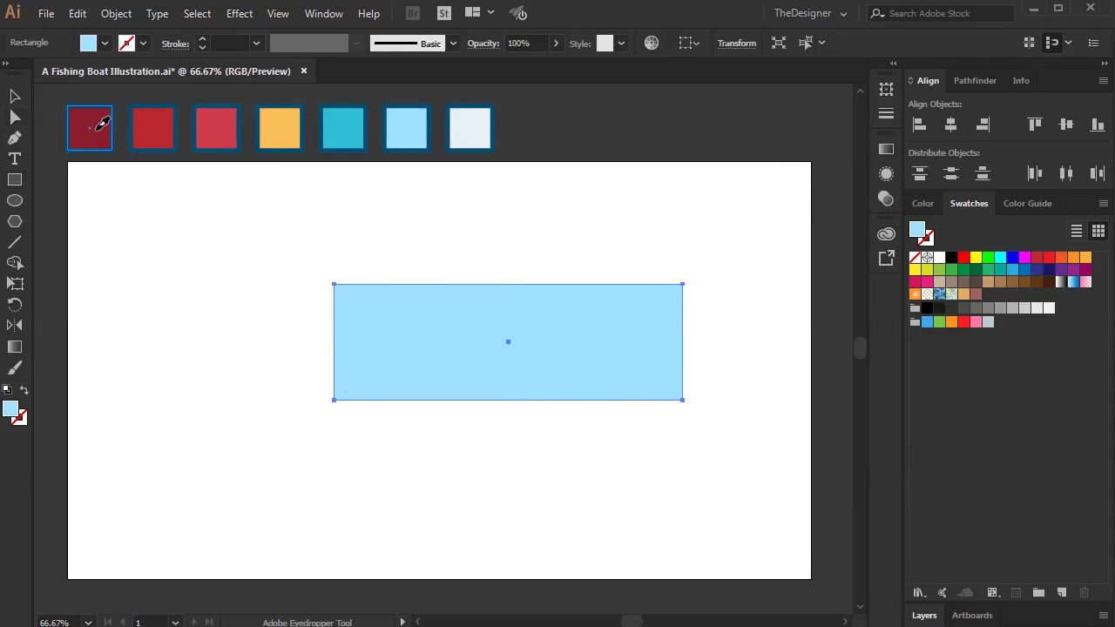
click(92, 124)
click(14, 96)
mouse_move(552, 344)
mouse_down()
mouse_move(382, 355)
mouse_move(427, 377)
mouse_up()
- Centre the rectangle horizontally and vertically on the artboard
click(682, 43)
click(670, 187)
click(699, 247)
click(645, 94)
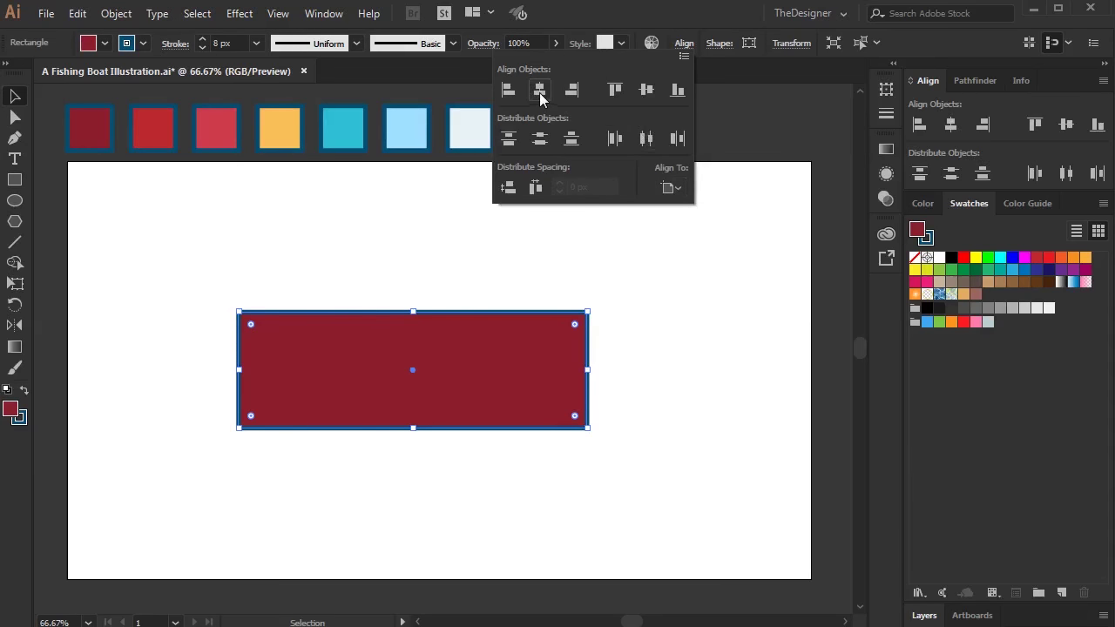
click(540, 93)
click(670, 186)
click(741, 115)
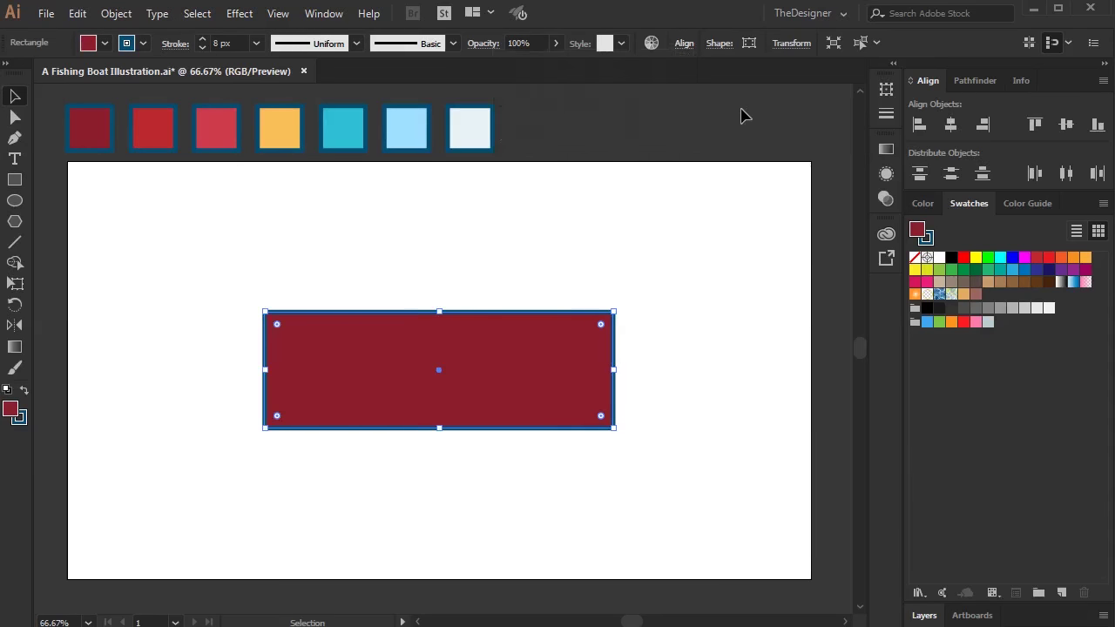
click(701, 382)
- Nudge the rectangle's top-left anchor left to form a slanted bow
click(15, 180)
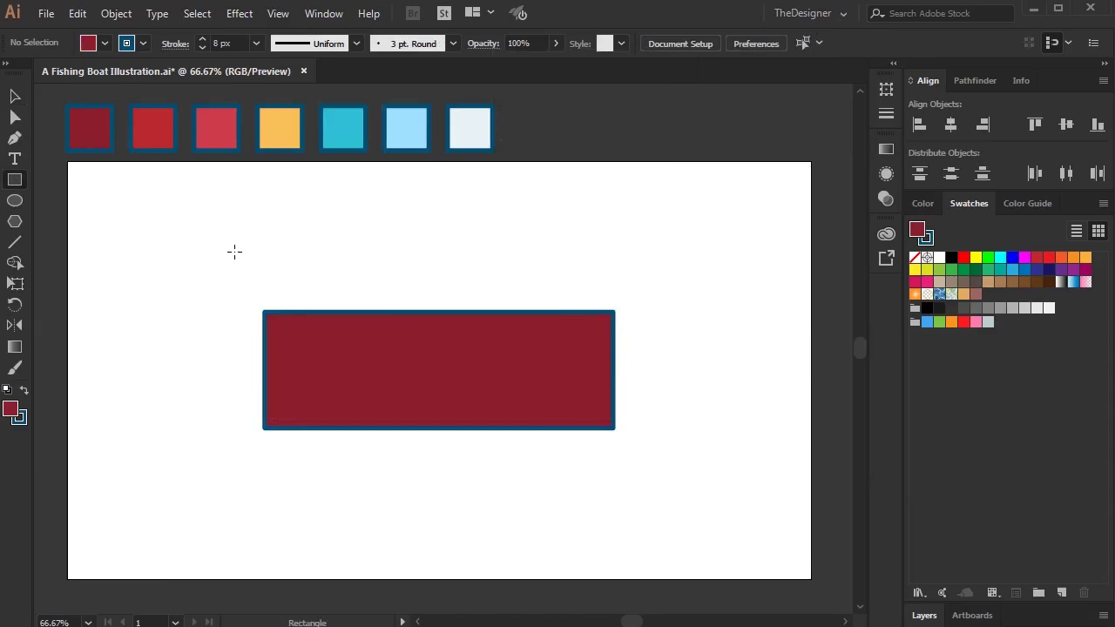
click(15, 117)
drag(192, 246, 291, 356)
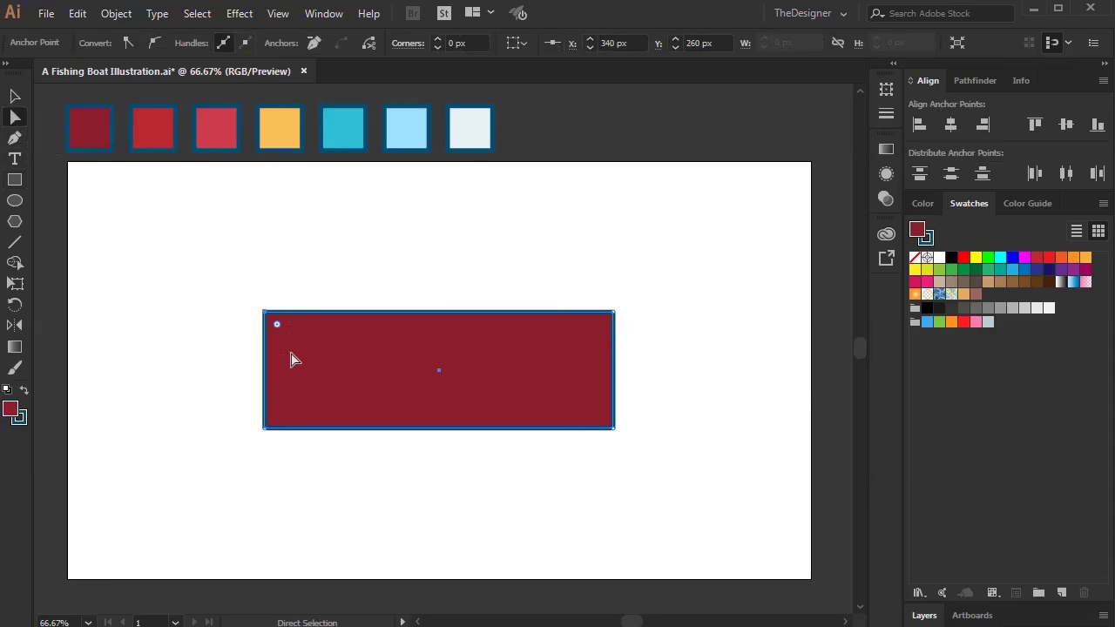
key(shift+Left)
key(shift+Left)
key(shift+Left)
key(shift+Left)
key(shift+Left)
key(shift+Left)
key(shift+Left)
key(shift+Left)
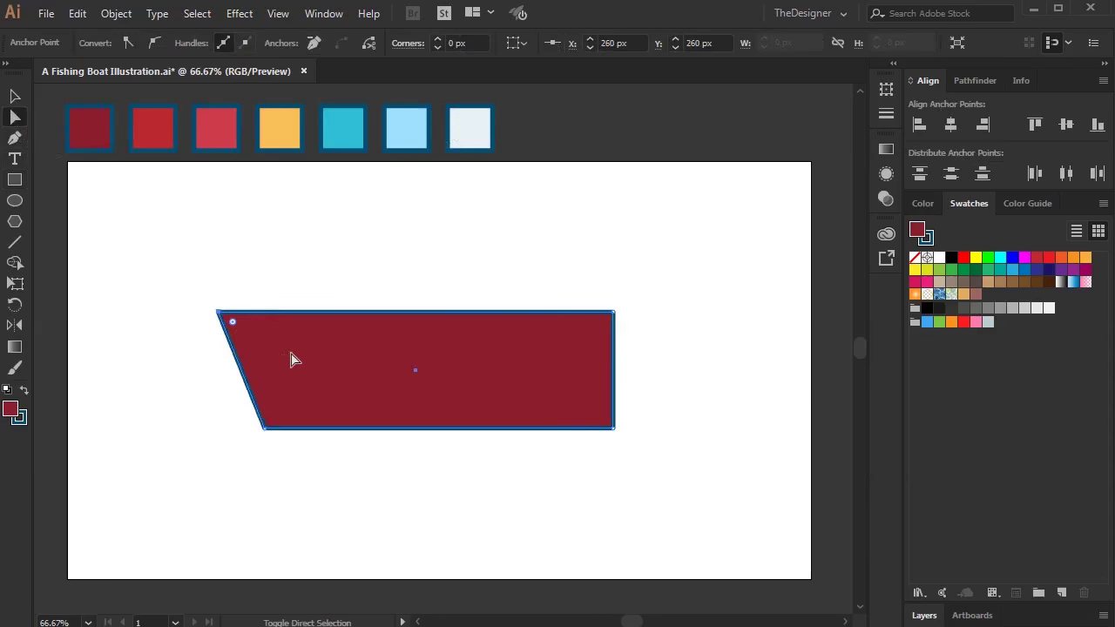
key(shift+Left)
key(shift+Left)
click(346, 273)
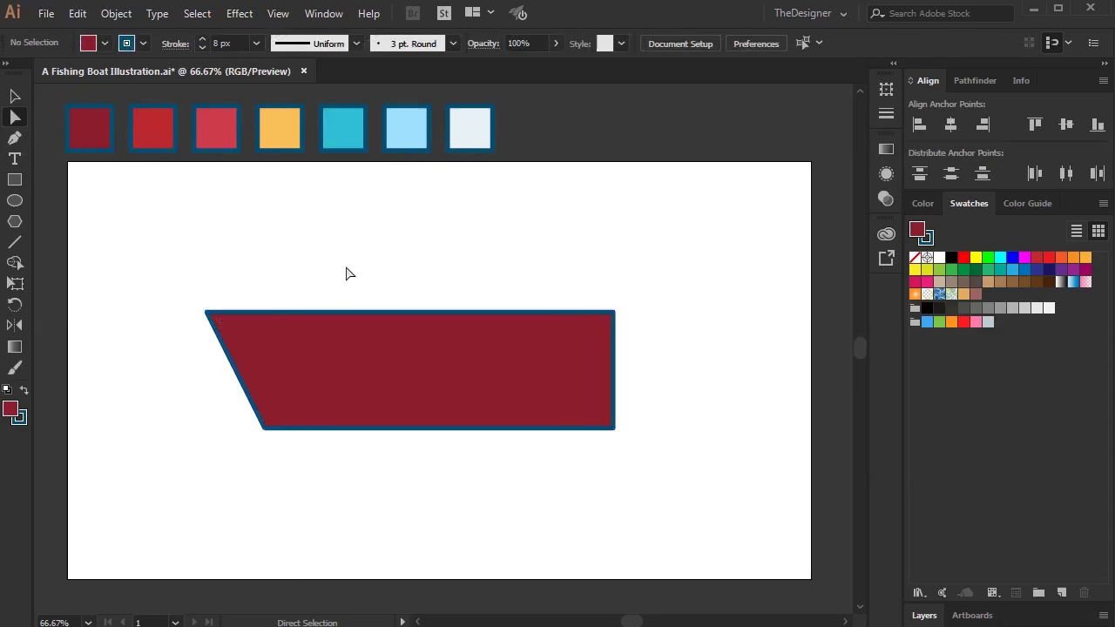
key(m)
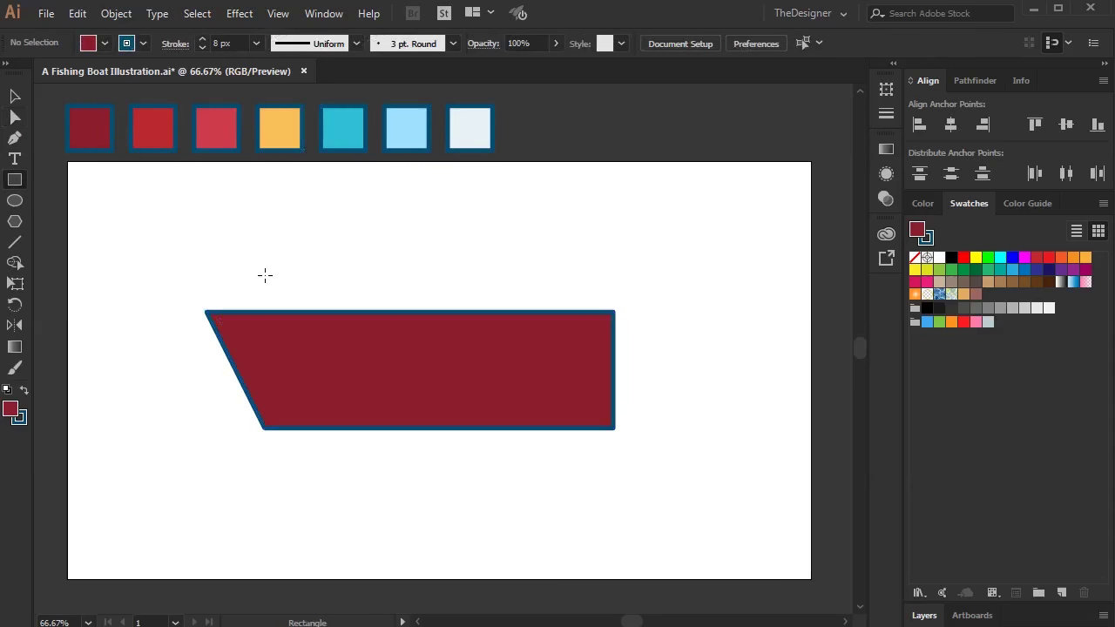
- Draw a taller second rectangle over the hull's right part
drag(349, 282, 655, 377)
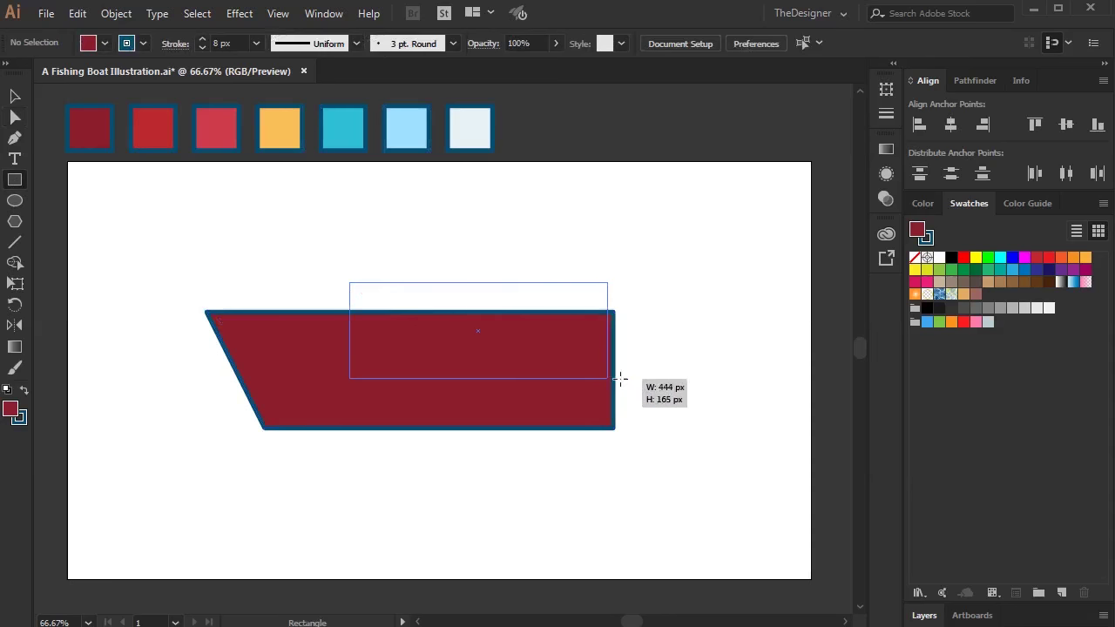
mouse_move(503, 338)
mouse_down()
mouse_move(503, 320)
mouse_move(502, 375)
mouse_up()
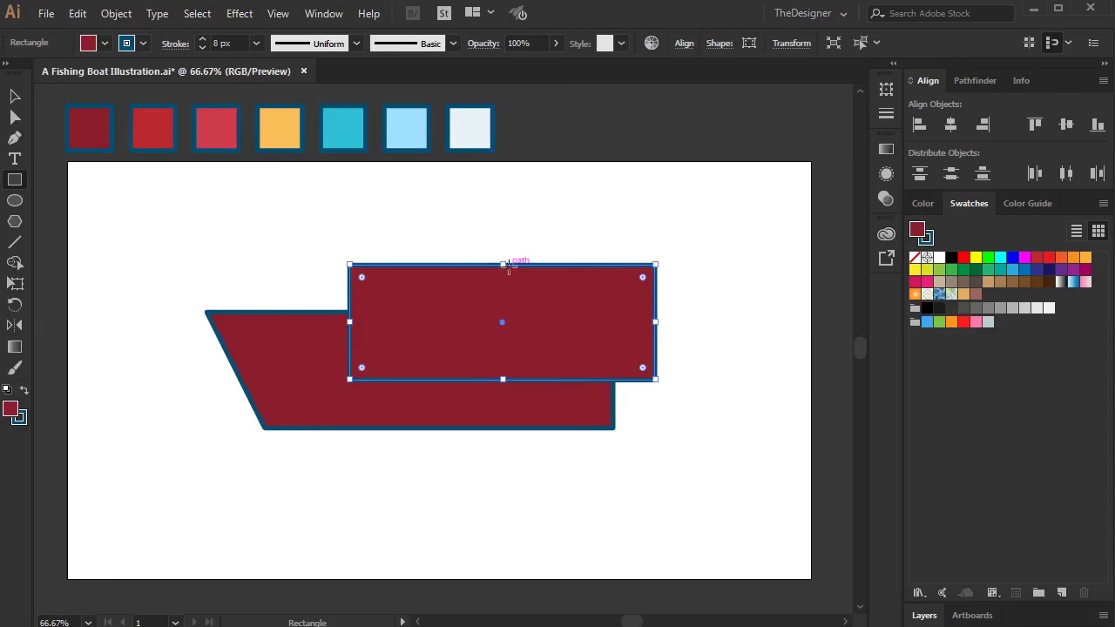
drag(508, 264, 502, 238)
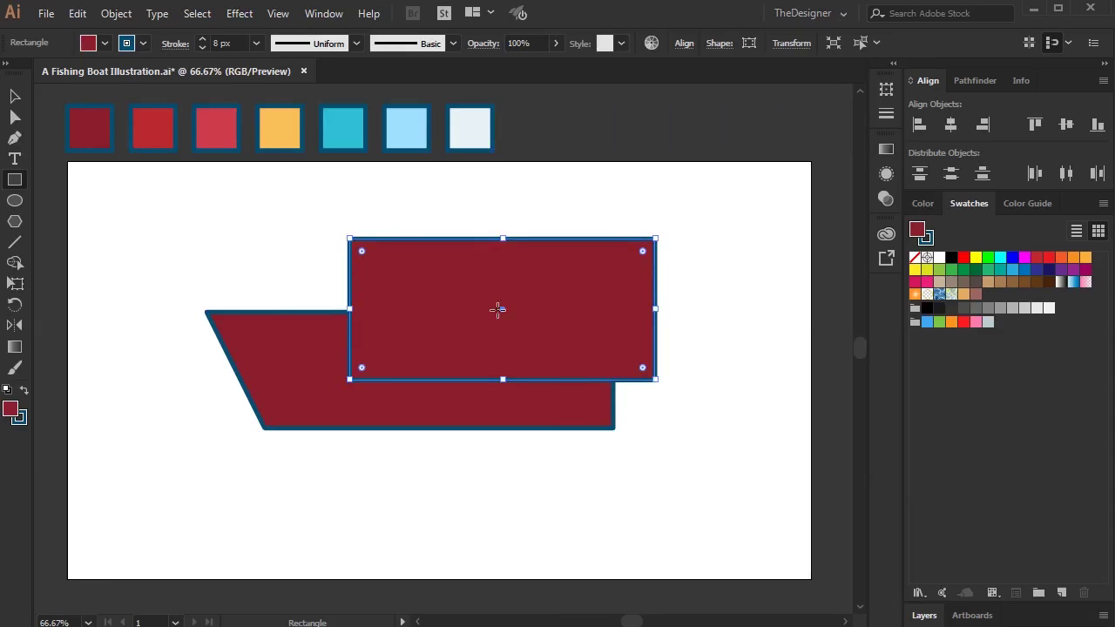
drag(502, 312, 505, 310)
mouse_move(366, 370)
mouse_down()
mouse_move(541, 304)
mouse_move(470, 307)
mouse_up()
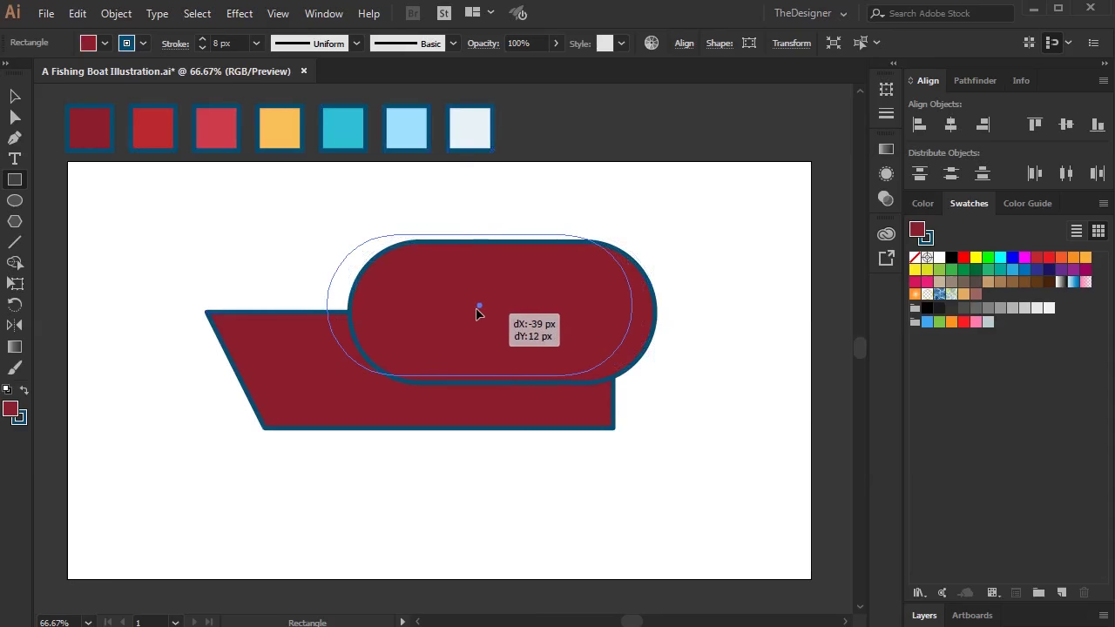
drag(470, 312, 480, 307)
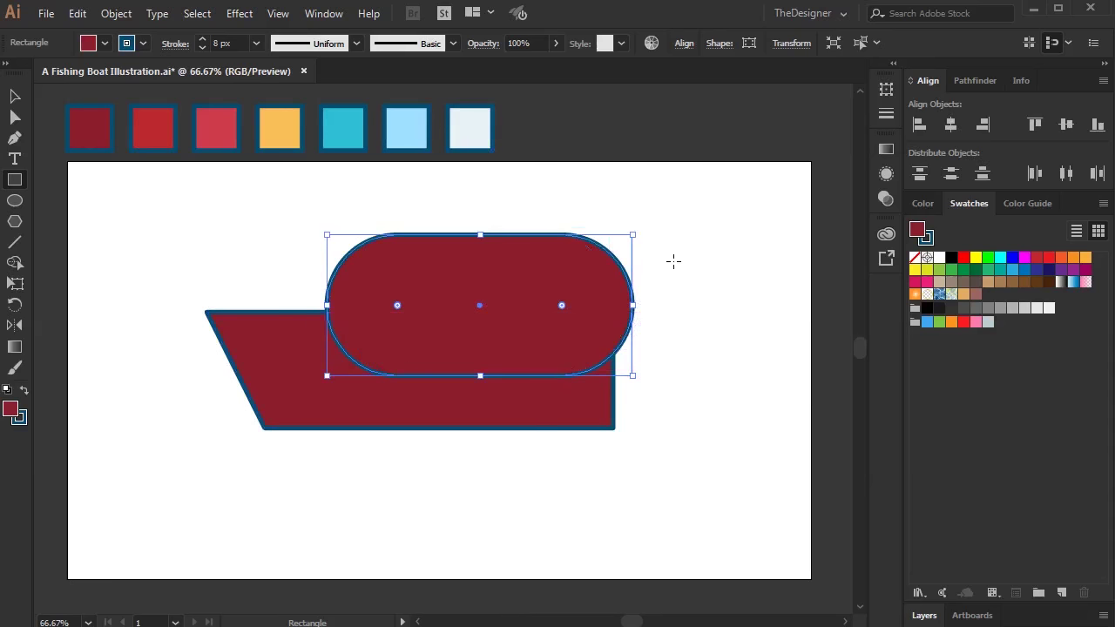
- Round only the cutting rectangle's two left corners, keeping the right ones sharp
click(15, 117)
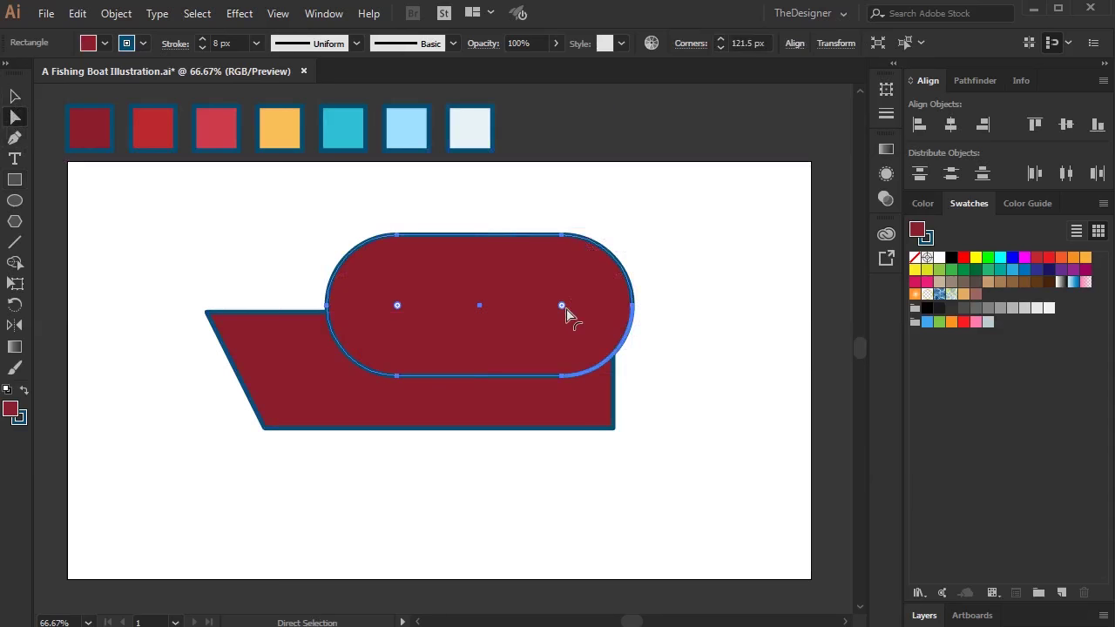
drag(562, 305, 670, 323)
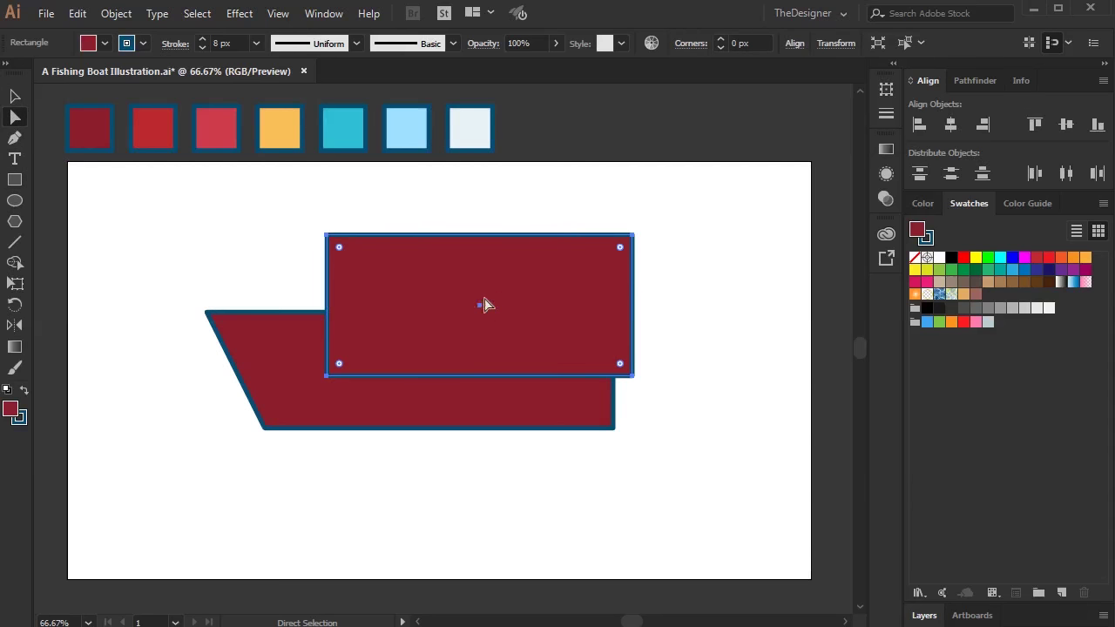
click(330, 237)
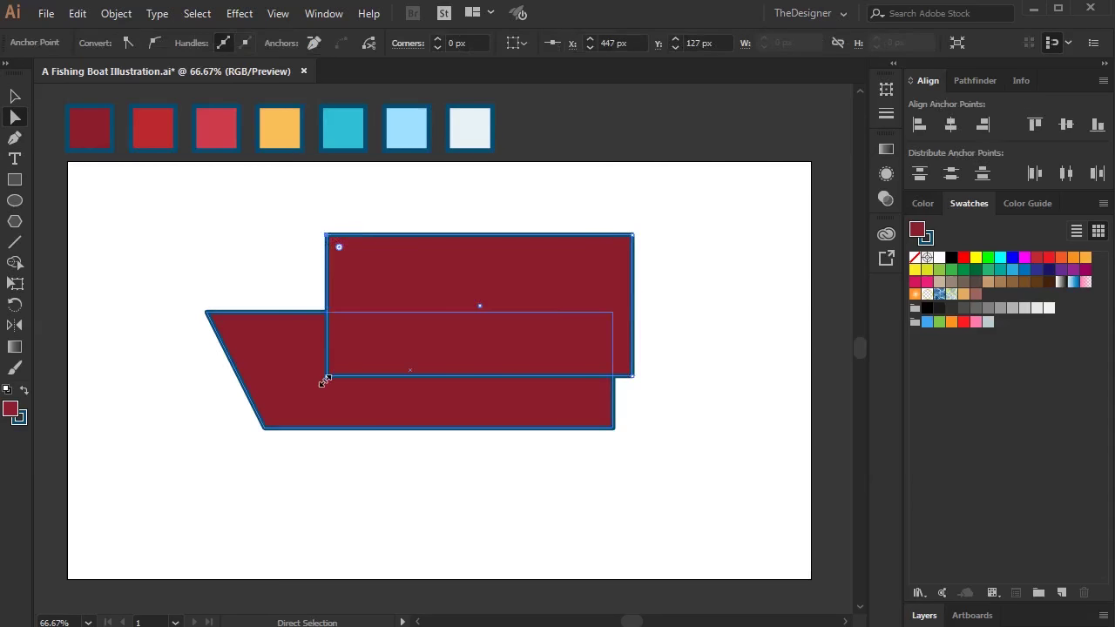
shift+click(326, 376)
drag(339, 366, 522, 370)
- Subtract the rounded rectangle from the hull with Pathfinder Minus Front
click(15, 96)
click(193, 278)
drag(443, 473, 199, 285)
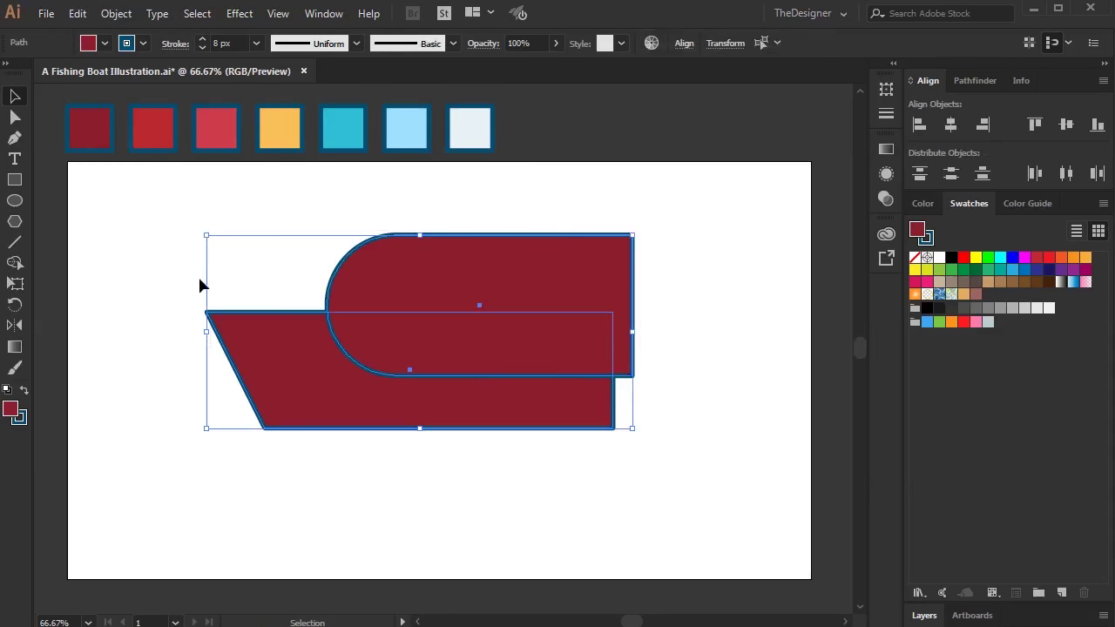
click(970, 80)
click(952, 125)
click(729, 298)
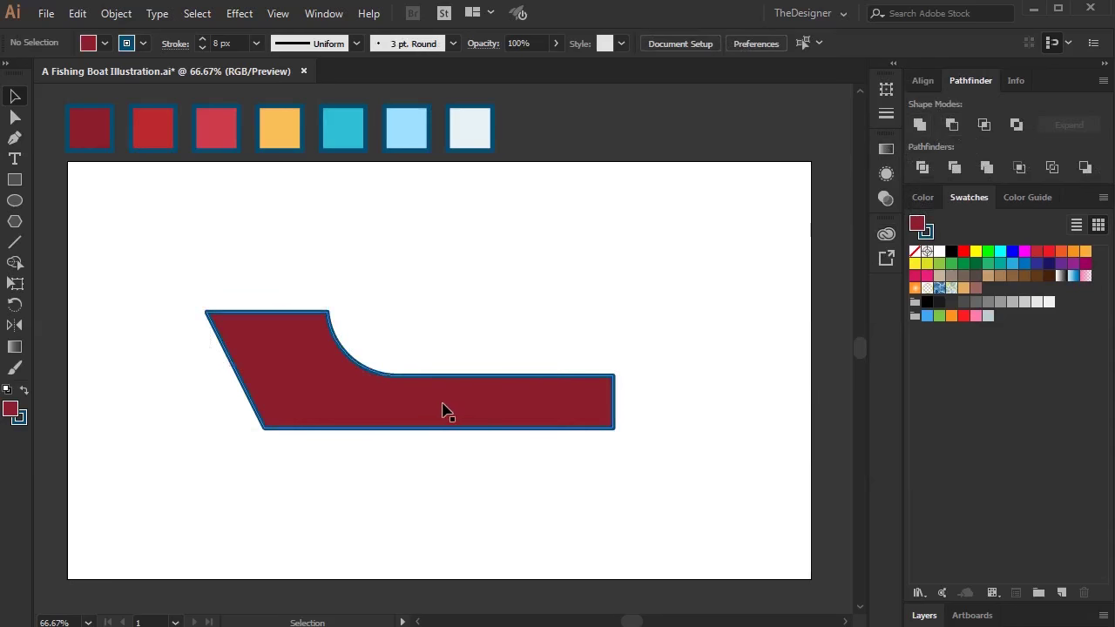
scroll(443, 411, up, 2)
drag(348, 418, 465, 409)
scroll(465, 409, down, 2)
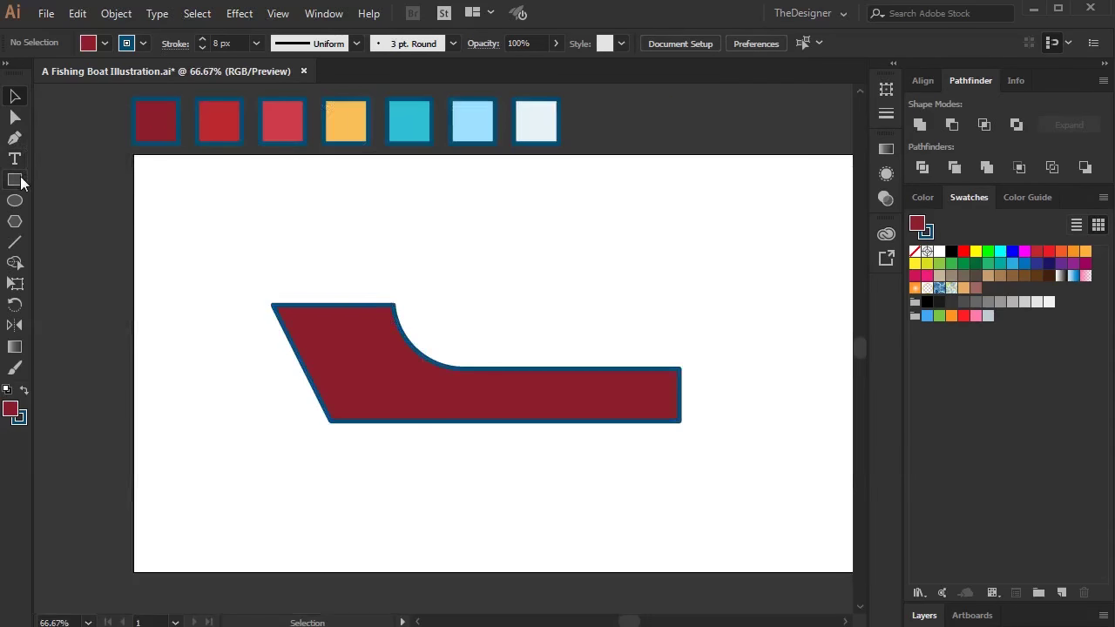
- Draw a tall pale light-blue cabin rectangle and send it behind the hull
drag(324, 232, 444, 422)
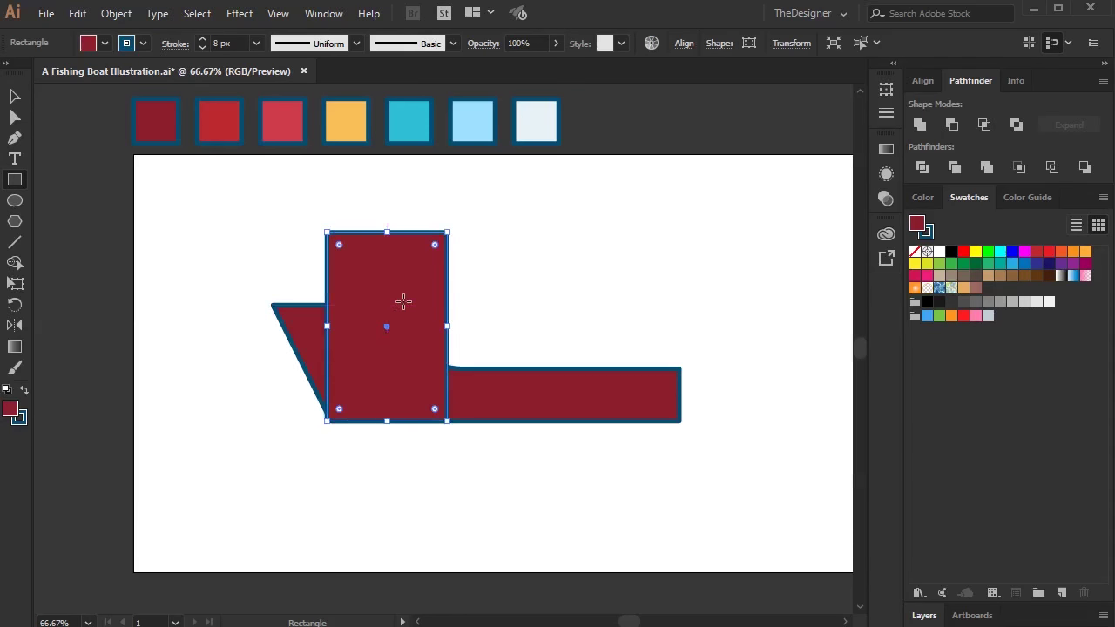
key(i)
click(536, 122)
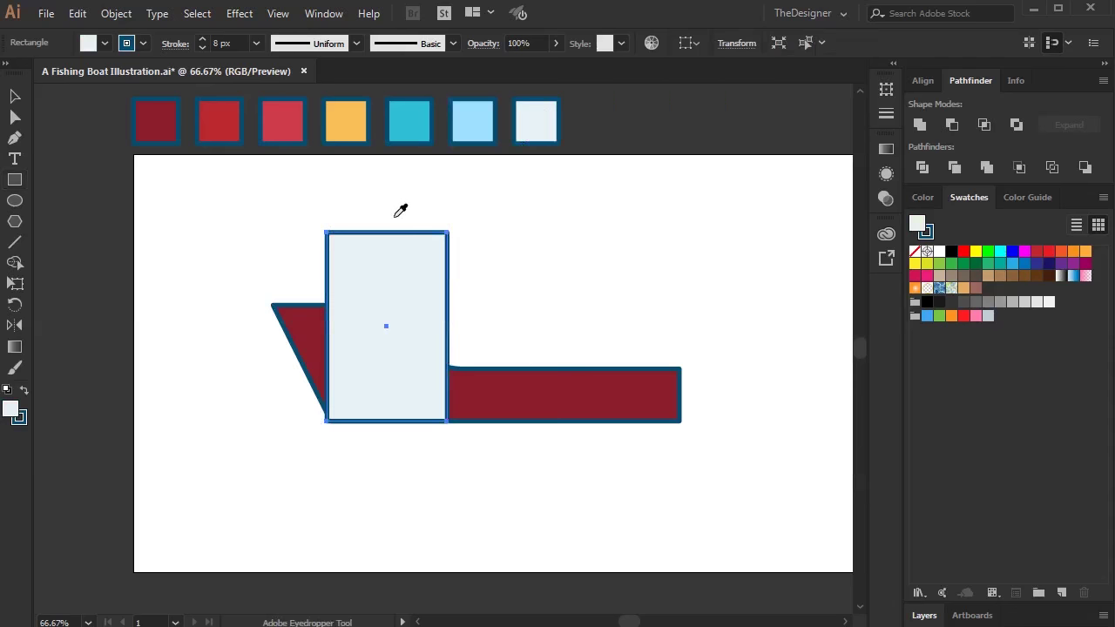
key(ctrl+shift+bracketleft)
key(Up)
key(Up)
key(Up)
key(Up)
key(Up)
key(Up)
key(Up)
key(Up)
key(Down)
key(Down)
key(Down)
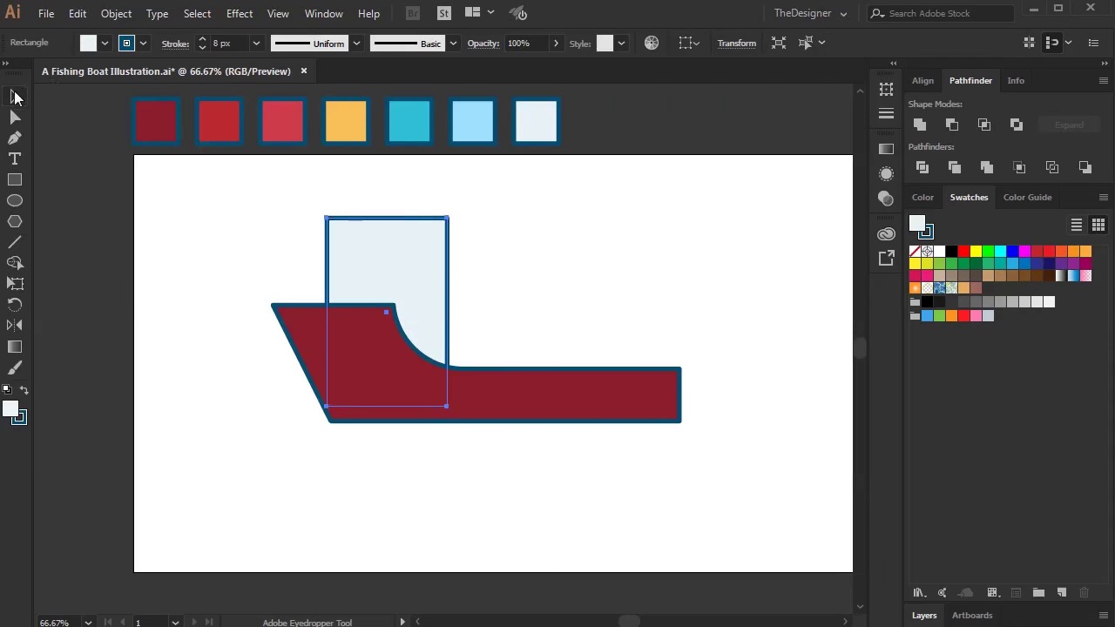
- Shorten the cabin's bottom, raise its top edge, and draw a thin roof bar above it
drag(386, 406, 386, 386)
click(581, 277)
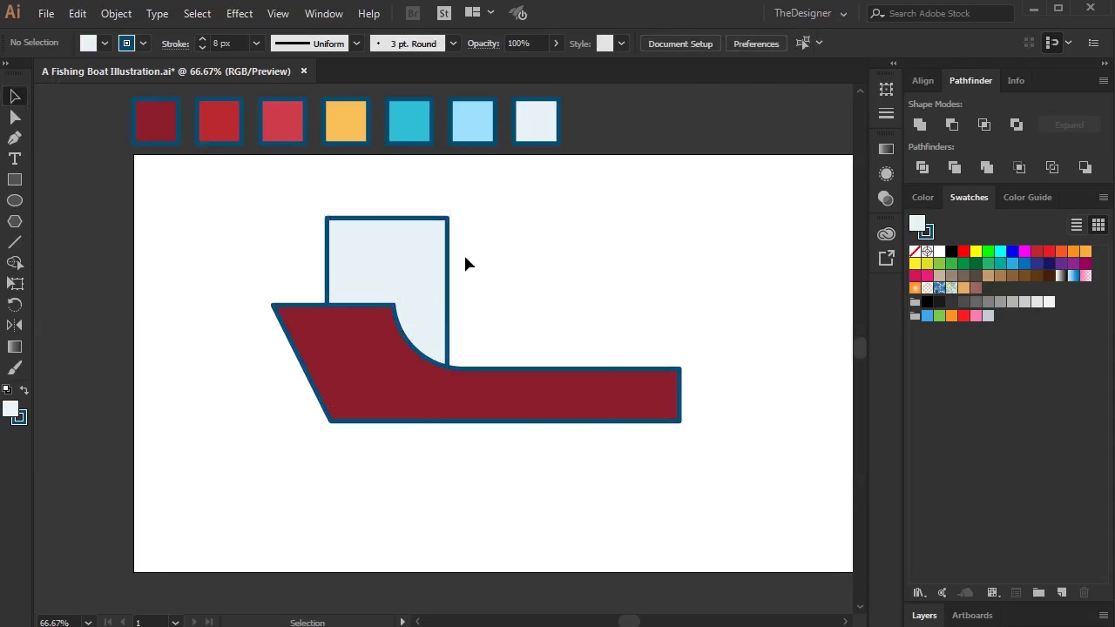
key(ctrl+plus)
click(413, 308)
drag(383, 252, 384, 243)
click(364, 194)
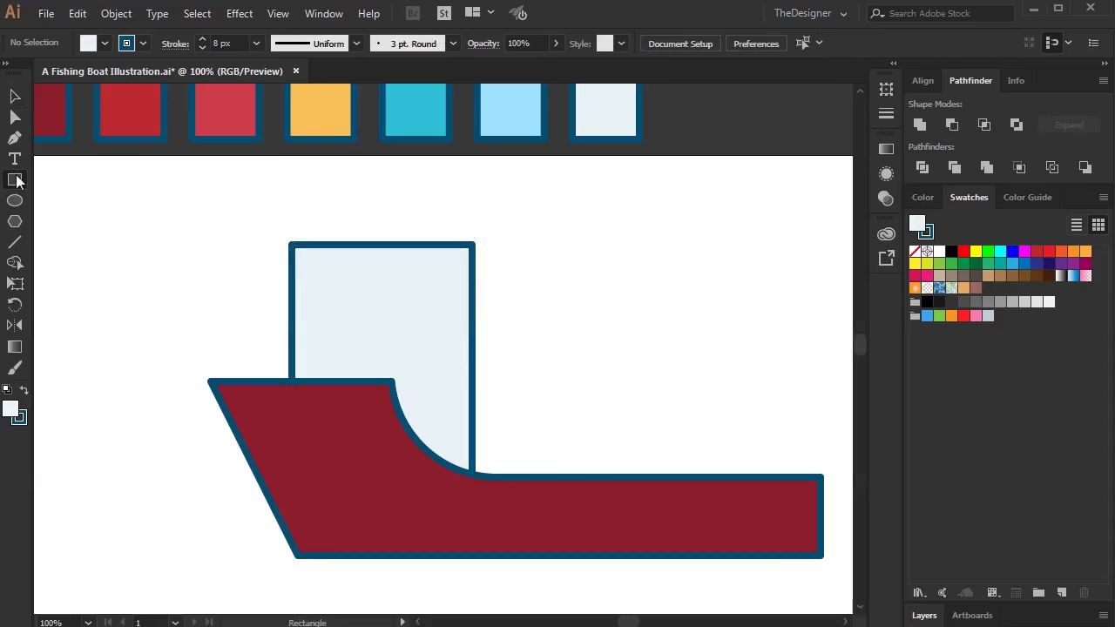
drag(277, 220, 500, 245)
- Fill the roof bar with the orange swatch, then draw a tall narrow rectangle
key(i)
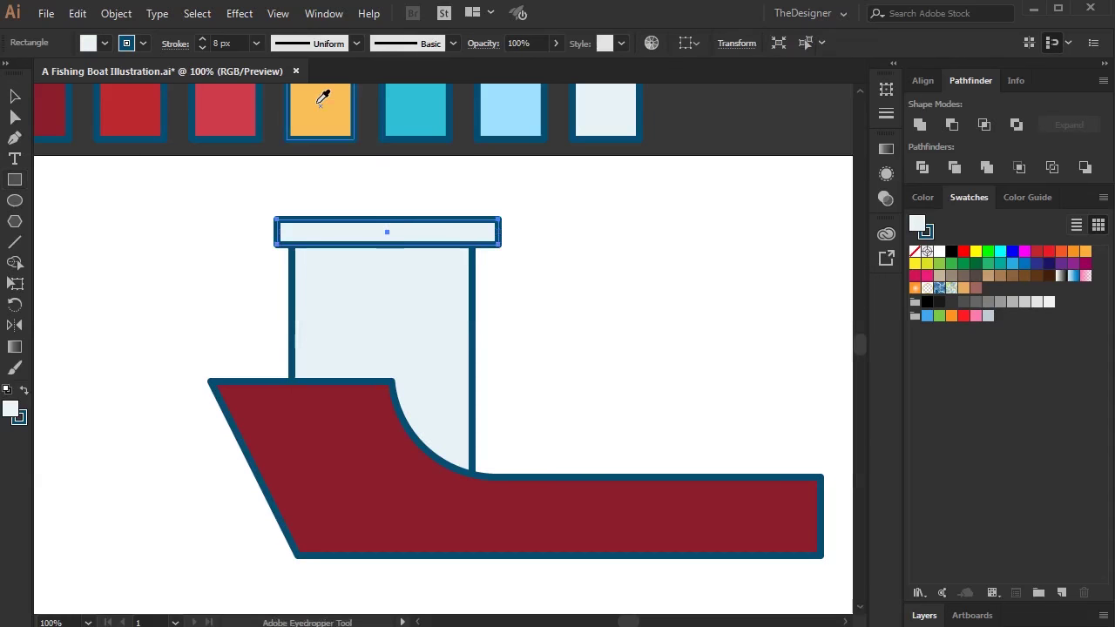
click(321, 109)
key(v)
scroll(295, 223, up, 2)
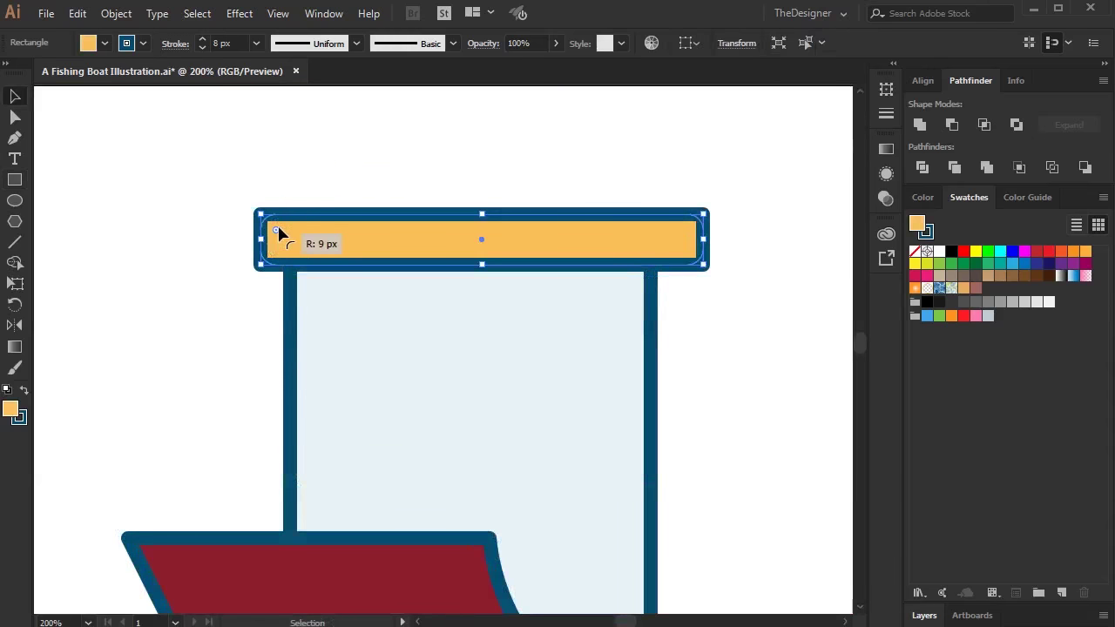
click(251, 319)
scroll(252, 323, down, 3)
drag(497, 341, 215, 277)
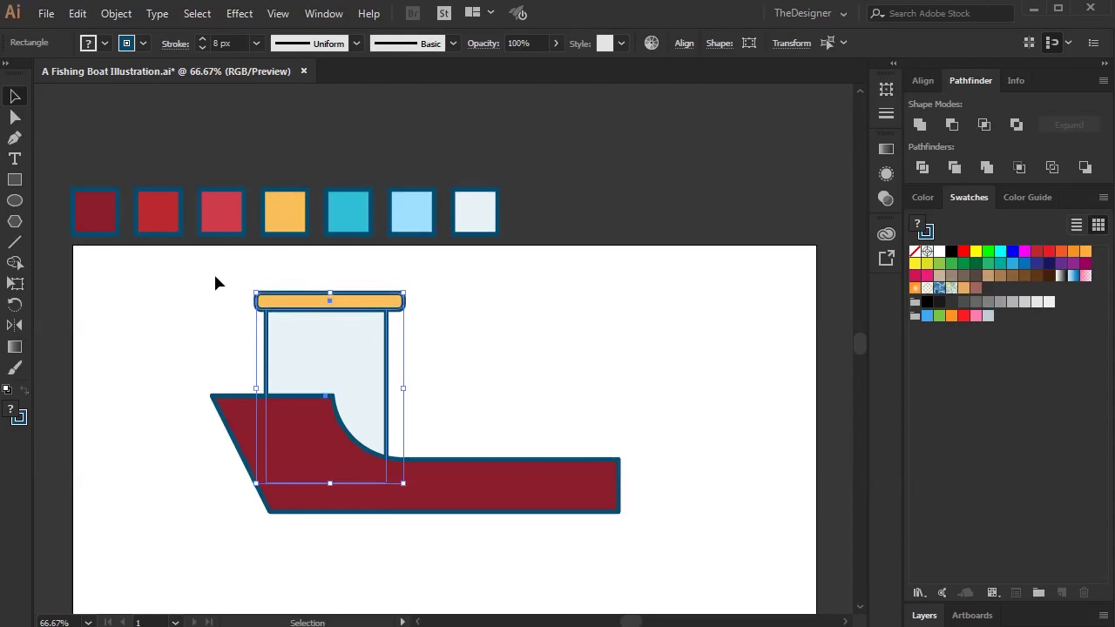
click(499, 365)
scroll(305, 399, up, 1)
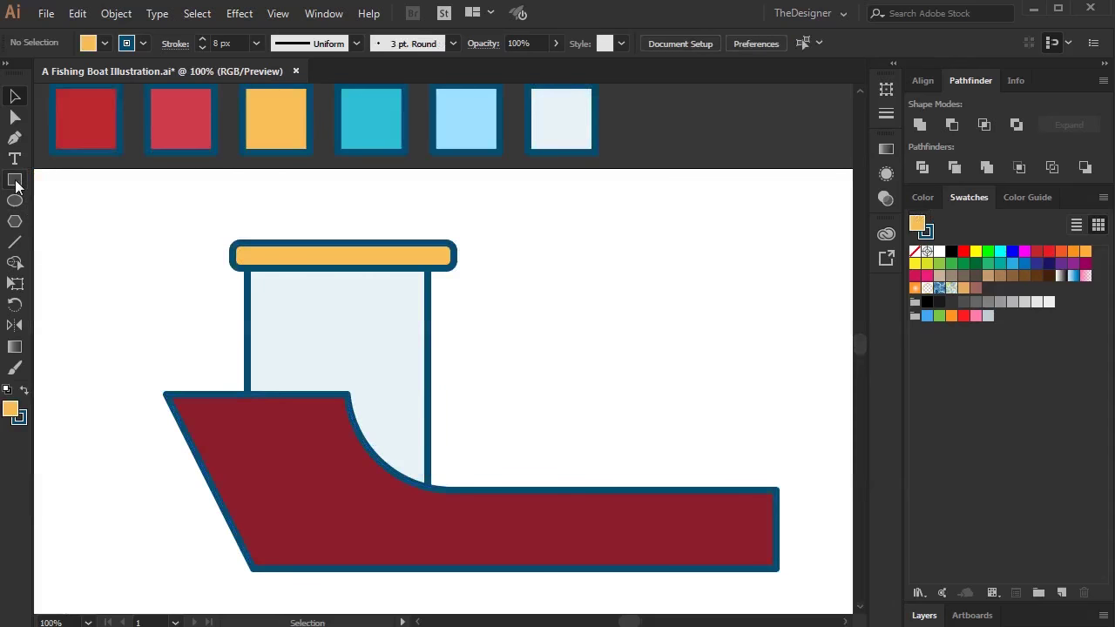
drag(298, 302, 381, 500)
- Centre the door rectangle horizontally within the cabin
drag(337, 399, 328, 399)
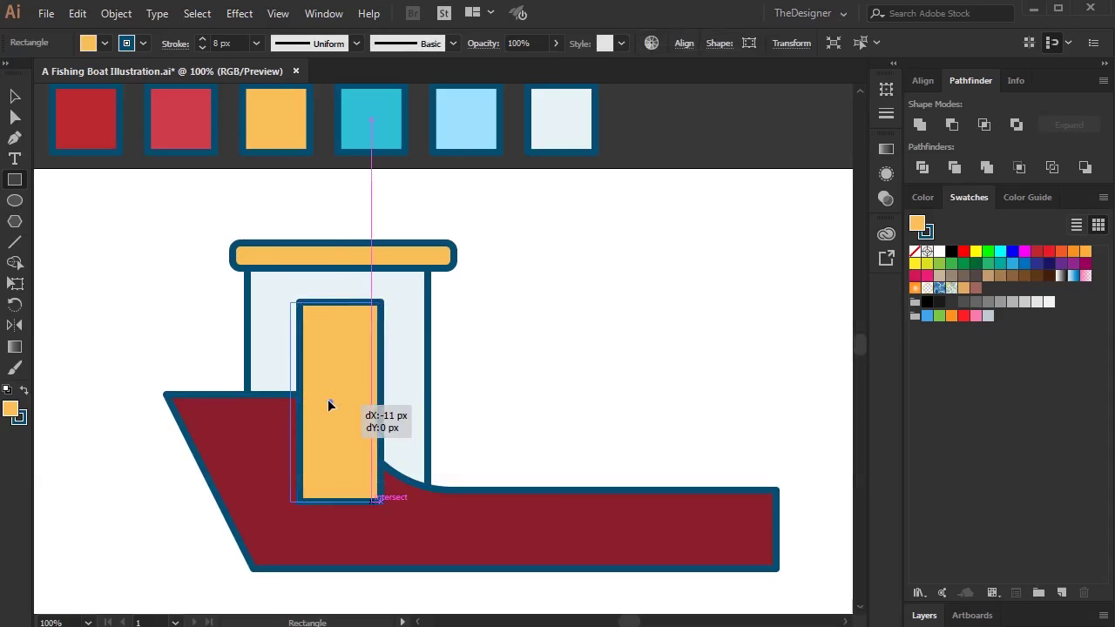
click(514, 381)
click(601, 354)
click(14, 97)
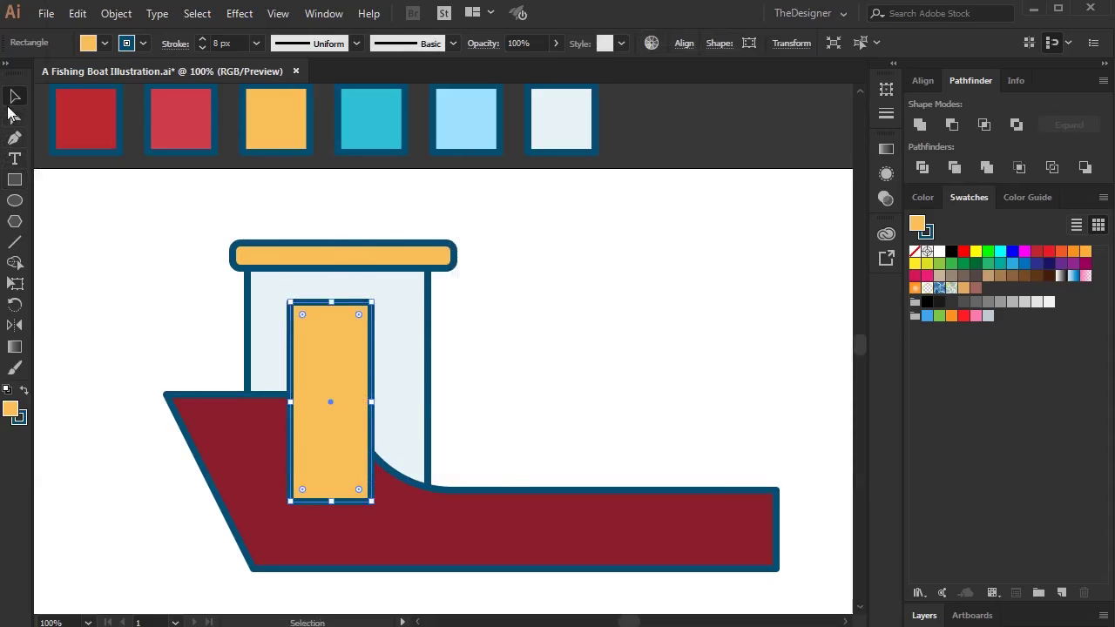
drag(476, 354, 130, 337)
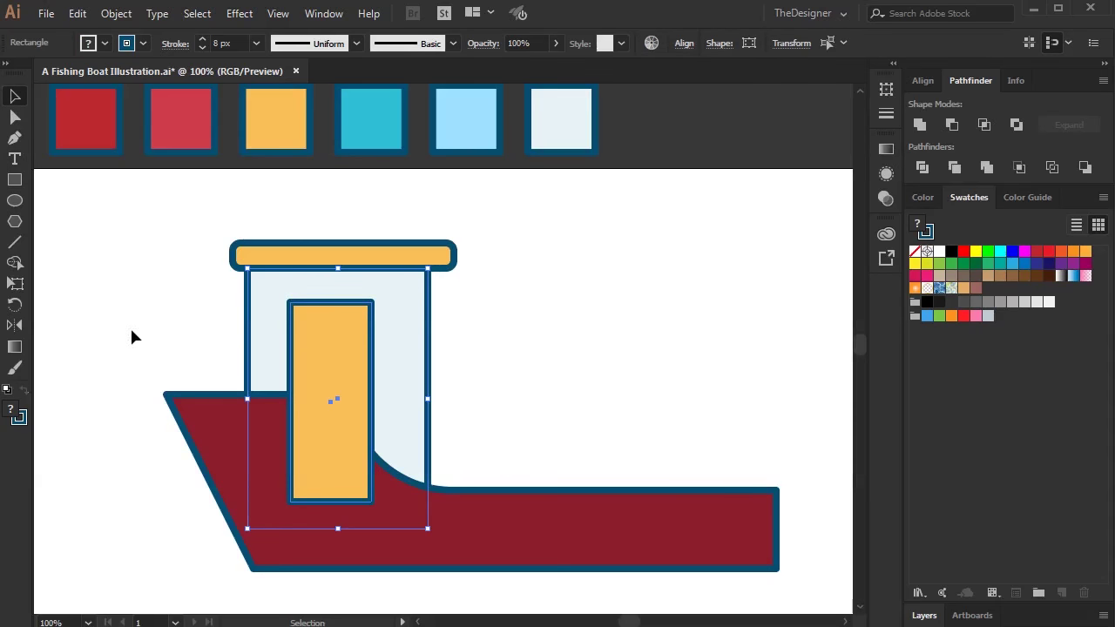
click(921, 80)
click(954, 127)
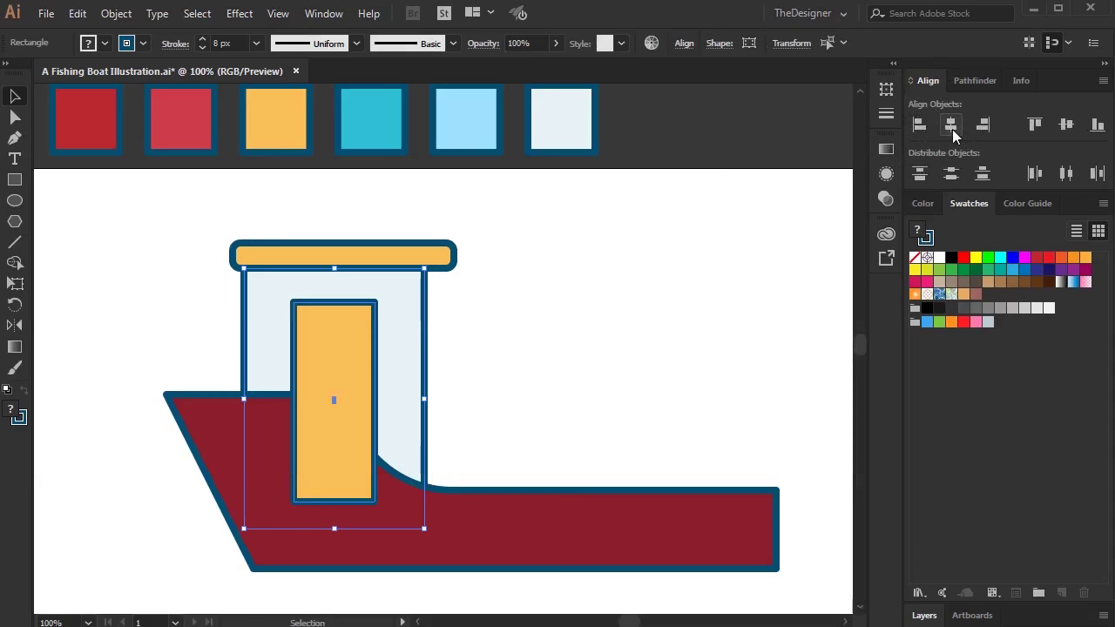
click(592, 300)
- Give the door the cabin's pale colour, round its corners and shift it slightly
click(330, 376)
key(i)
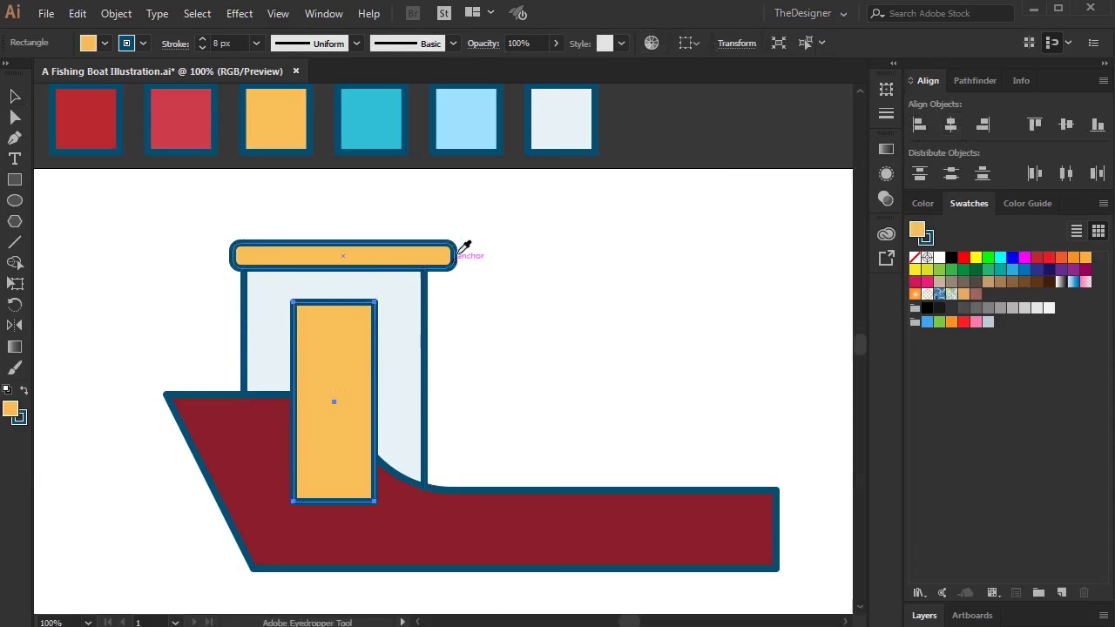
click(577, 108)
key(v)
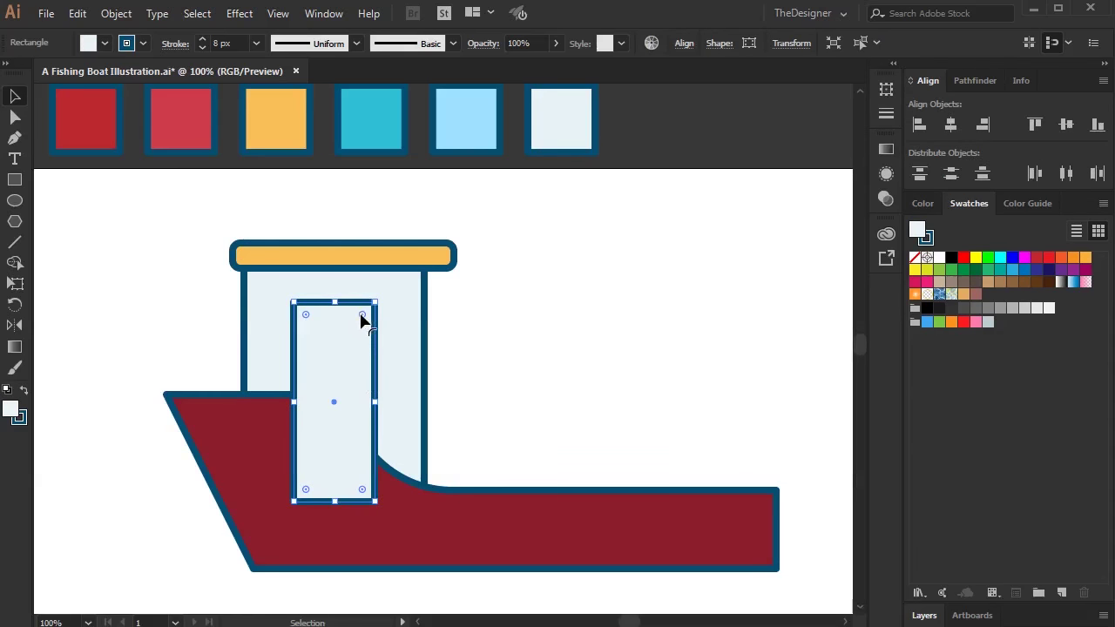
drag(358, 319, 349, 331)
click(535, 314)
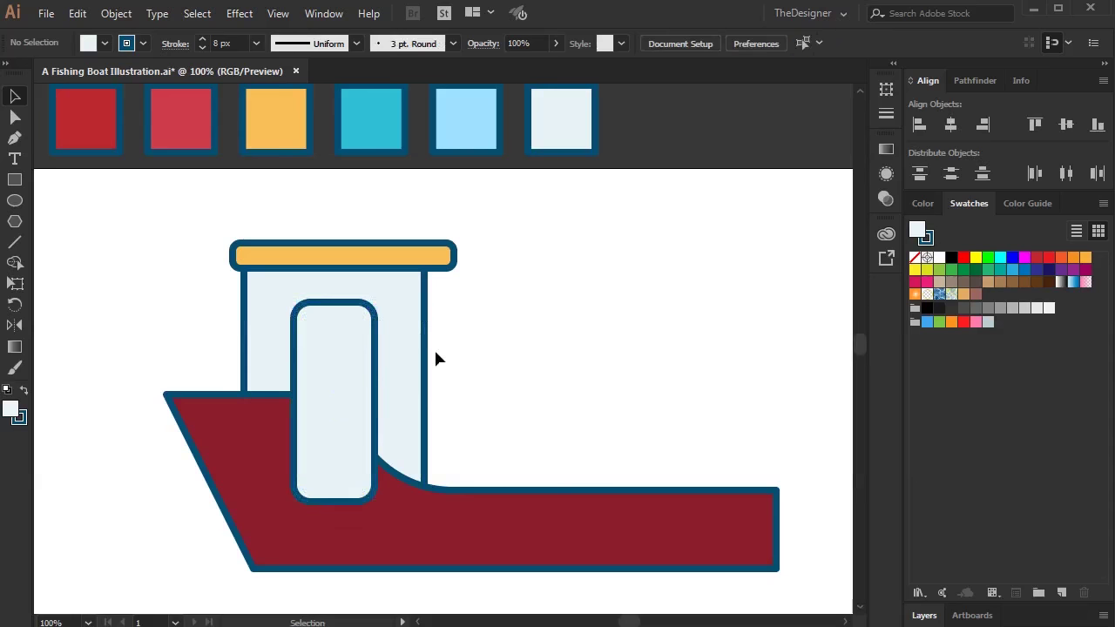
drag(335, 411, 352, 403)
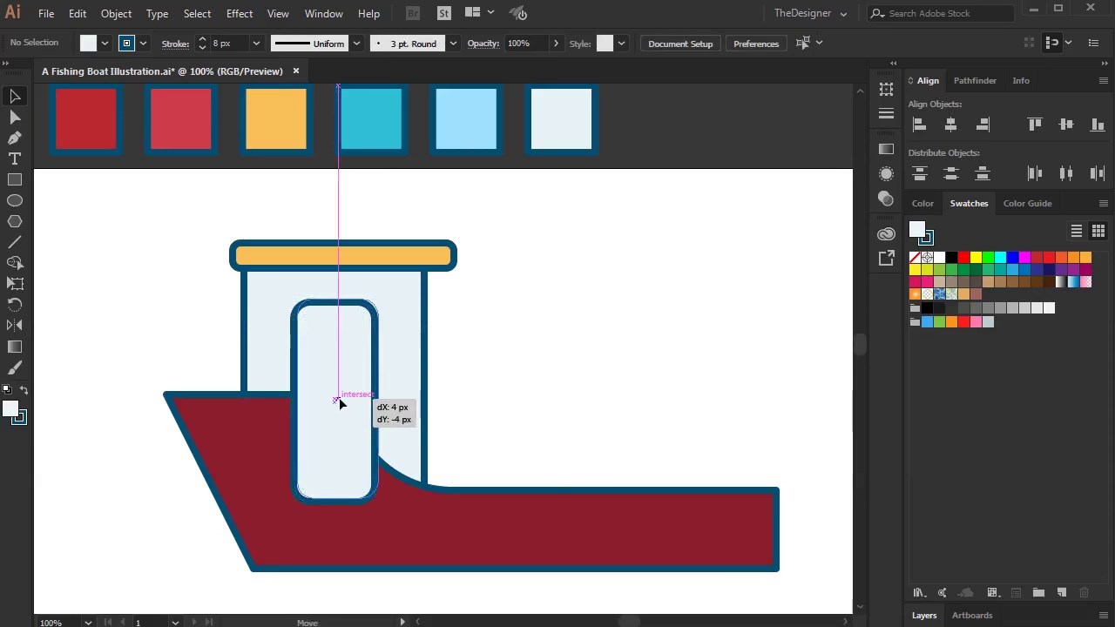
click(453, 340)
- Send the door backward behind the red hull
key(a)
click(366, 355)
key(ctrl+bracketleft)
key(v)
click(603, 345)
- Draw a small window at the cabin's upper left with rounded right corners
drag(238, 294, 289, 341)
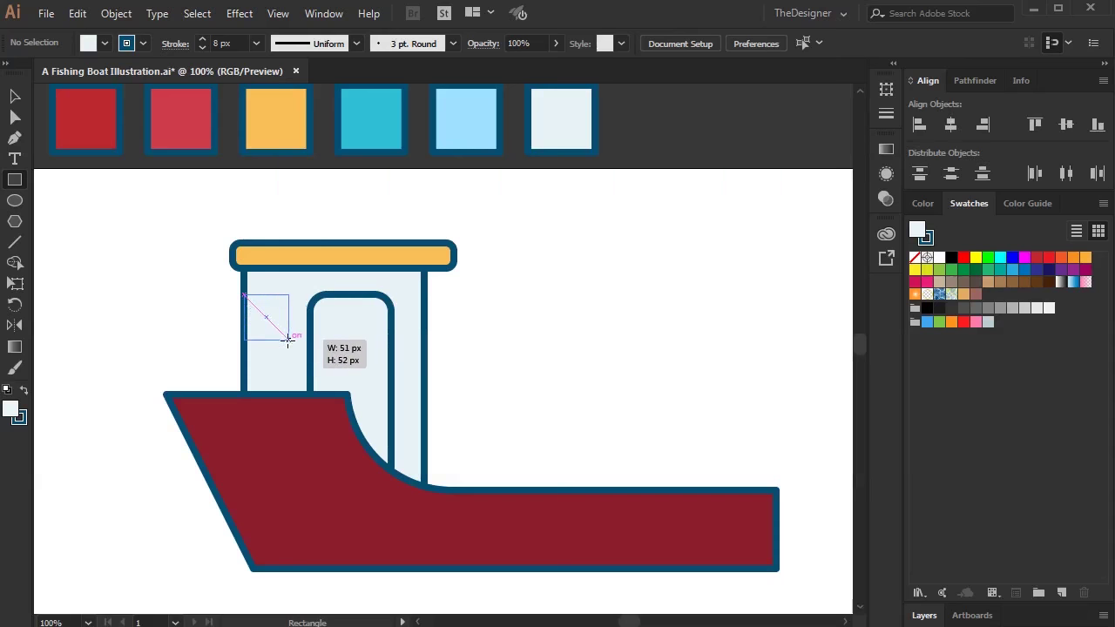
drag(288, 341, 288, 340)
scroll(277, 304, up, 3)
mouse_move(297, 297)
mouse_down()
mouse_move(282, 306)
mouse_move(327, 284)
mouse_up()
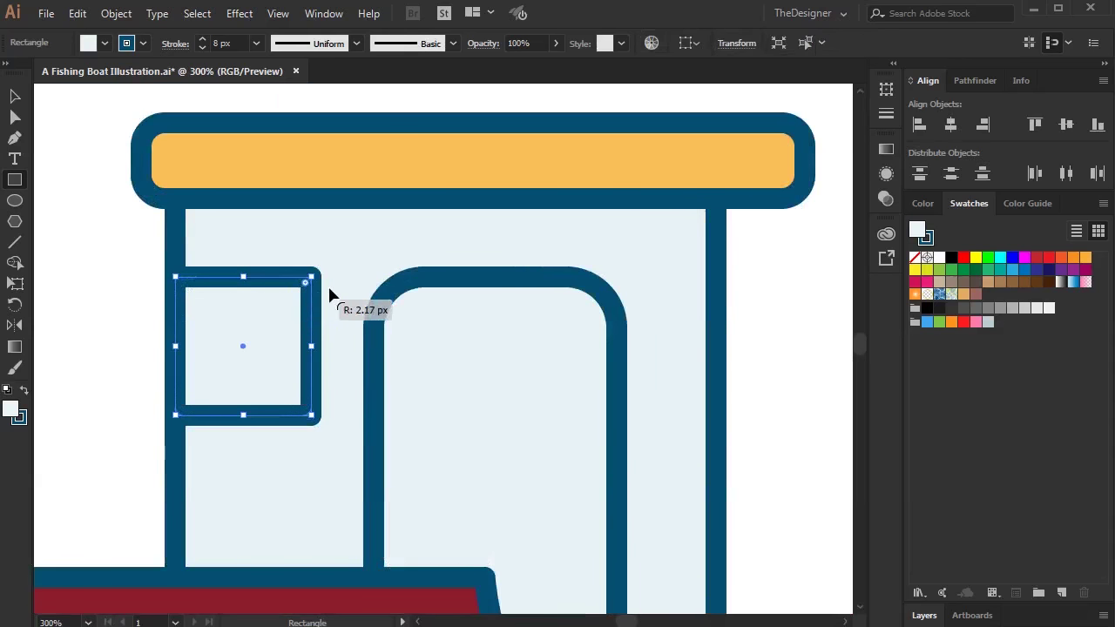
key(a)
click(311, 277)
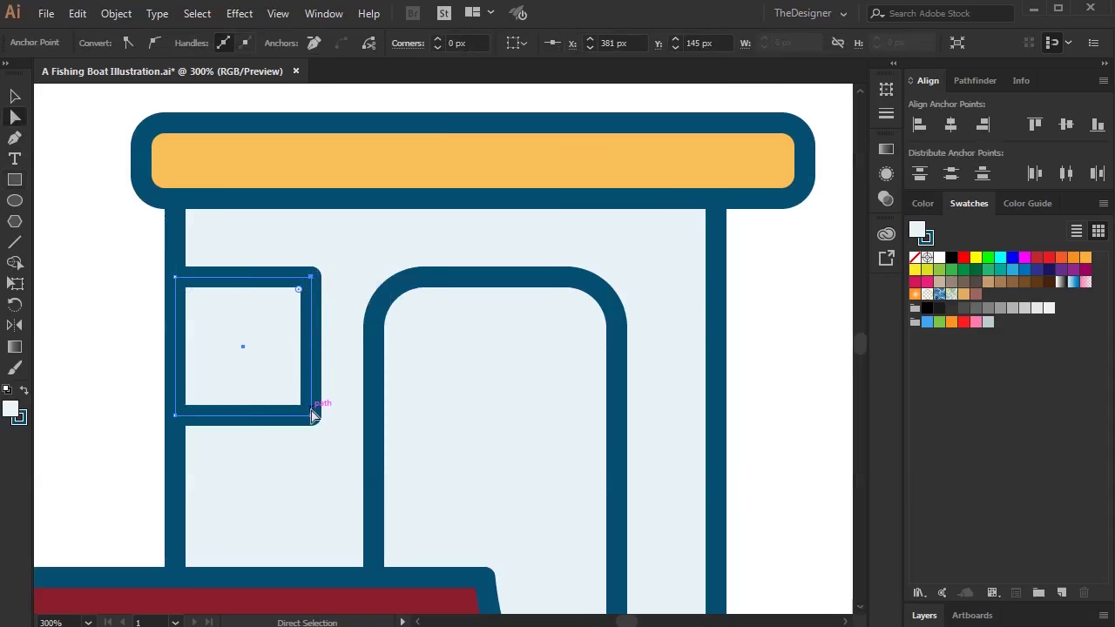
mouse_move(301, 293)
mouse_down()
mouse_move(261, 304)
mouse_move(273, 303)
mouse_up()
click(15, 95)
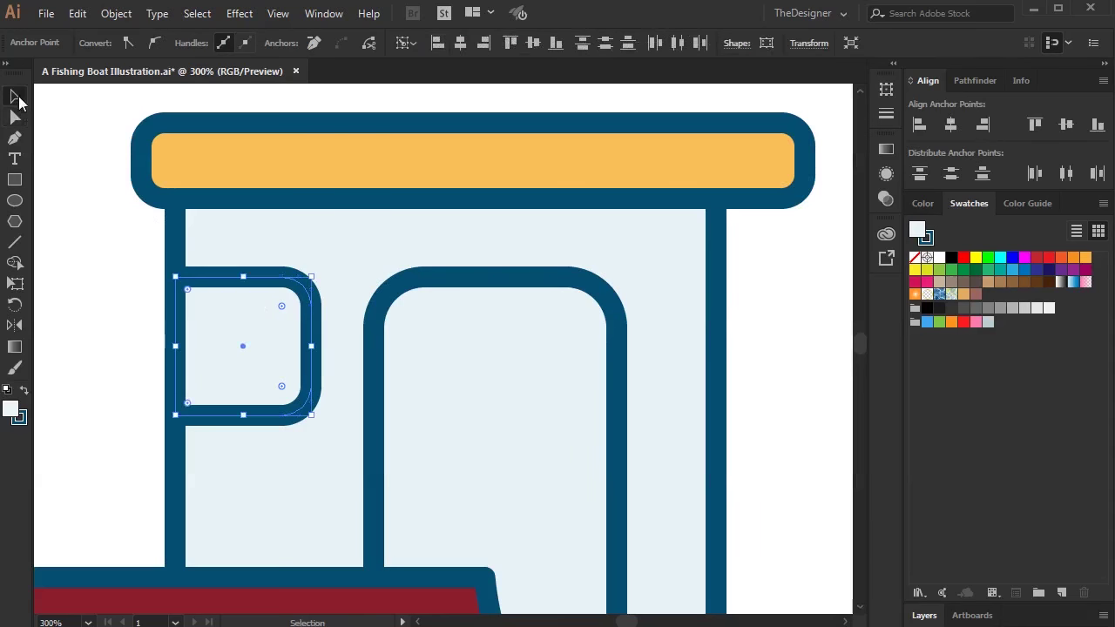
click(229, 353)
- Fill the small window with the light-blue swatch colour
click(316, 344)
shift+click(458, 350)
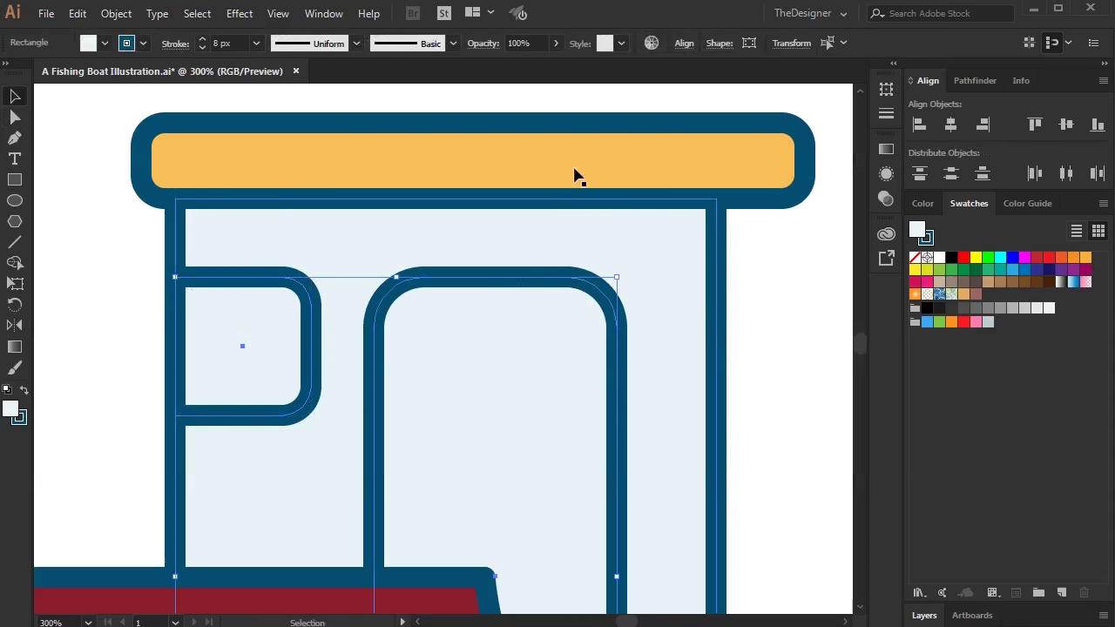
key(ctrl+shift+a)
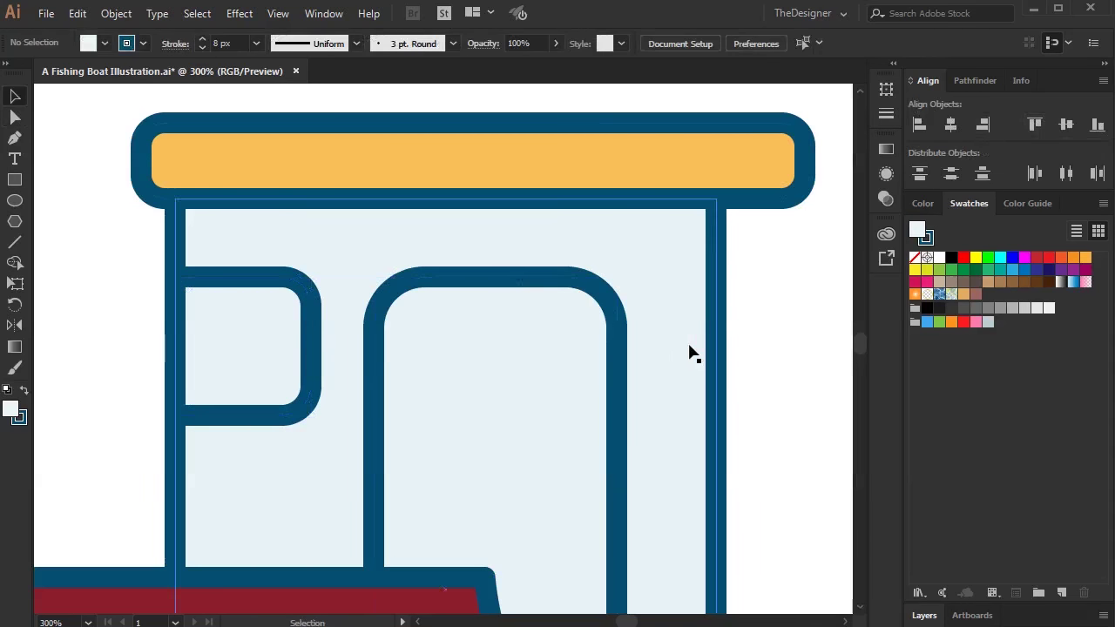
key(ctrl+1)
click(472, 347)
key(ctrl+minus)
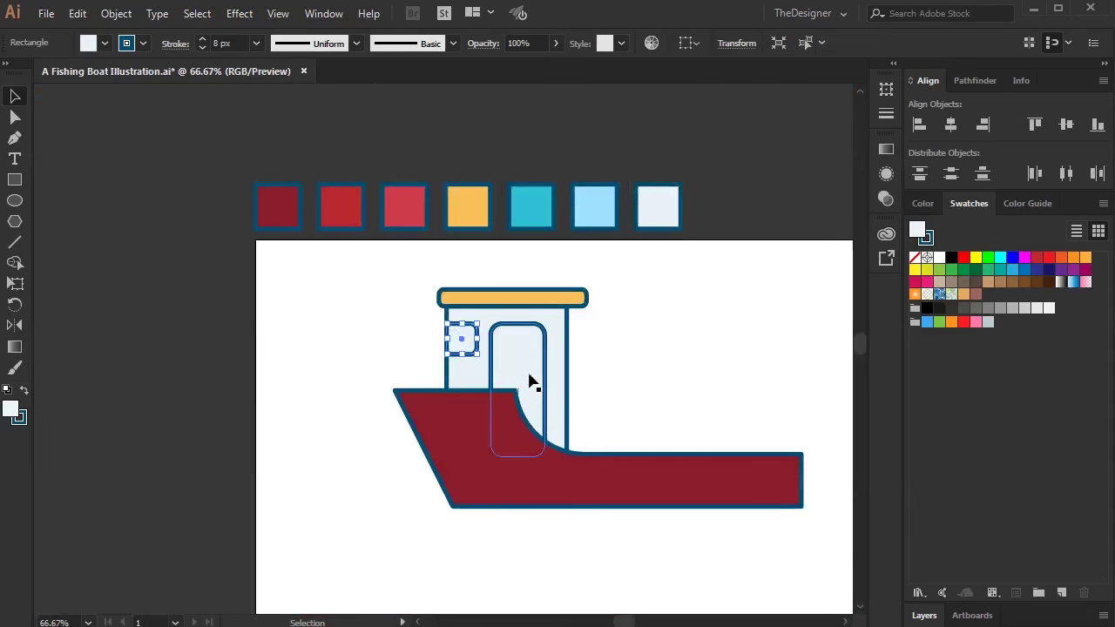
key(i)
click(592, 200)
click(14, 98)
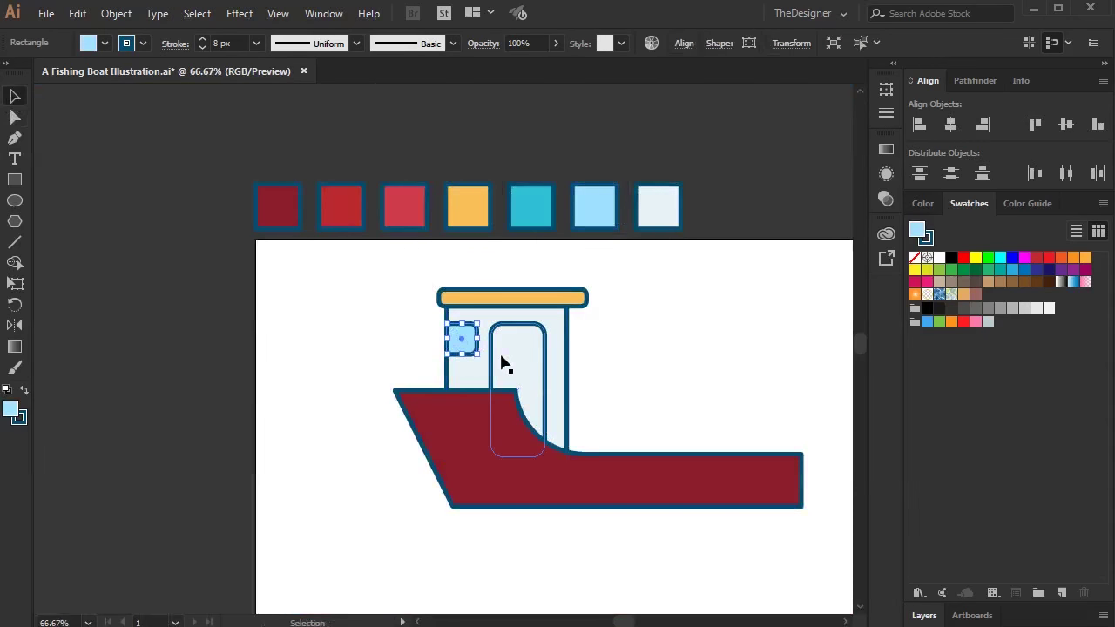
click(501, 361)
key(ctrl+shift+a)
key(ctrl+1)
click(14, 200)
scroll(573, 348, up, 2)
- Draw a round light-blue porthole on the door
drag(477, 350, 441, 310)
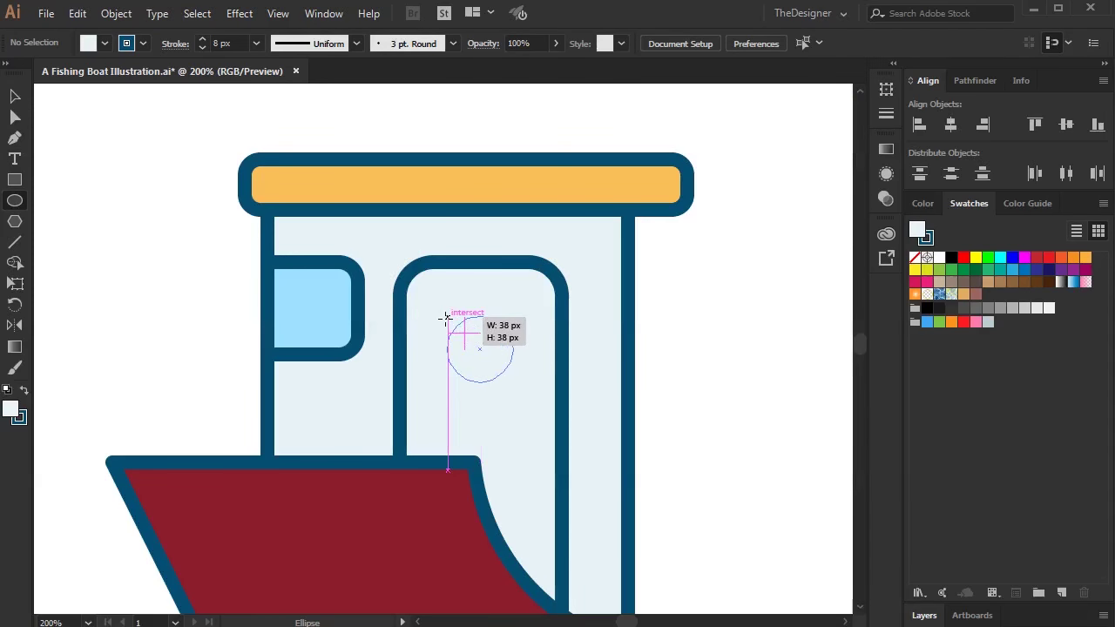
key(i)
click(328, 294)
key(v)
click(121, 219)
key(ctrl+1)
- Draw a second pale cabin box behind the hull and main cabin
click(21, 180)
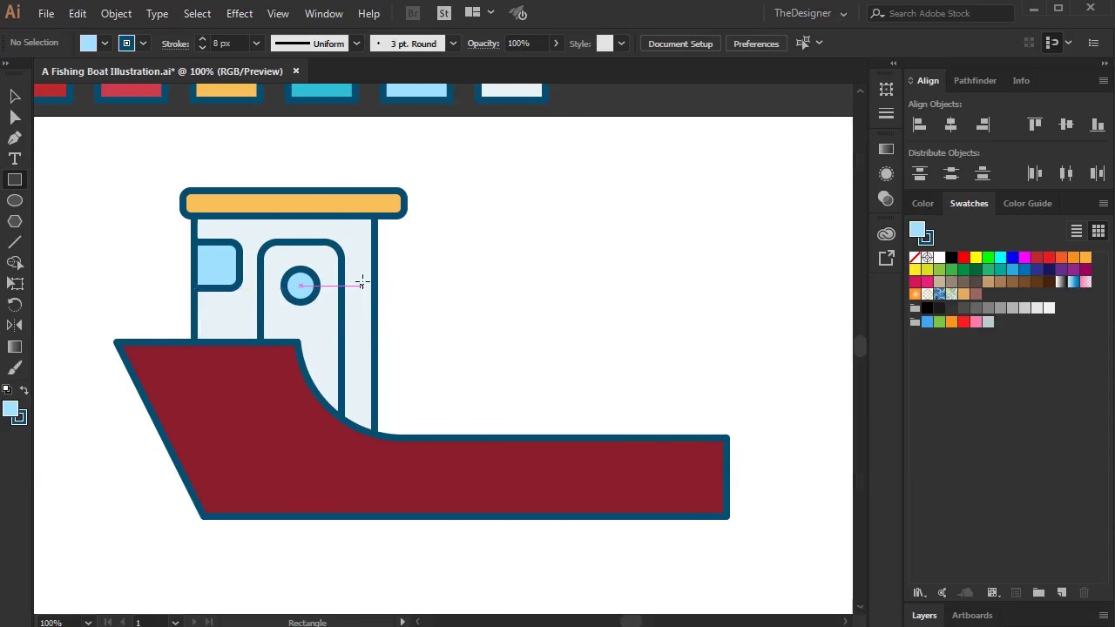
drag(361, 283, 466, 453)
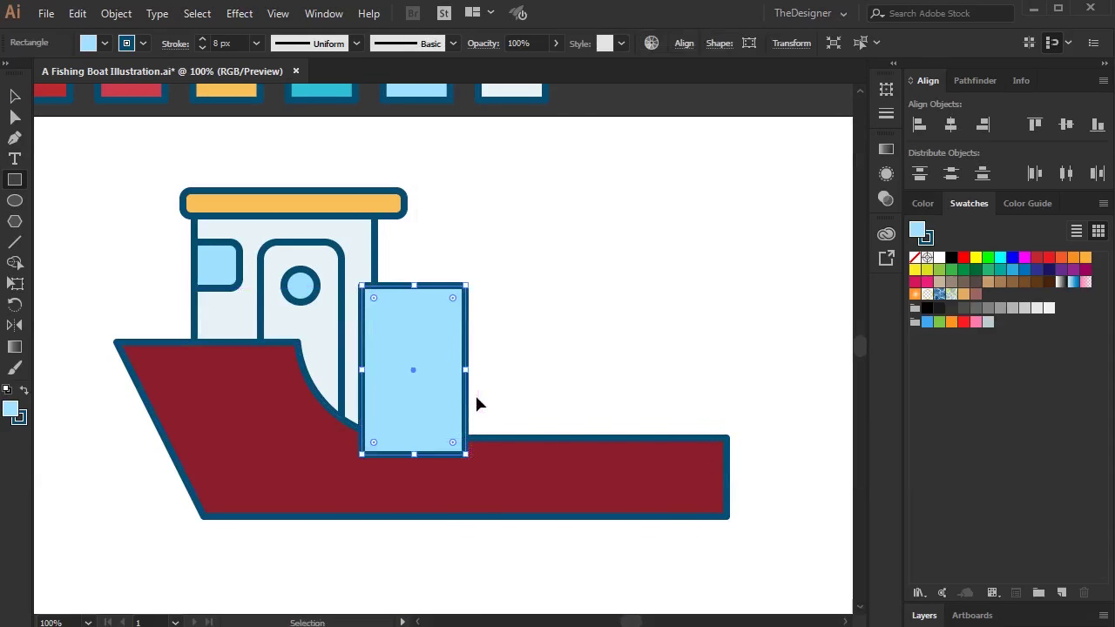
key(ctrl+bracketleft)
key(ctrl+bracketleft)
key(i)
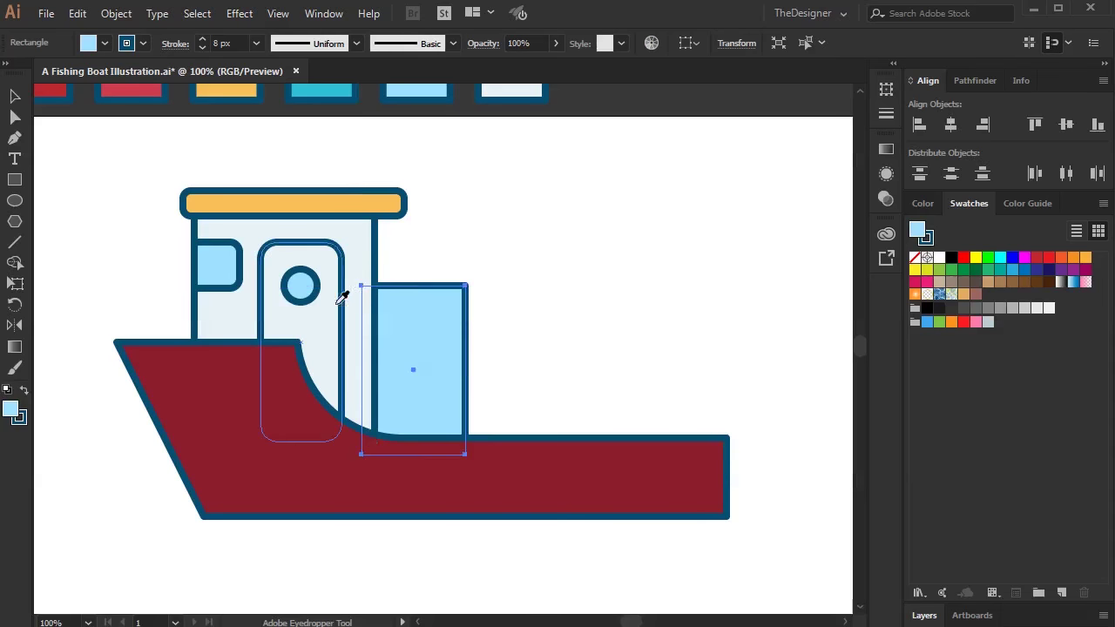
click(329, 327)
click(14, 96)
- Copy the porthole and the orange roof bar onto the second cabin
drag(300, 285, 366, 329)
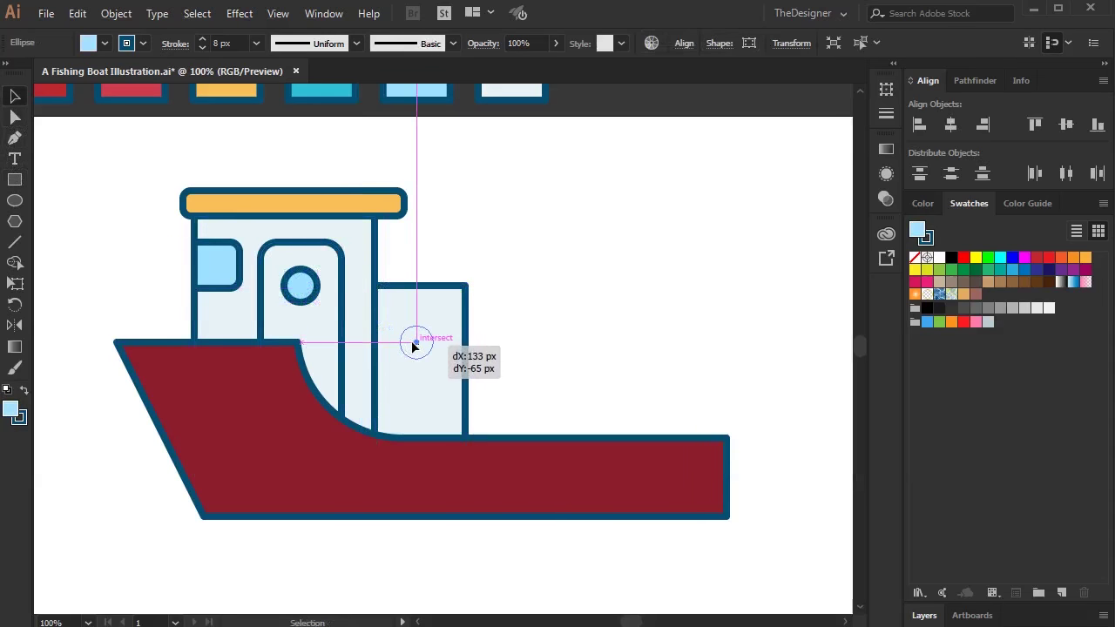
drag(366, 327, 421, 341)
click(542, 361)
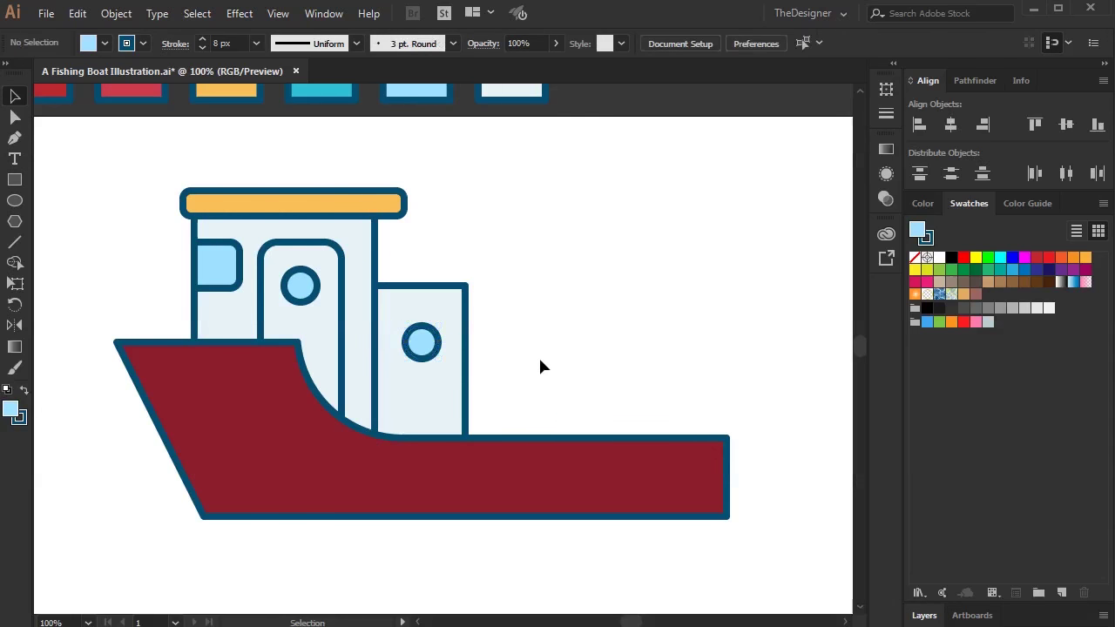
click(419, 344)
click(562, 319)
drag(296, 207, 383, 276)
- Send the roof bar copy behind the second cabin and nudge it slightly left
scroll(435, 294, up, 2)
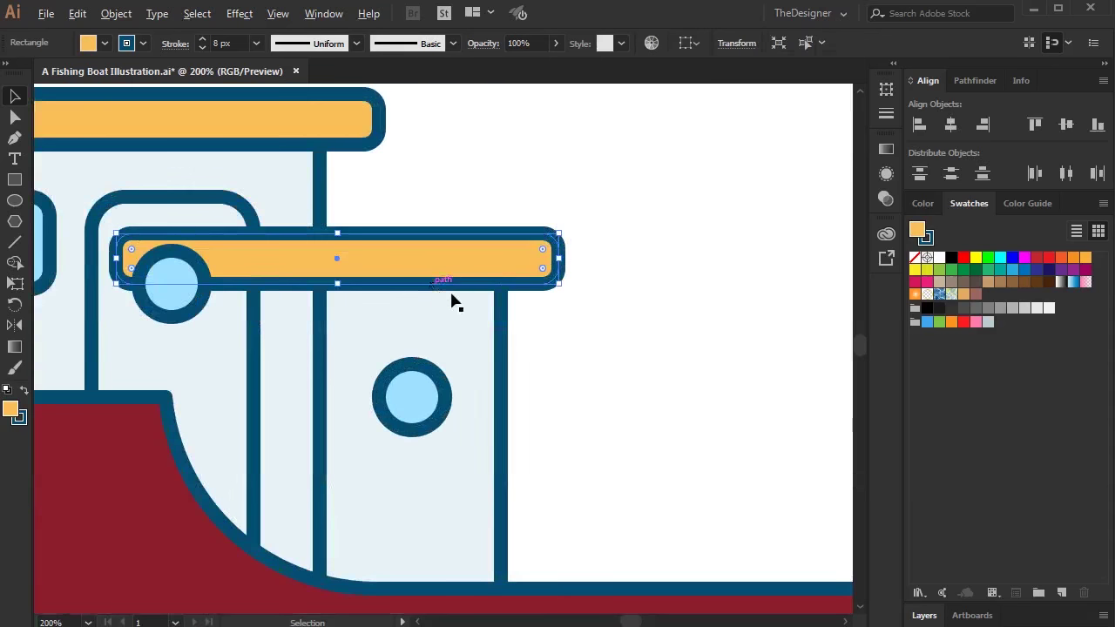
key(ctrl+bracketleft)
key(Left)
key(Left)
key(Left)
key(Left)
scroll(589, 303, down, 3)
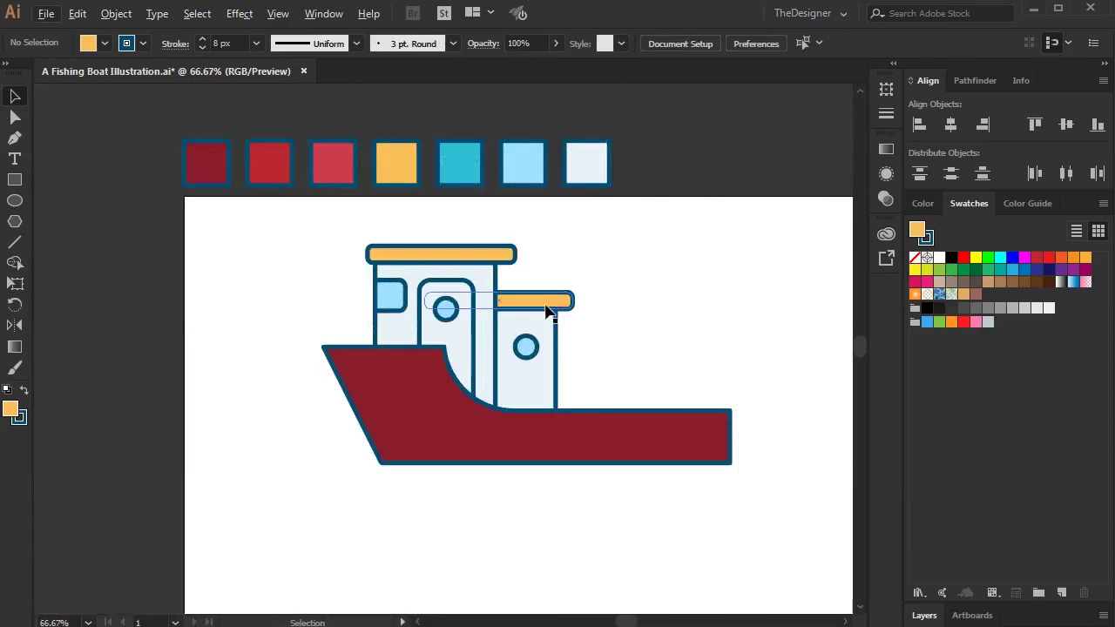
click(631, 324)
- Draw an orange strip along the top edge of the hull's raised bow
scroll(361, 320, up, 1)
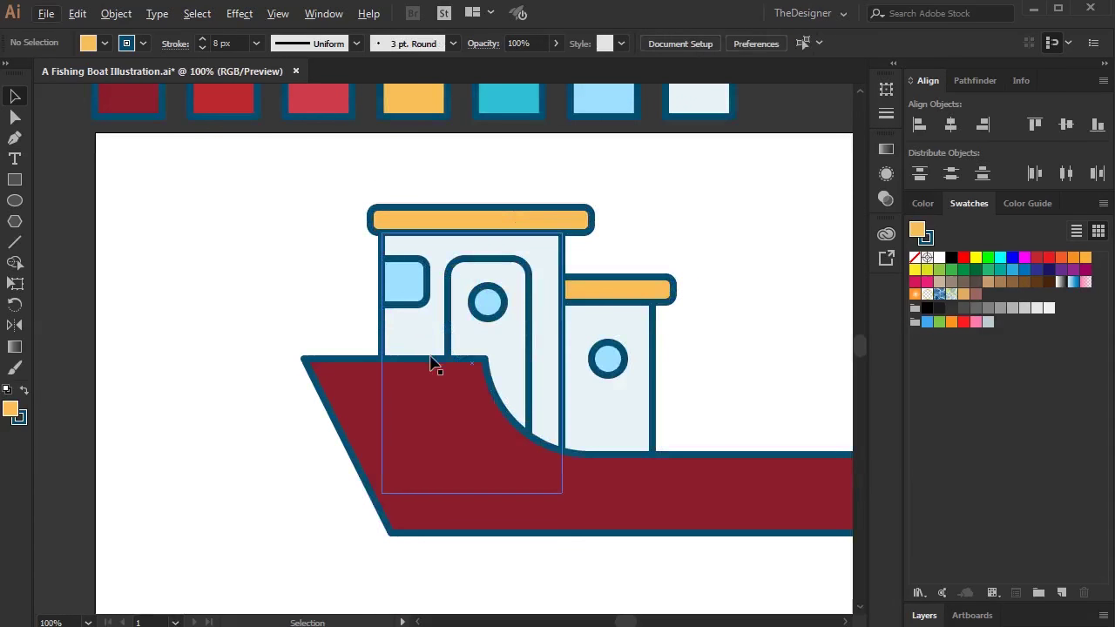
drag(433, 361, 366, 355)
scroll(366, 353, up, 2)
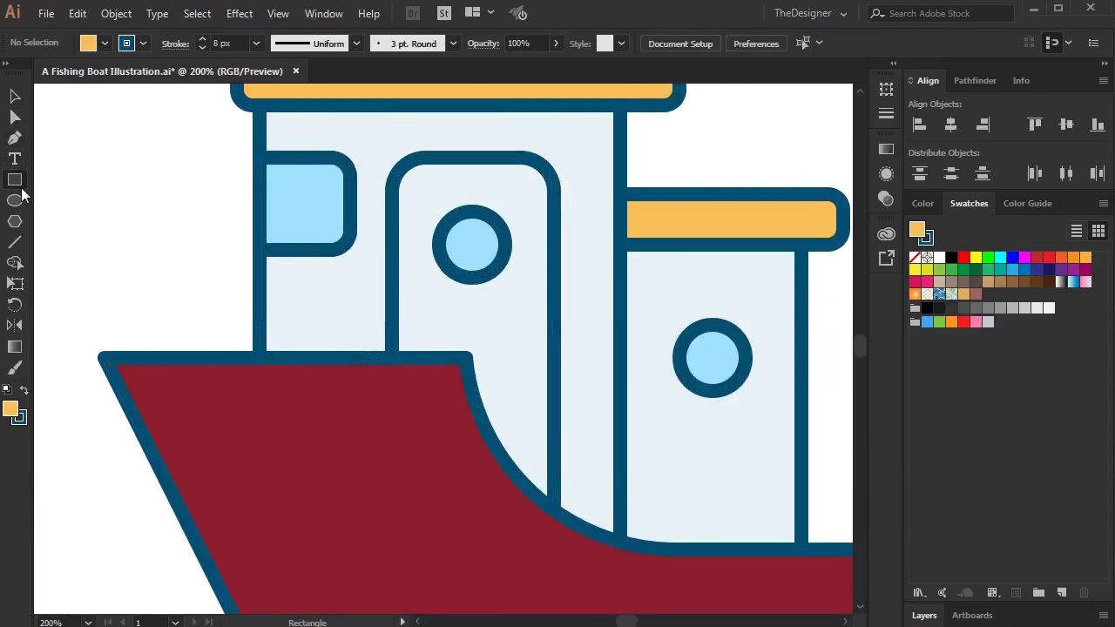
mouse_move(105, 318)
mouse_down()
mouse_move(340, 355)
mouse_move(467, 357)
mouse_up()
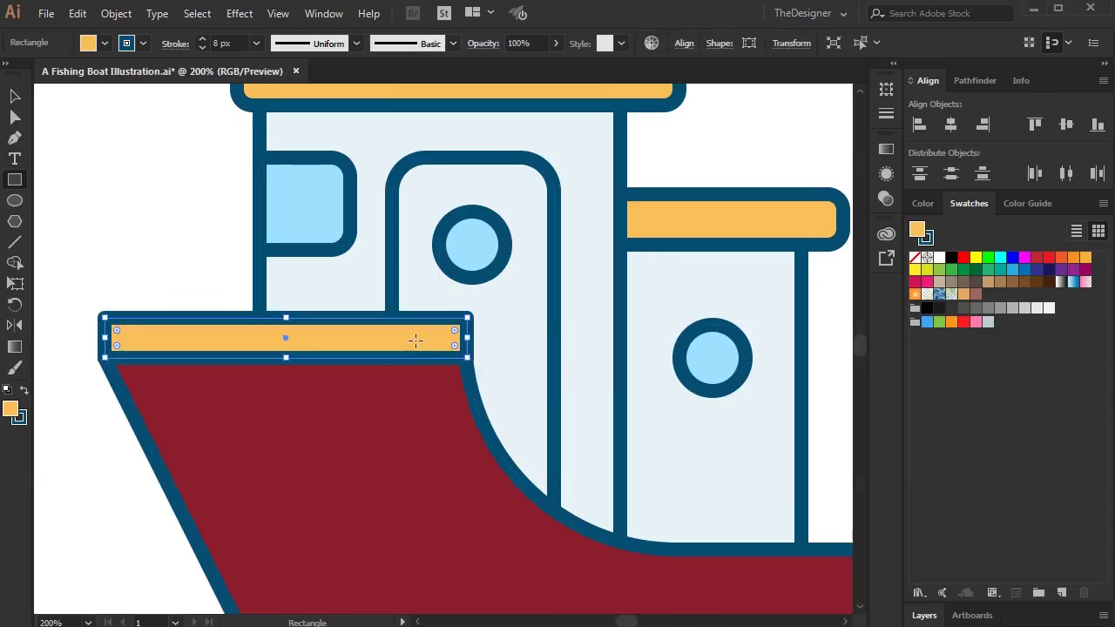
key(ctrl+minus)
key(ctrl+minus)
key(ctrl+minus)
key(ctrl+minus)
key(v)
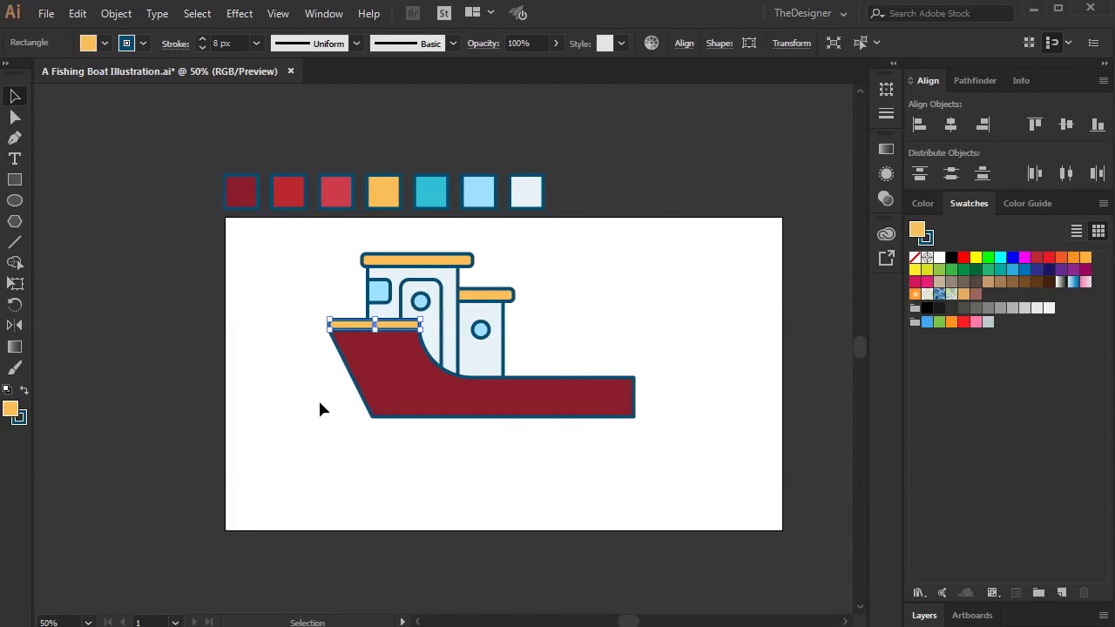
click(304, 396)
- Place a copy of the porthole beside the rear cabin, right of the cabins
drag(533, 417, 331, 448)
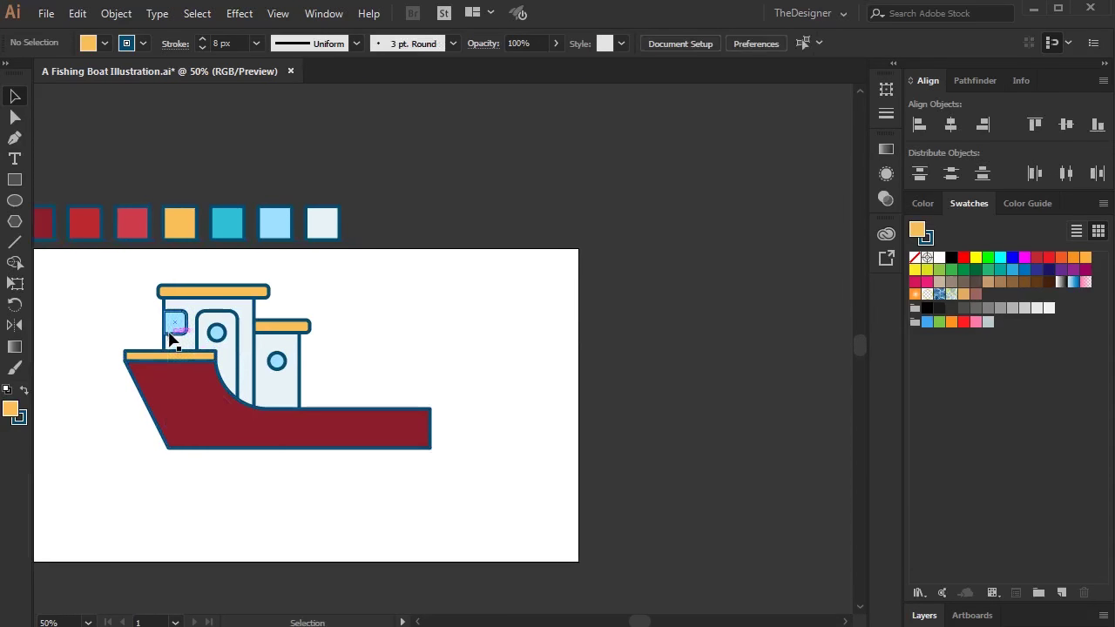
scroll(171, 340, up, 1)
scroll(378, 364, down, 1)
scroll(418, 392, up, 1)
mouse_move(364, 445)
mouse_down()
mouse_move(371, 399)
mouse_move(450, 378)
mouse_up()
scroll(366, 403, up, 2)
scroll(450, 378, down, 1)
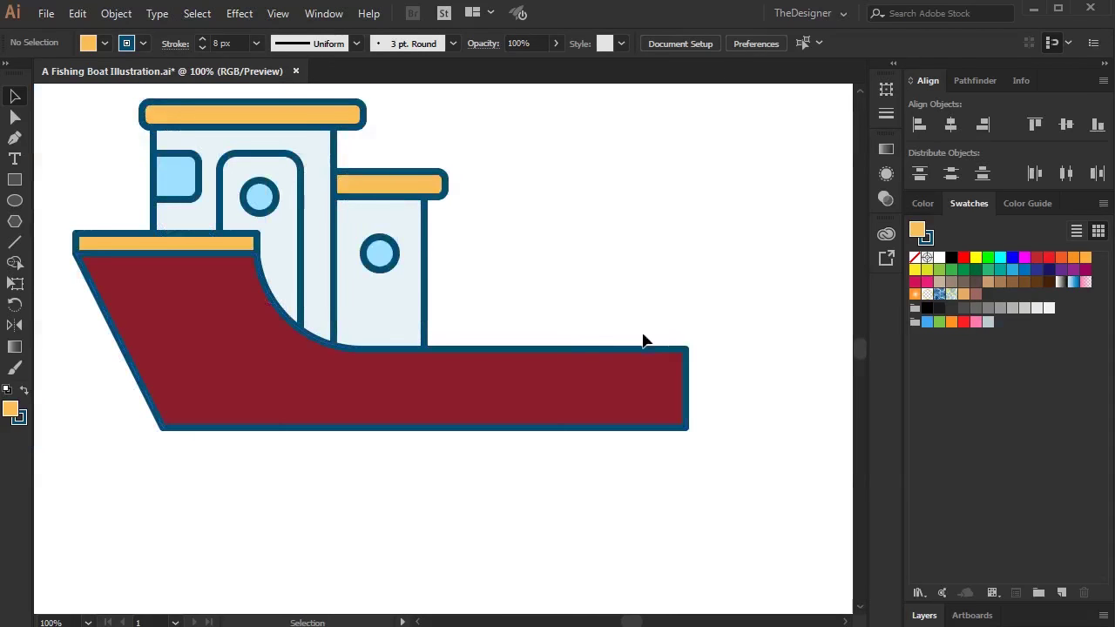
drag(627, 374, 546, 372)
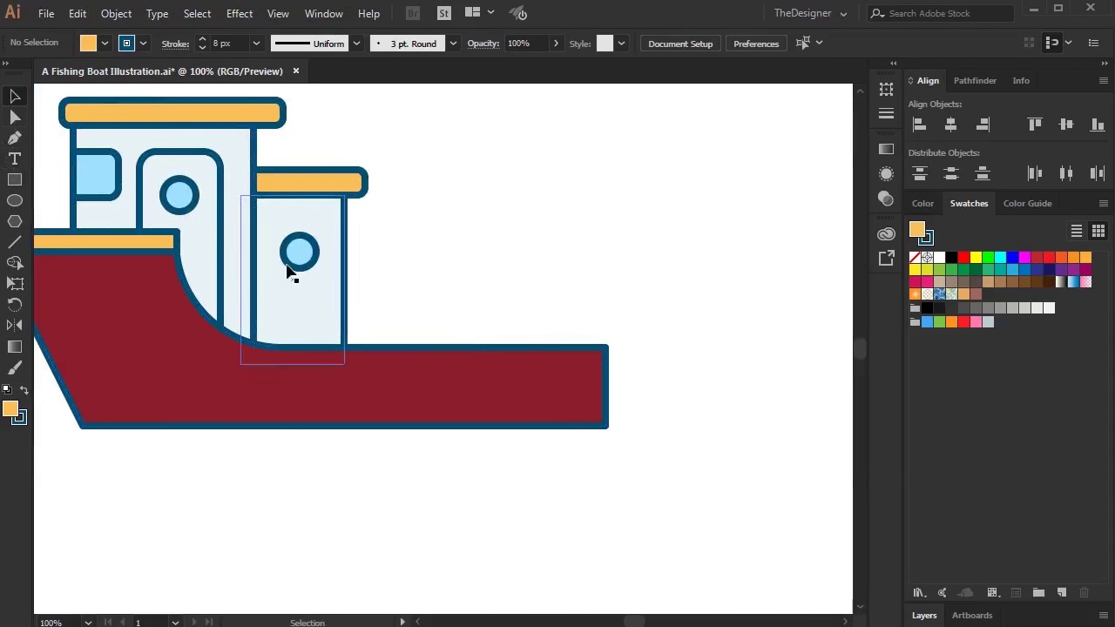
mouse_move(300, 253)
mouse_down()
mouse_move(557, 307)
mouse_move(589, 270)
mouse_move(560, 283)
mouse_up()
- Give the stern circle the pale cabin fill and nudge it into place
key(i)
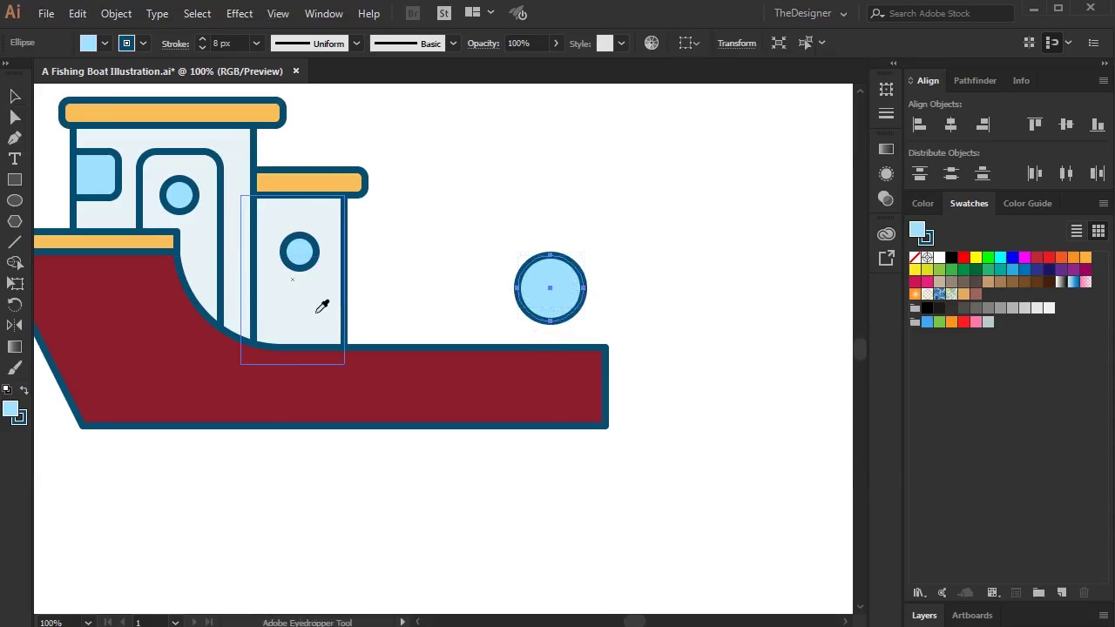
click(315, 300)
key(v)
click(486, 312)
drag(544, 302, 546, 296)
scroll(556, 303, up, 2)
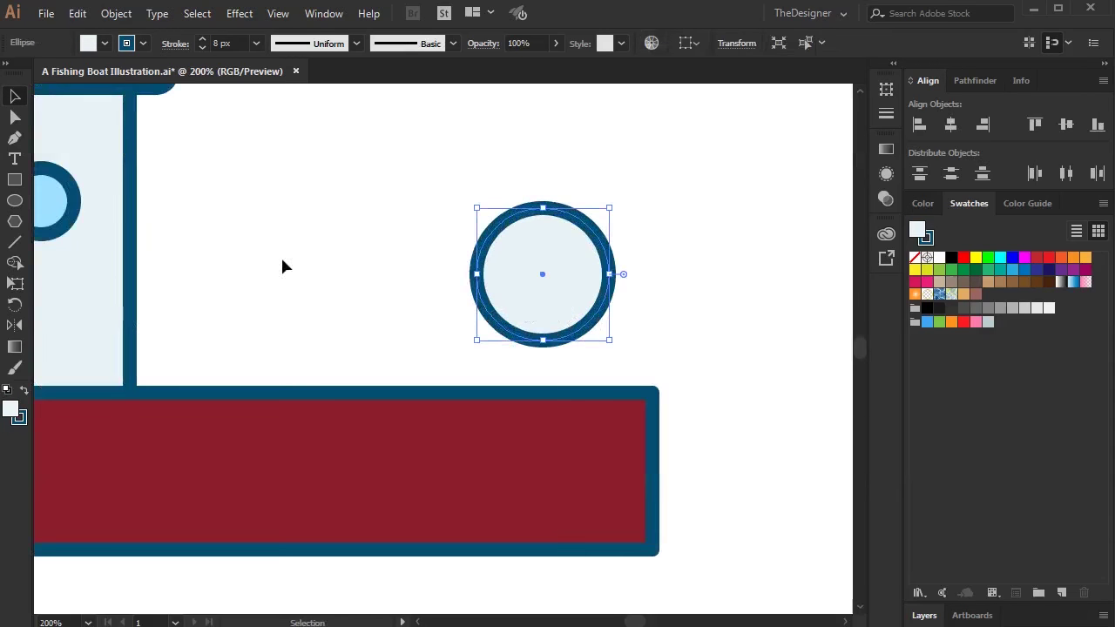
- Draw a leg from the circle's centre to the hull and mirror a copy into an A-frame
click(14, 244)
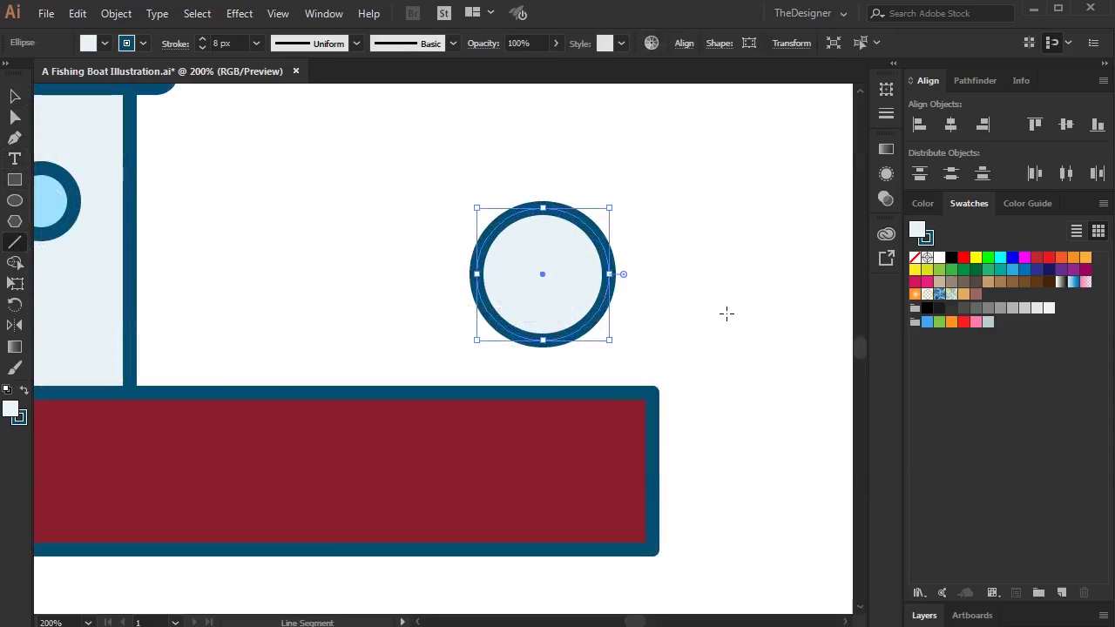
key(ctrl+shift+a)
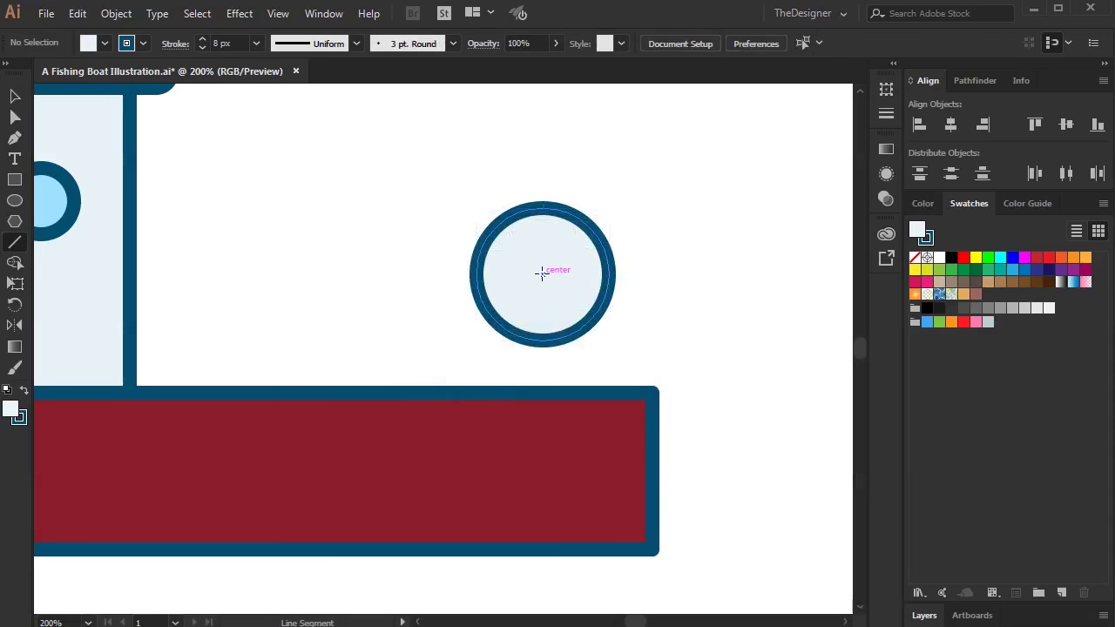
mouse_move(541, 272)
mouse_down()
mouse_move(448, 390)
mouse_move(485, 393)
mouse_up()
key(v)
right_click(529, 299)
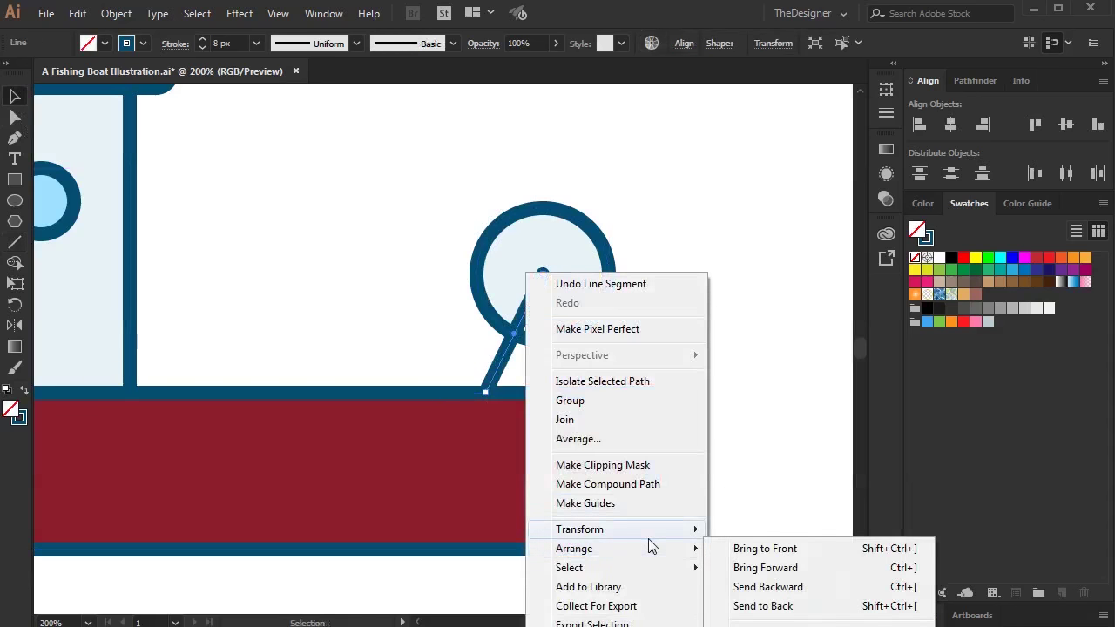
click(740, 442)
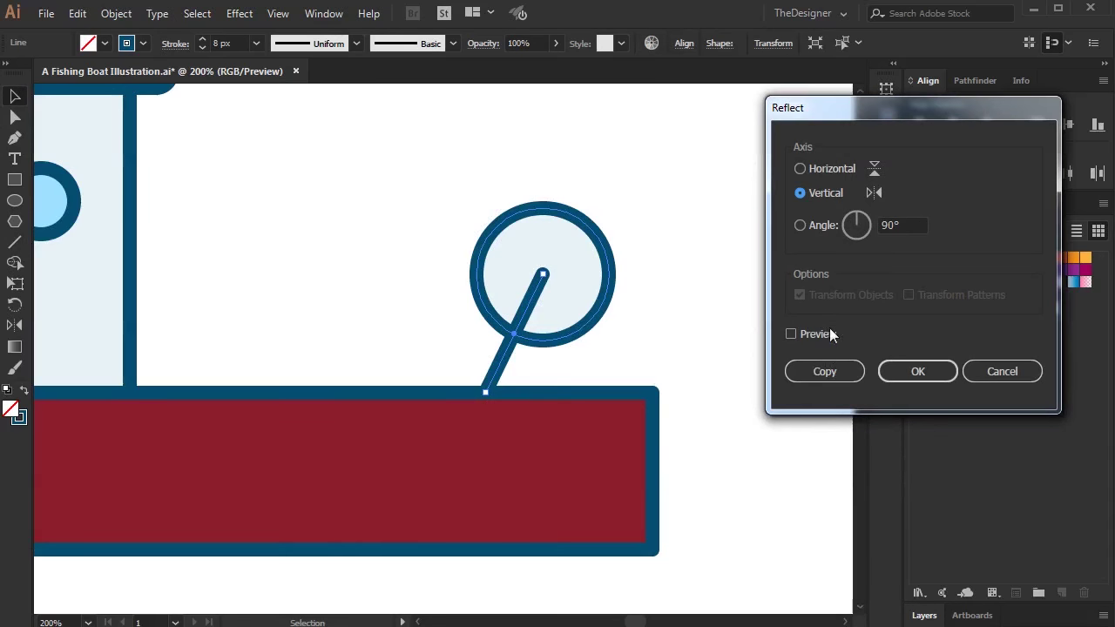
click(828, 373)
drag(521, 349, 577, 349)
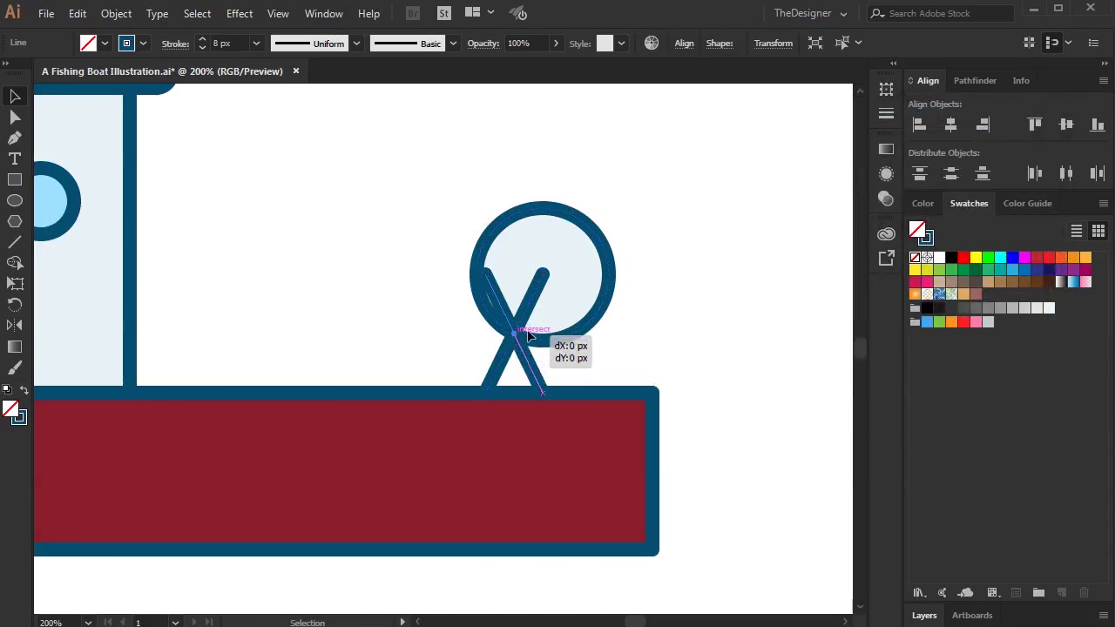
click(729, 340)
- Zoom out to view the whole boat
scroll(705, 347, down, 2)
scroll(703, 340, down, 2)
scroll(693, 333, up, 1)
scroll(675, 344, up, 3)
key(ctrl+0)
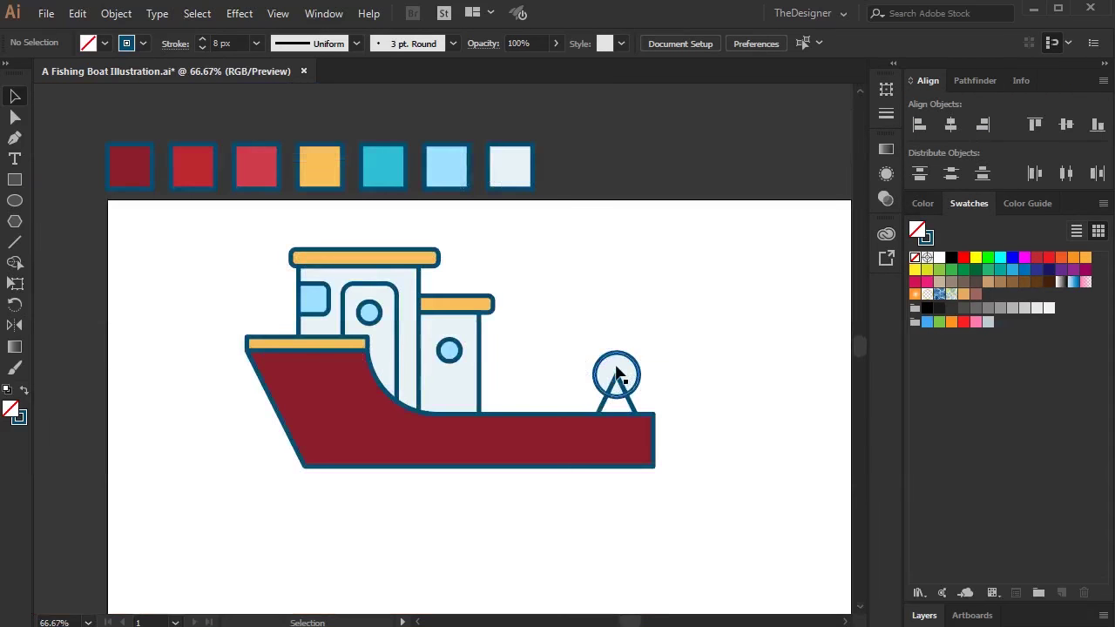
key(ctrl+1)
key(ctrl+minus)
key(backslash)
- Draw a long horizontal line under the hull, bend it upward, and lower its left end
drag(203, 325, 695, 326)
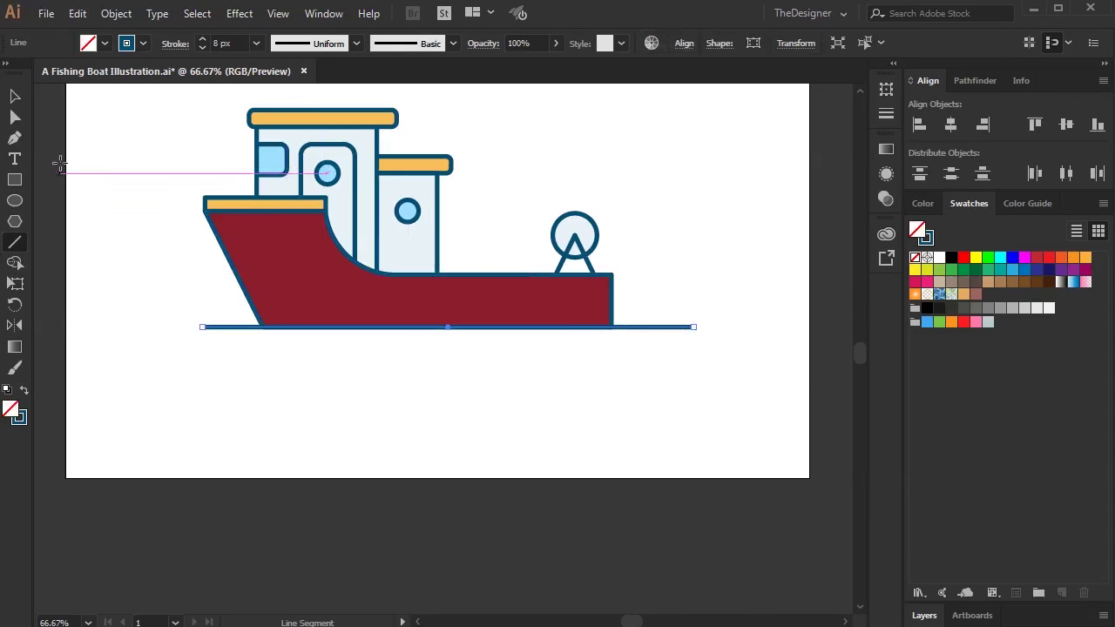
click(14, 117)
drag(426, 328, 426, 313)
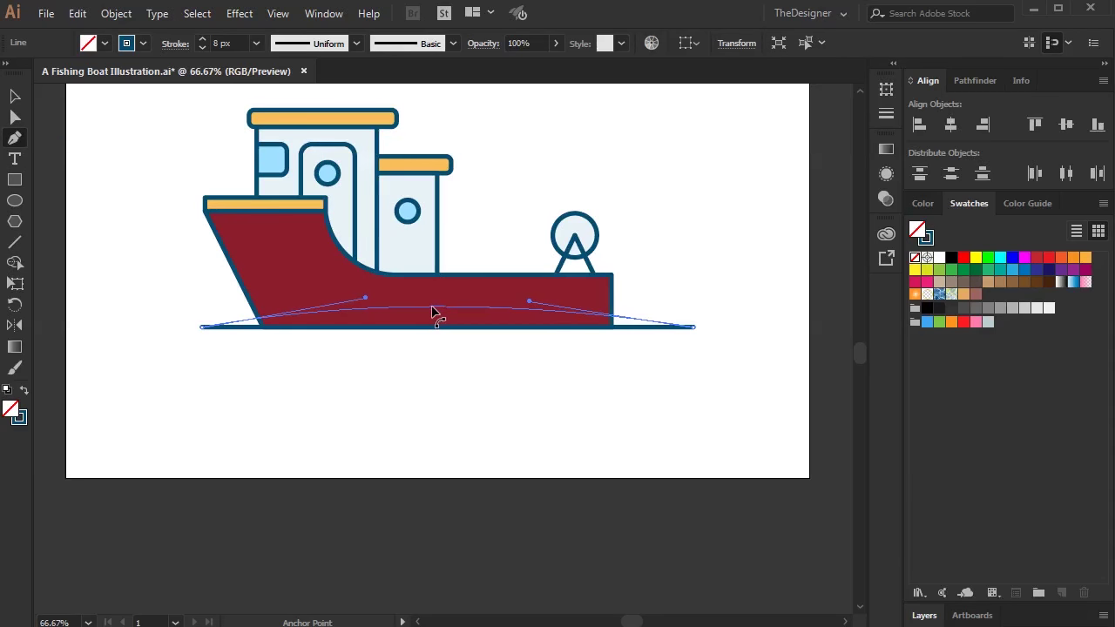
drag(426, 311, 443, 311)
click(15, 116)
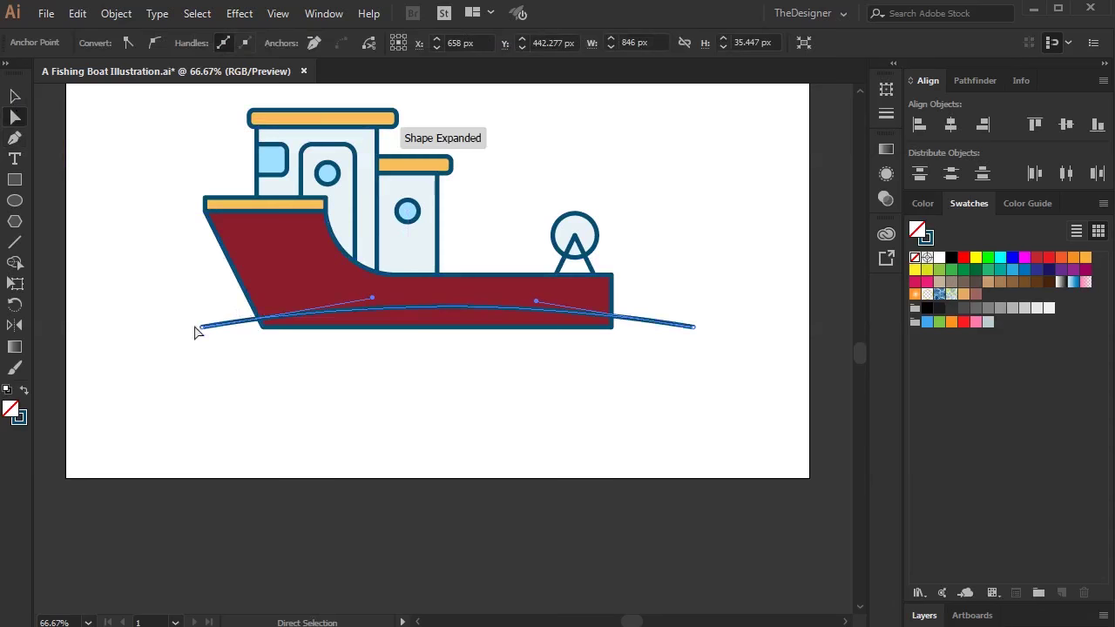
drag(202, 327, 202, 336)
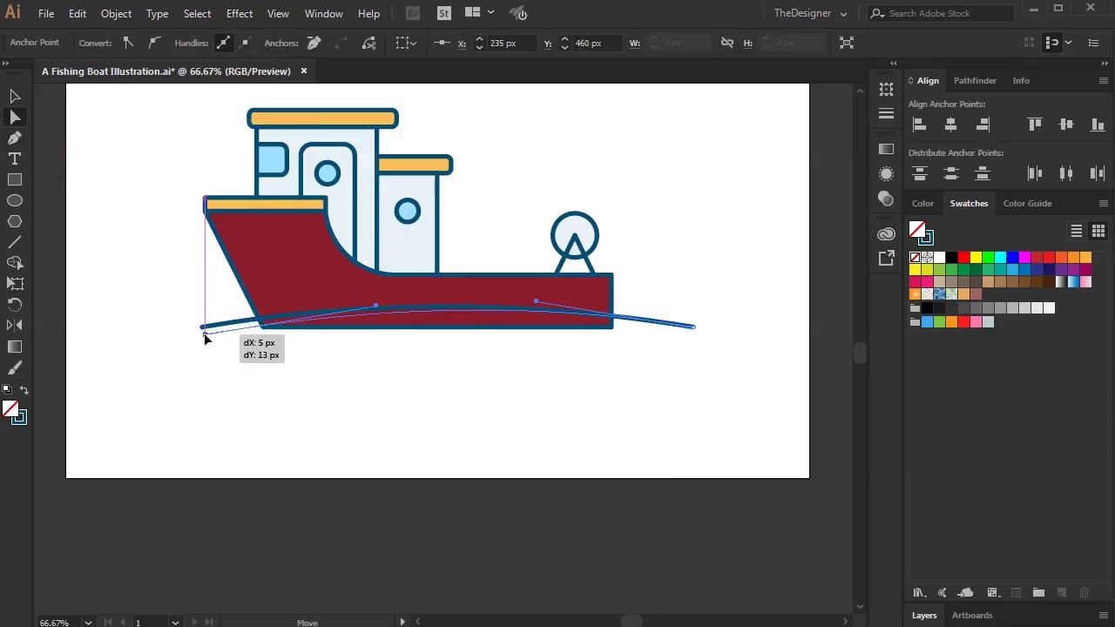
- Lower the curve's right end past the stern and reshape its right-hand bend
click(236, 378)
scroll(304, 319, up, 2)
scroll(304, 321, down, 1)
scroll(304, 321, down, 1)
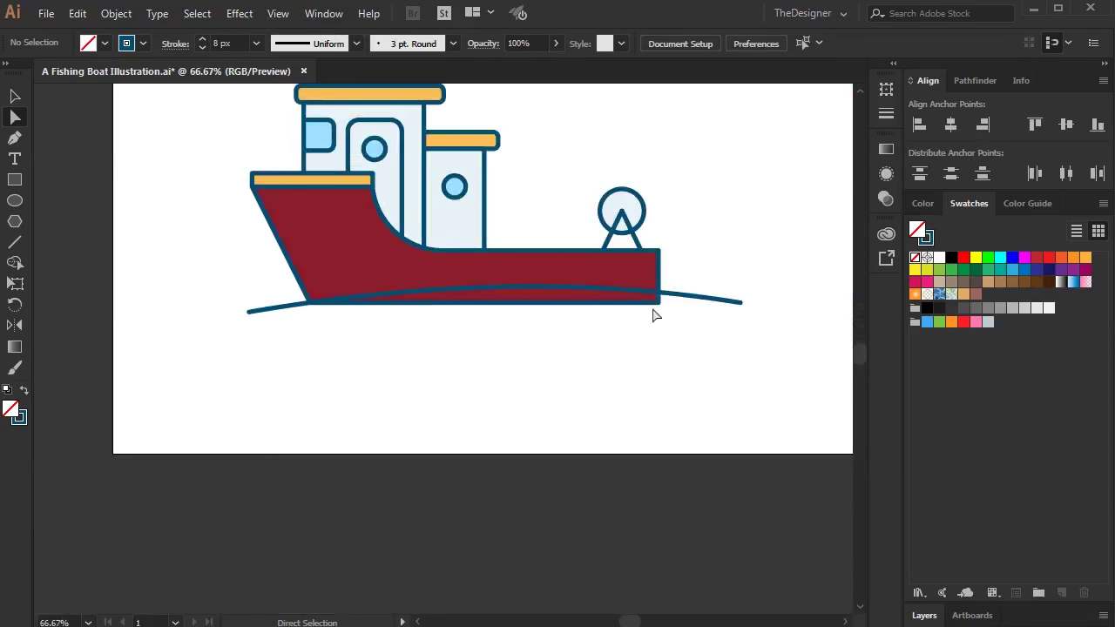
drag(739, 310, 731, 318)
drag(567, 281, 508, 269)
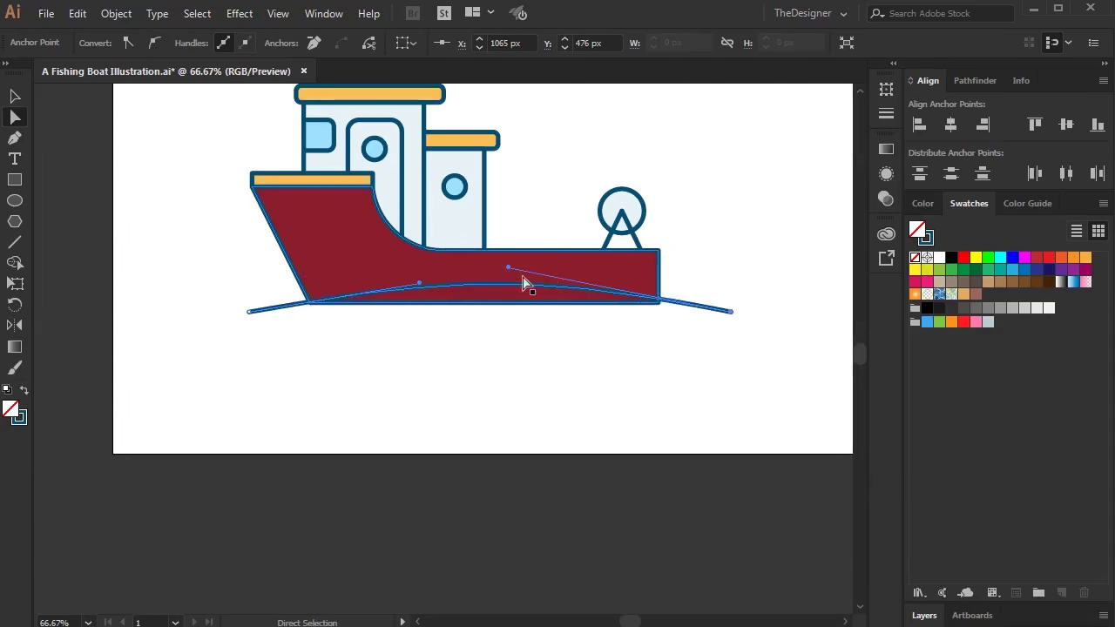
drag(730, 312, 731, 317)
- Extend the curve with low points below the hull into a closed shape
click(589, 351)
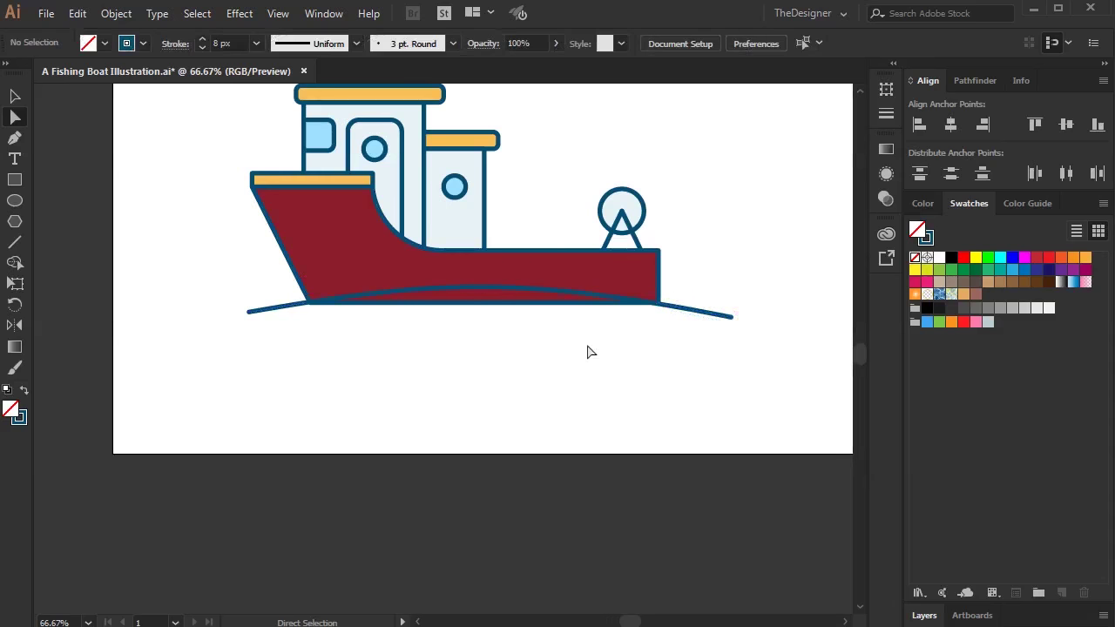
click(716, 318)
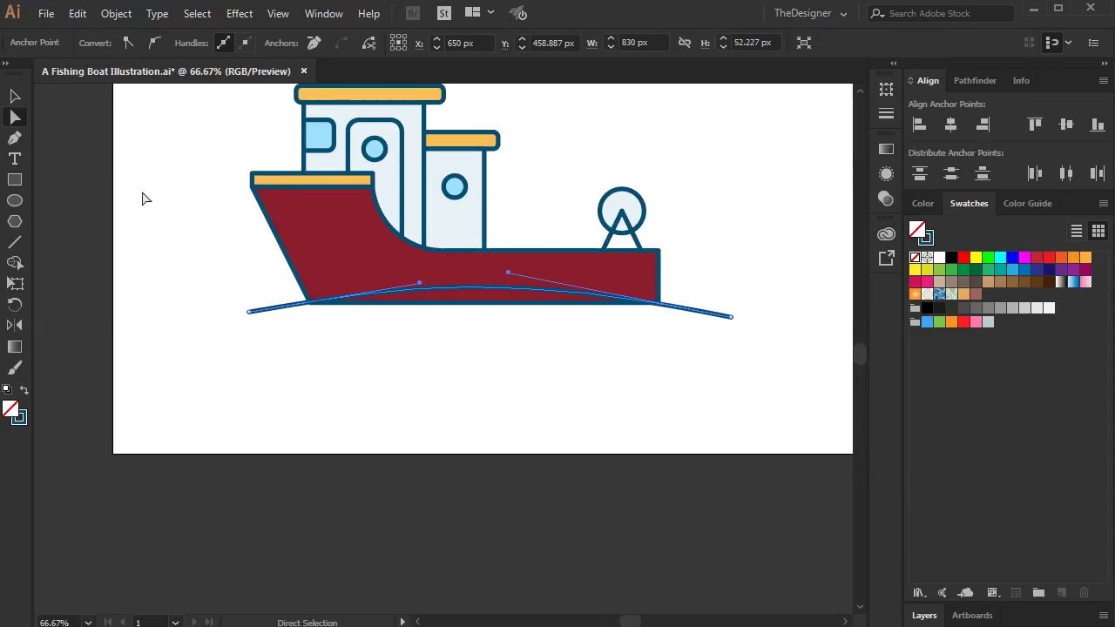
click(730, 316)
click(490, 403)
click(334, 376)
click(250, 311)
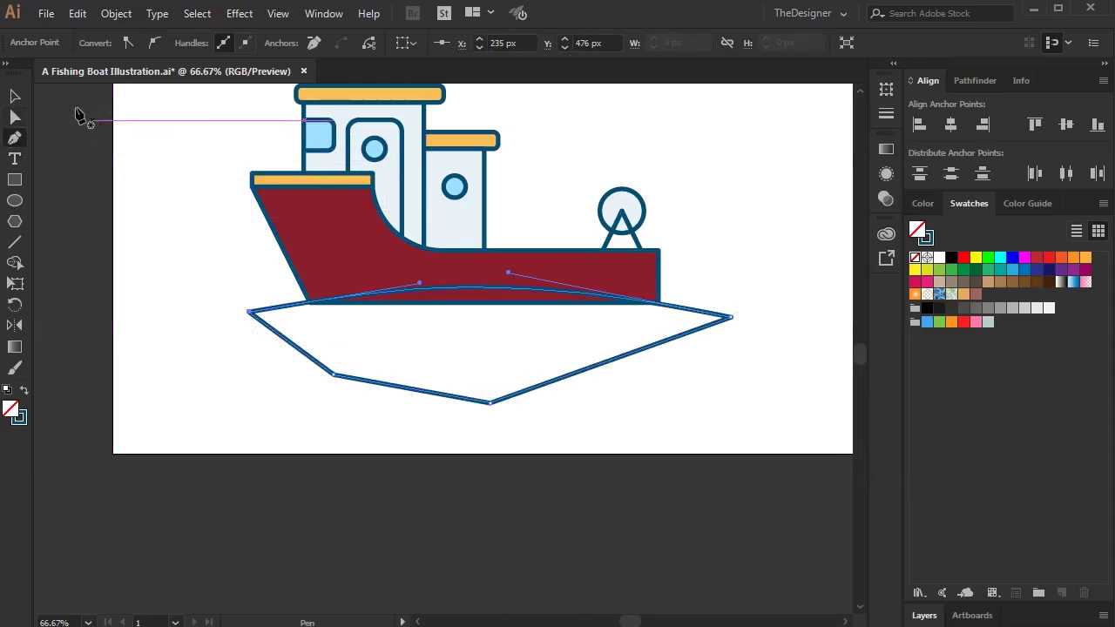
key(v)
click(473, 366)
- Fill the new bottom shape with the hull's dark red
key(i)
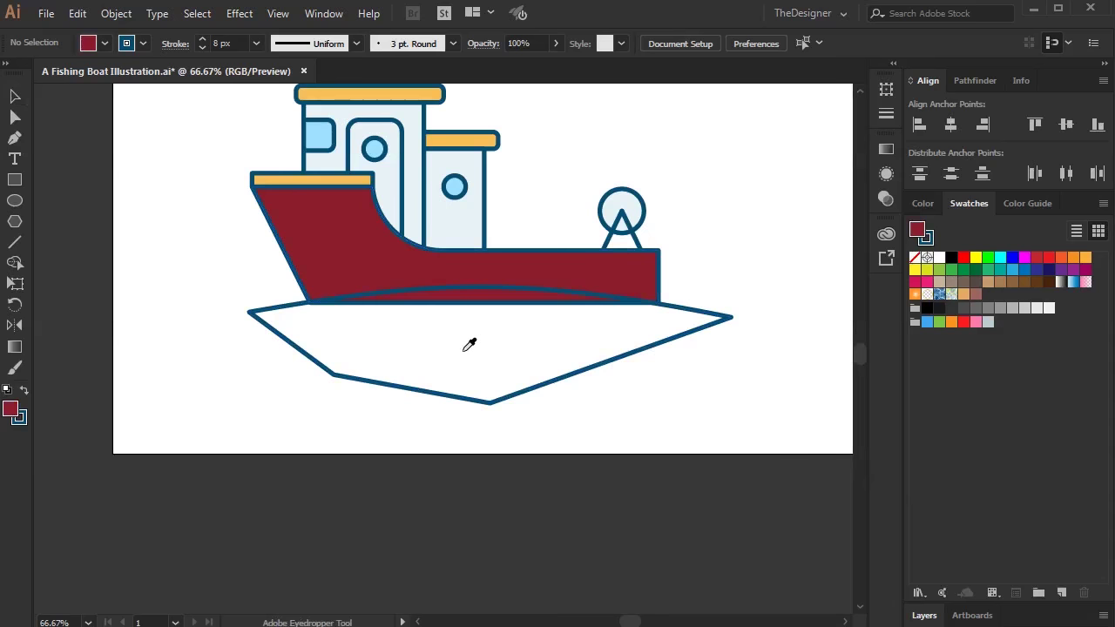
click(500, 402)
key(i)
click(374, 245)
key(v)
click(756, 427)
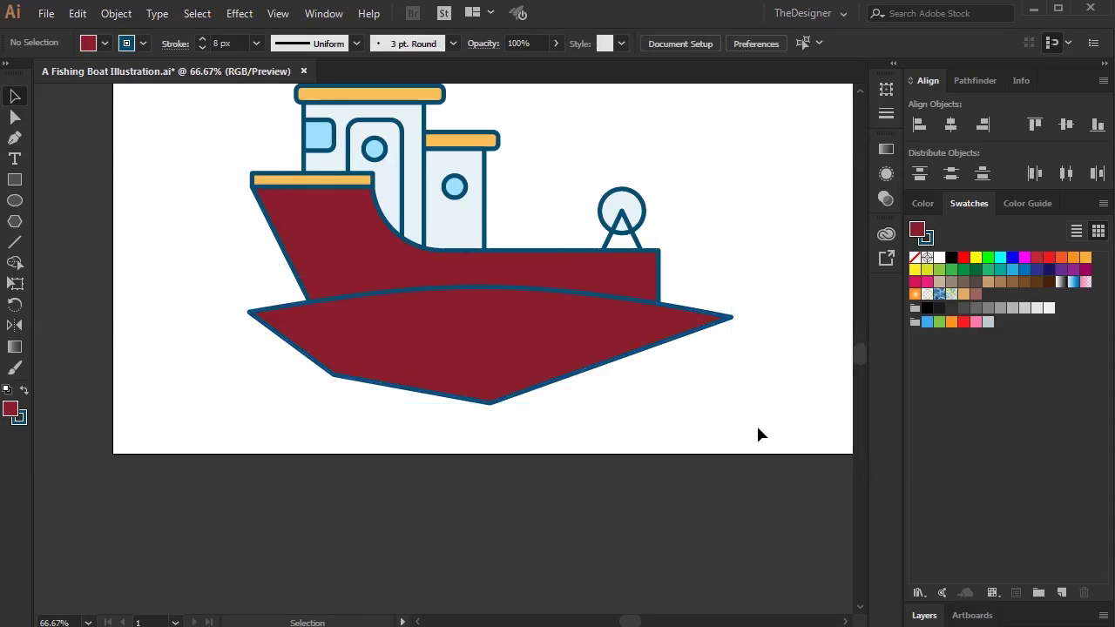
double_click(440, 286)
double_click(748, 388)
- Cut the bottom shape away from the hull with Pathfinder Minus Front
click(614, 327)
click(973, 80)
click(985, 127)
key(ctrl+z)
click(952, 125)
click(756, 301)
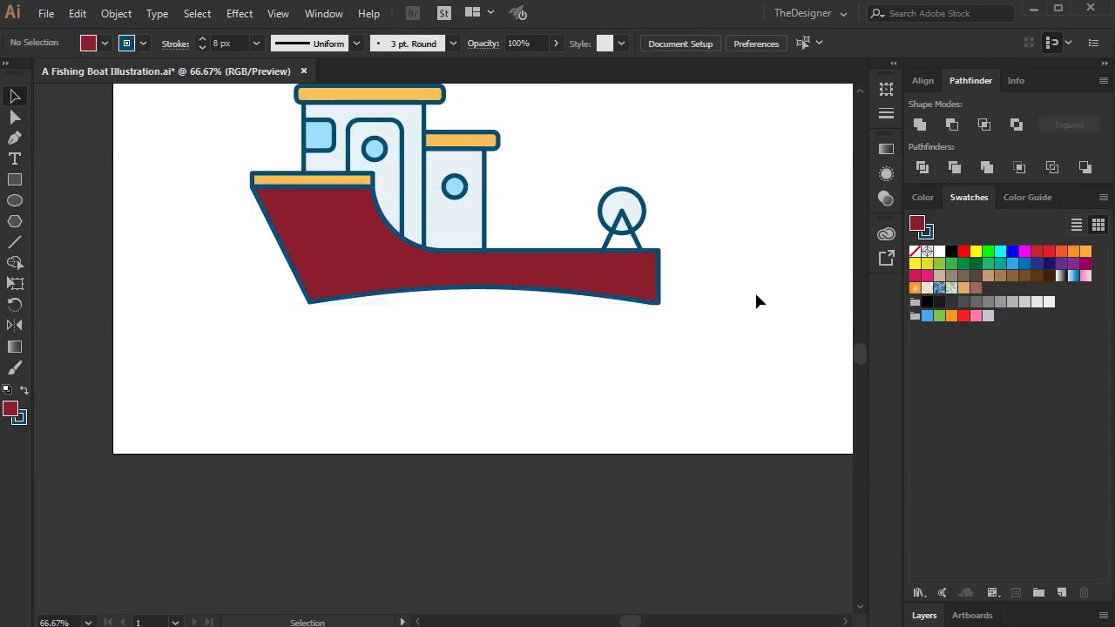
- Expand the red hull with Object > Expand
scroll(689, 496, up, 3)
scroll(528, 398, up, 1)
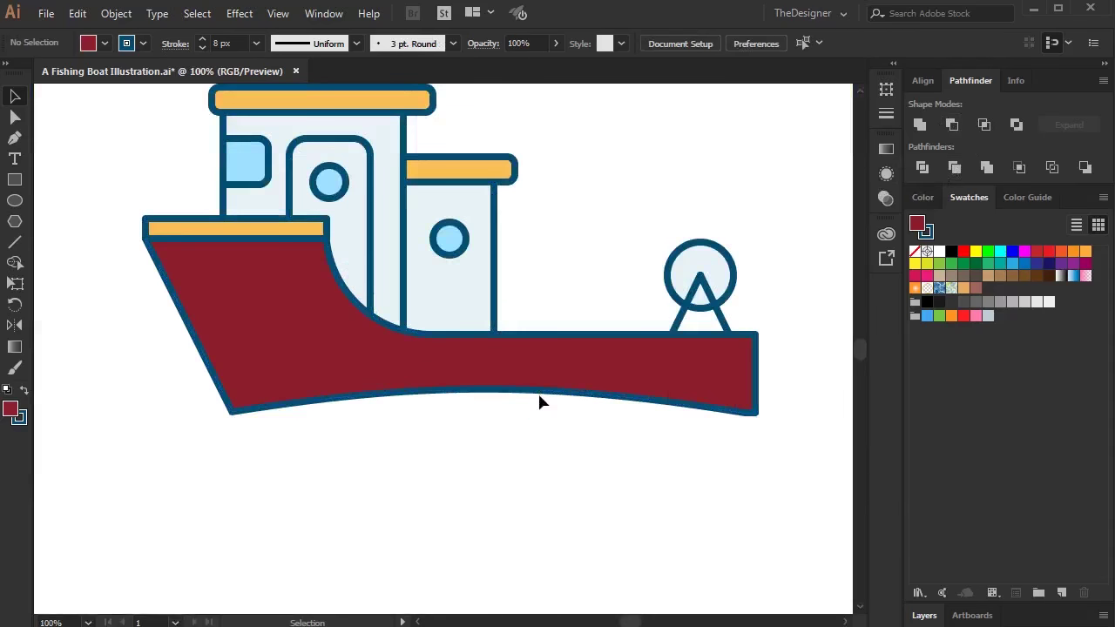
scroll(539, 401, up, 1)
scroll(543, 386, down, 1)
scroll(757, 411, up, 1)
scroll(752, 408, up, 1)
scroll(732, 388, down, 2)
scroll(537, 366, left, 2)
scroll(642, 396, up, 1)
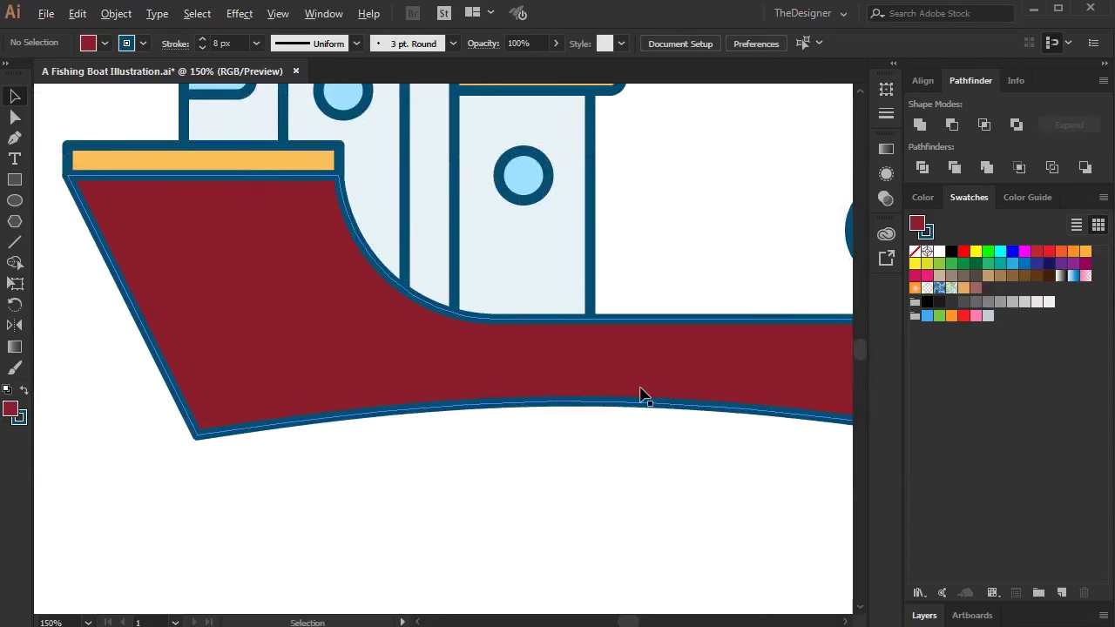
scroll(642, 396, down, 2)
click(589, 384)
click(115, 13)
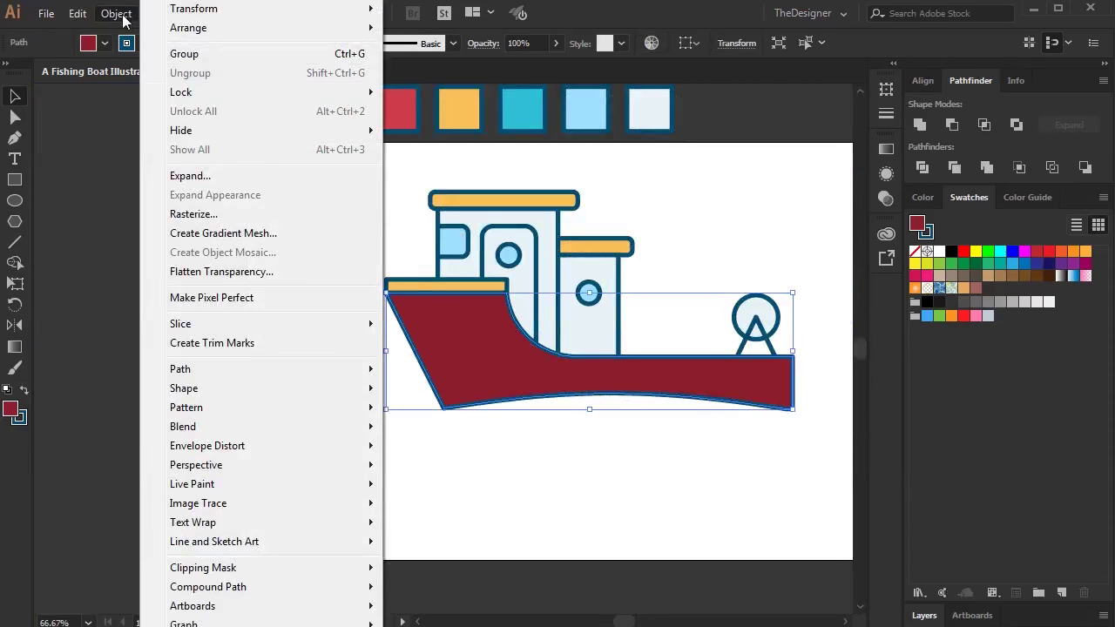
click(229, 180)
click(490, 420)
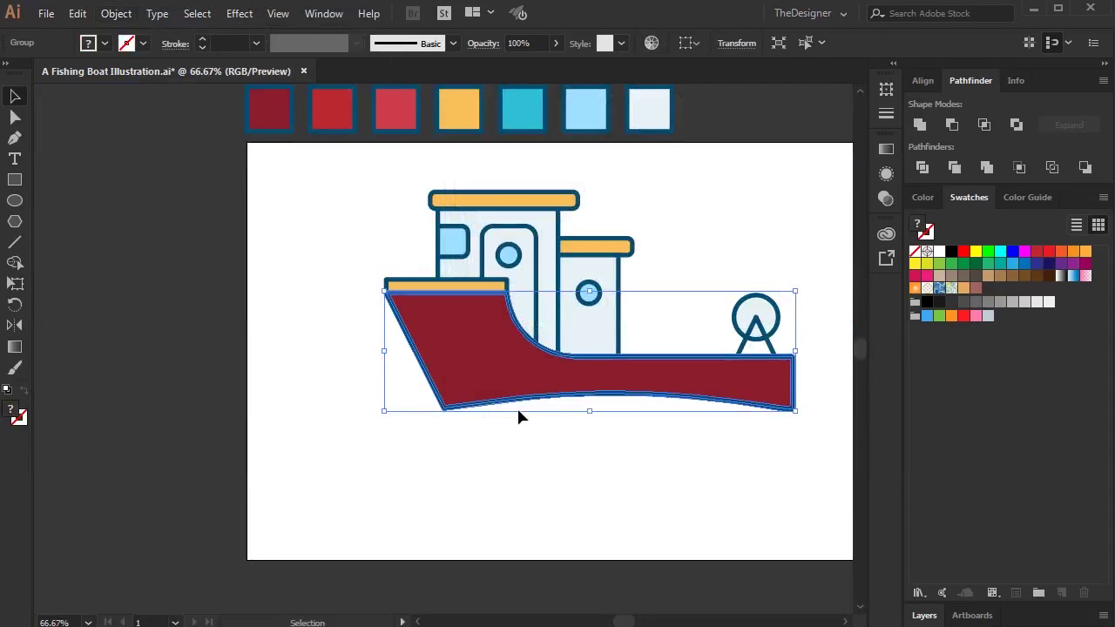
click(492, 460)
- Change the hull fill to hex BE1E2D in the Color Picker
click(476, 375)
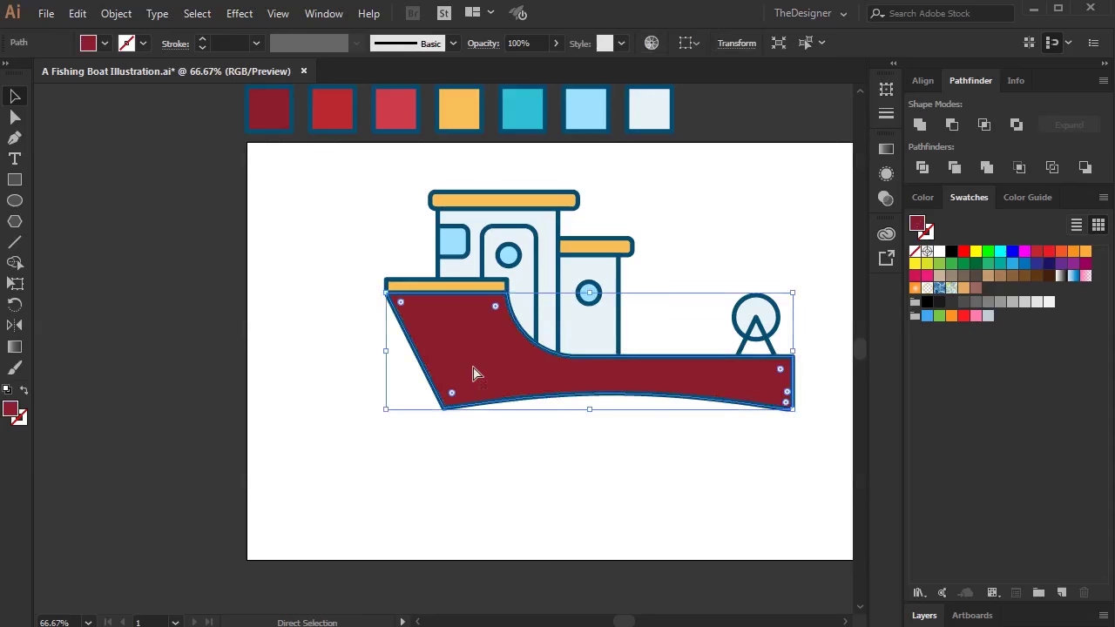
double_click(15, 411)
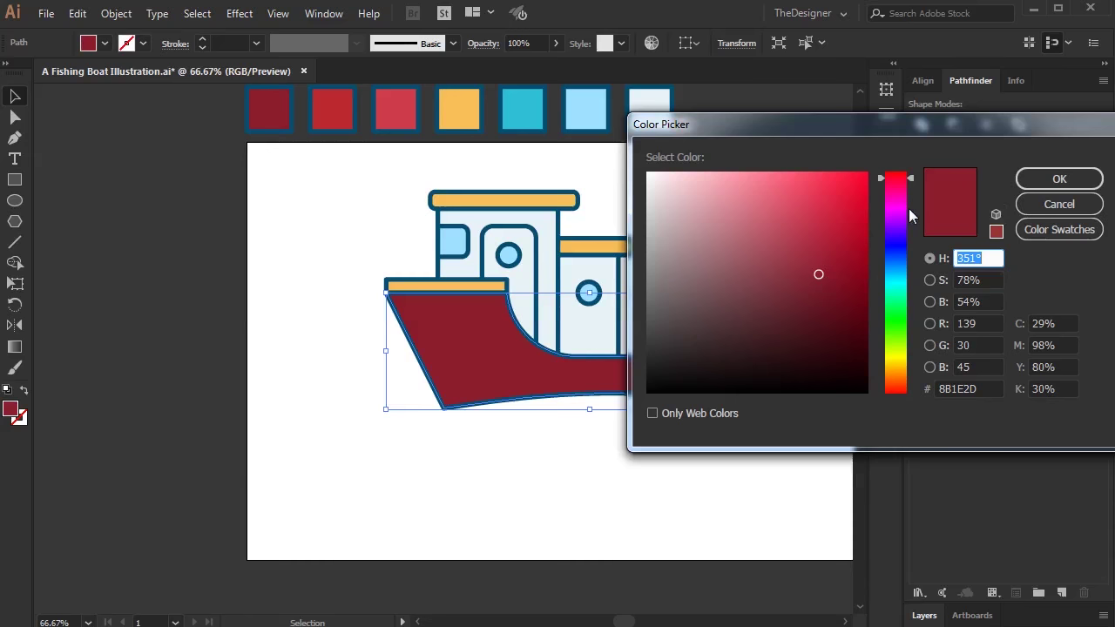
double_click(999, 388)
text(BE1E2D)
click(1061, 180)
drag(709, 378, 547, 354)
key(plus)
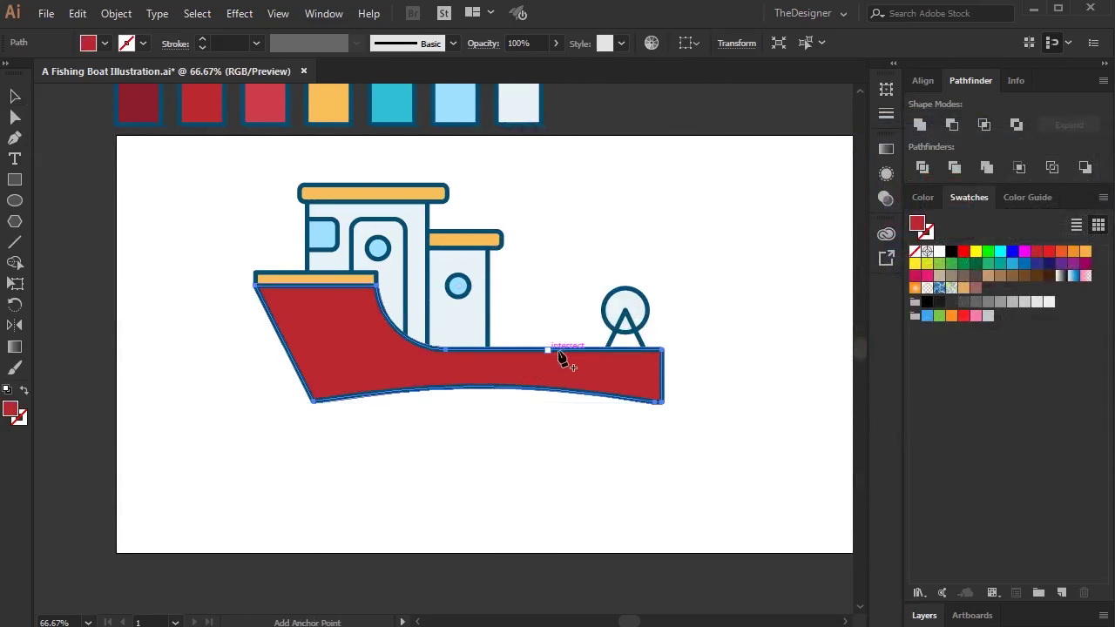
- Add an anchor on the hull's right edge and draw a band shape stretched along the hull
scroll(644, 387, up, 2)
click(700, 357)
scroll(235, 340, left, 5)
click(218, 339)
click(131, 158)
click(395, 157)
click(397, 166)
click(701, 347)
mouse_move(396, 158)
mouse_down()
mouse_move(757, 346)
mouse_move(423, 374)
mouse_move(709, 343)
mouse_up()
- Adjust the band's anchor points at the hull's left edge
key(a)
scroll(574, 386, left, 5)
drag(573, 386, 635, 386)
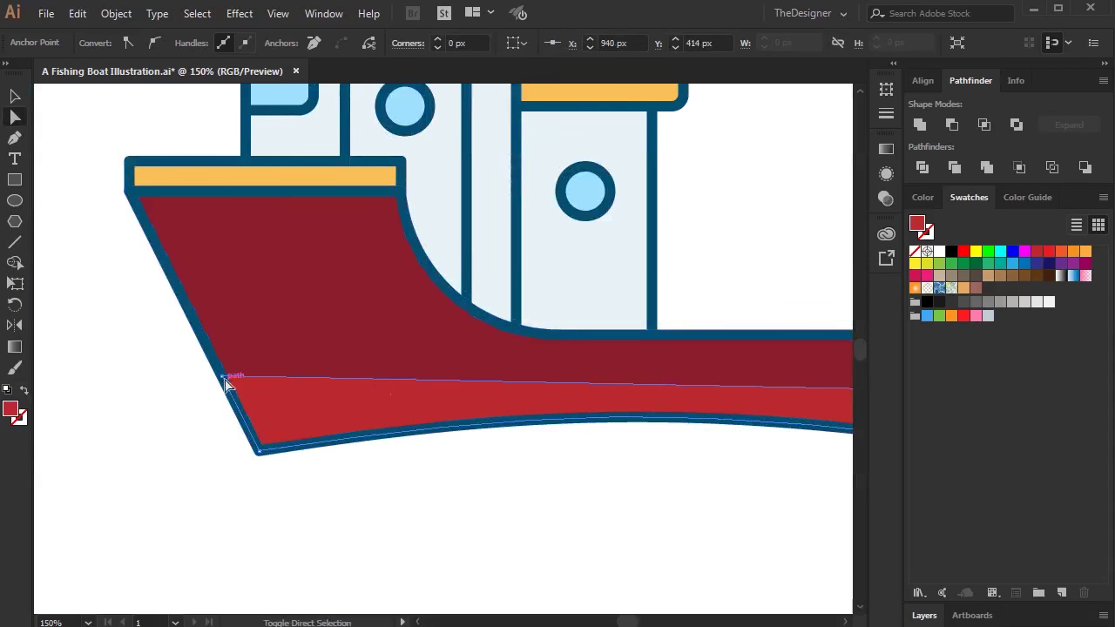
click(222, 376)
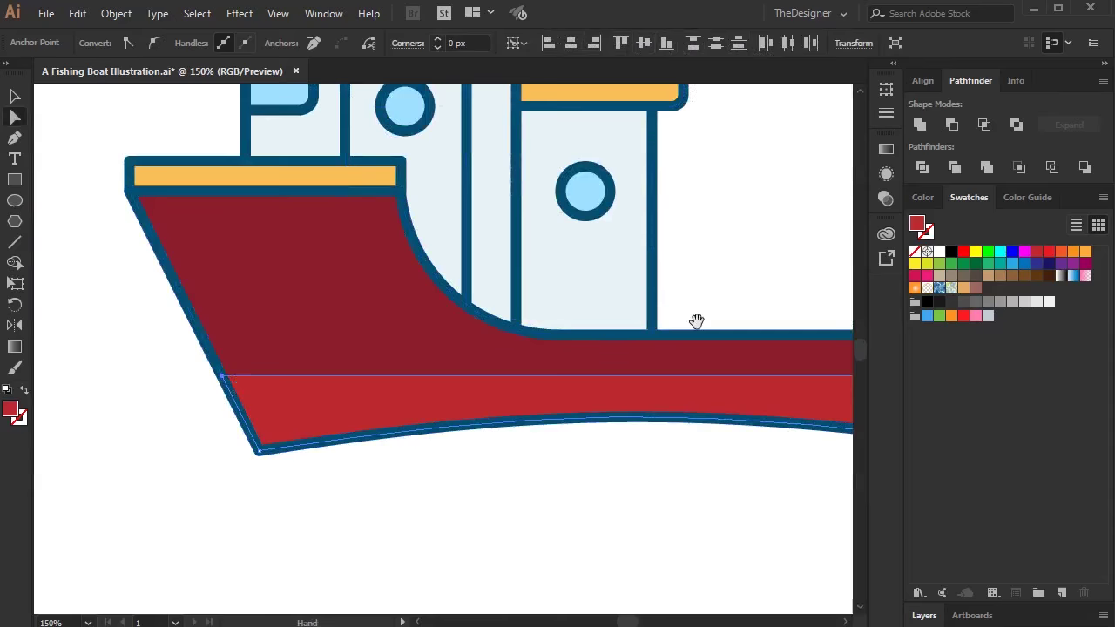
scroll(697, 319, right, 3)
key(ctrl+minus)
click(619, 499)
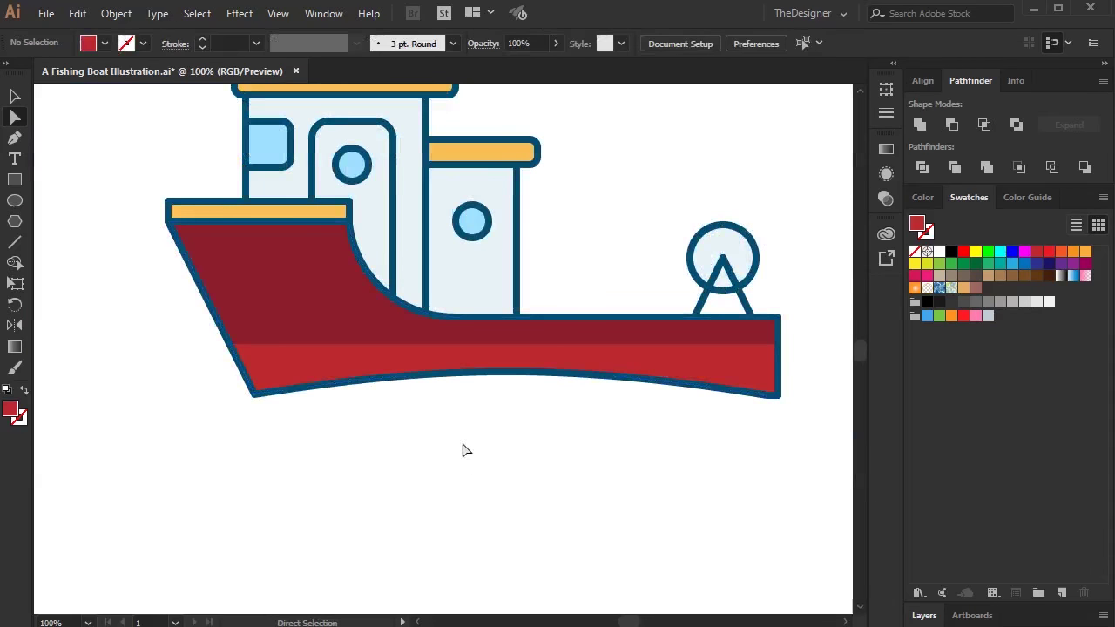
- Give the upper hull the bright red sampled from the lower band
alt+scroll(335, 411, up, 1)
alt+scroll(340, 404, down, 1)
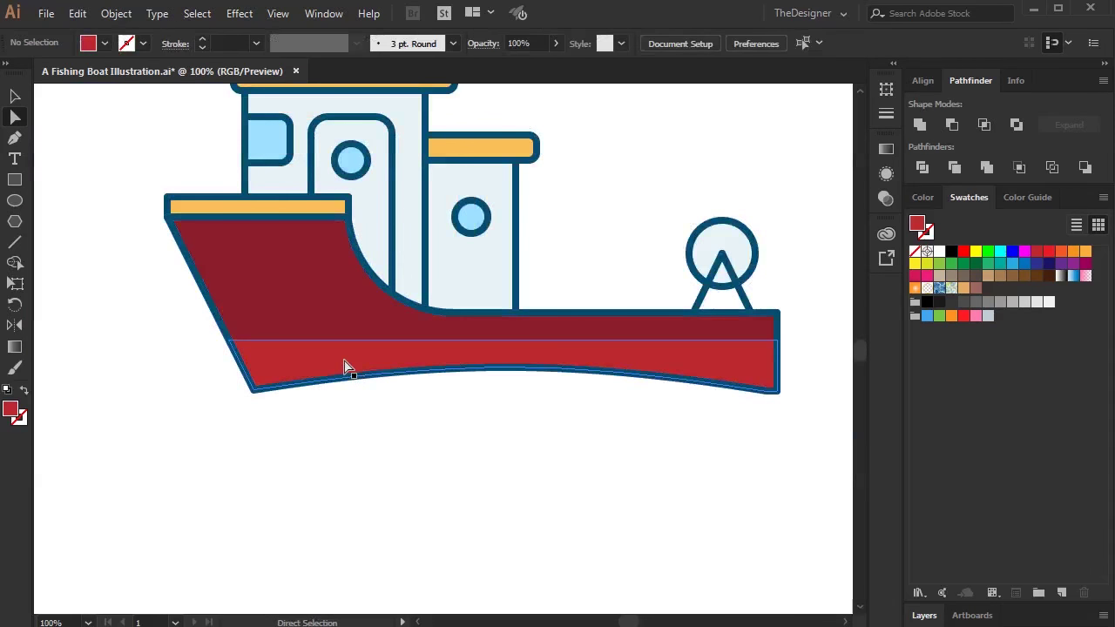
click(311, 306)
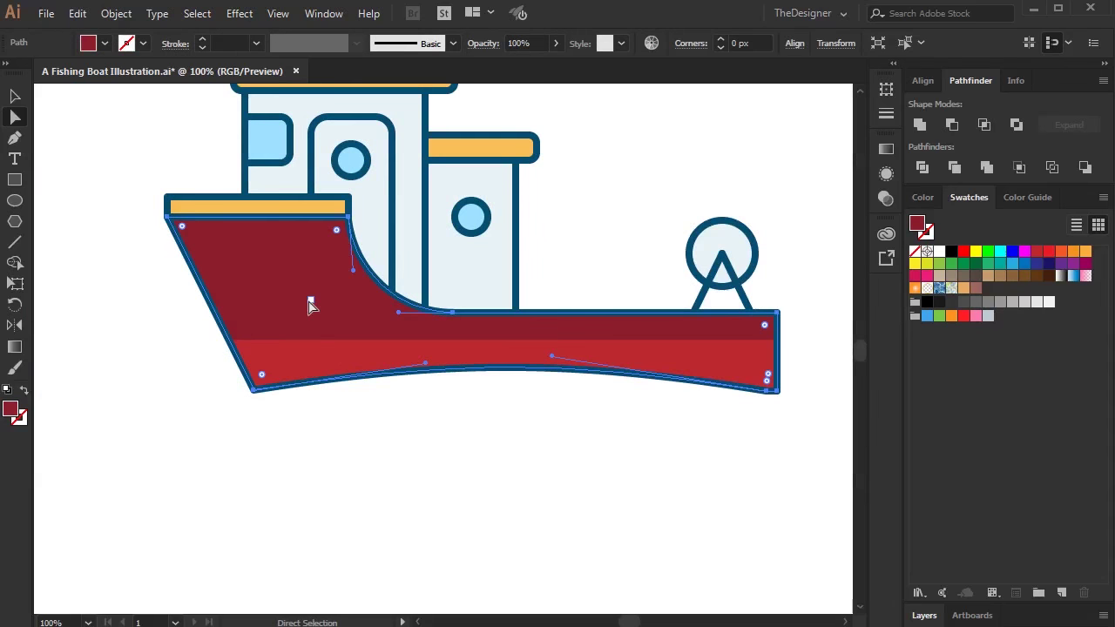
key(i)
click(325, 351)
- Fill the hull's bottom band with a darker red
ctrl+click(273, 377)
scroll(305, 392, up, 3)
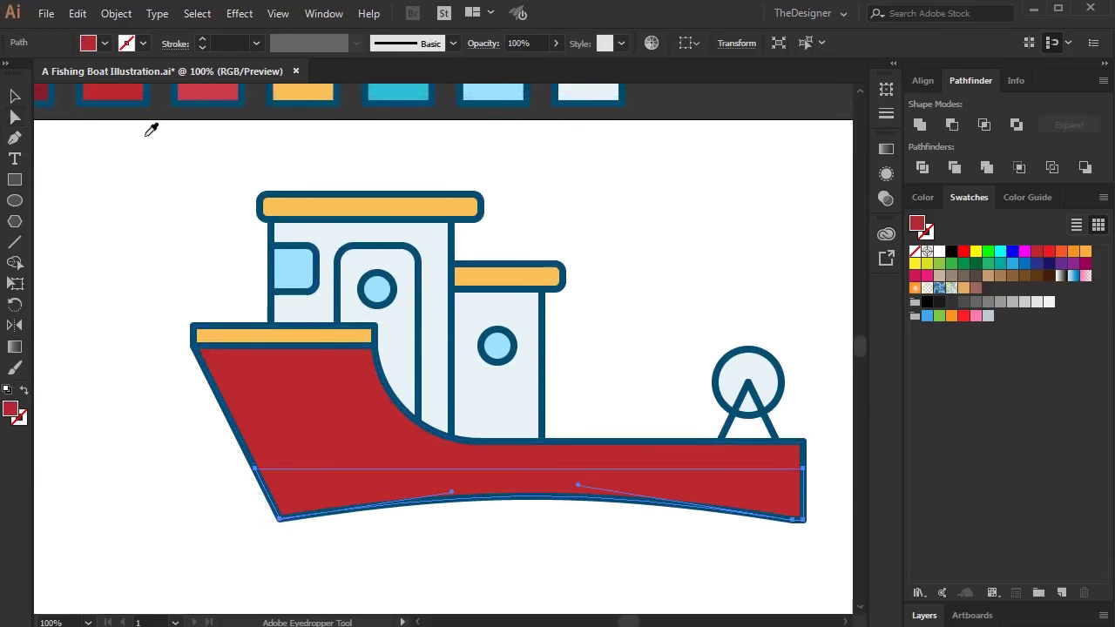
scroll(261, 218, left, 3)
scroll(305, 270, left, 1)
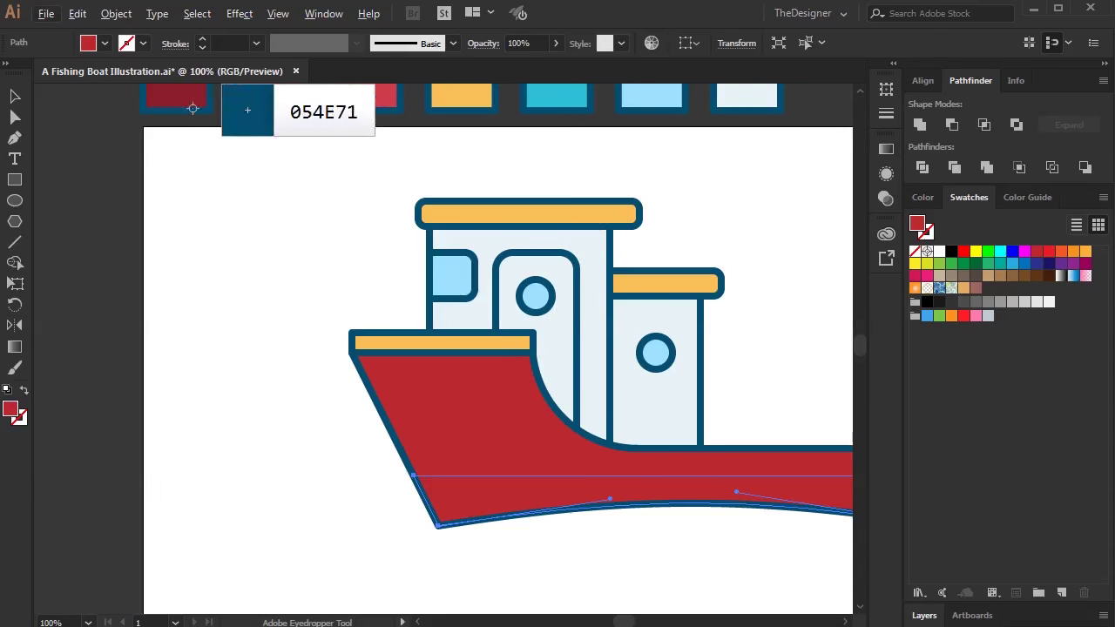
drag(249, 326, 215, 183)
double_click(10, 408)
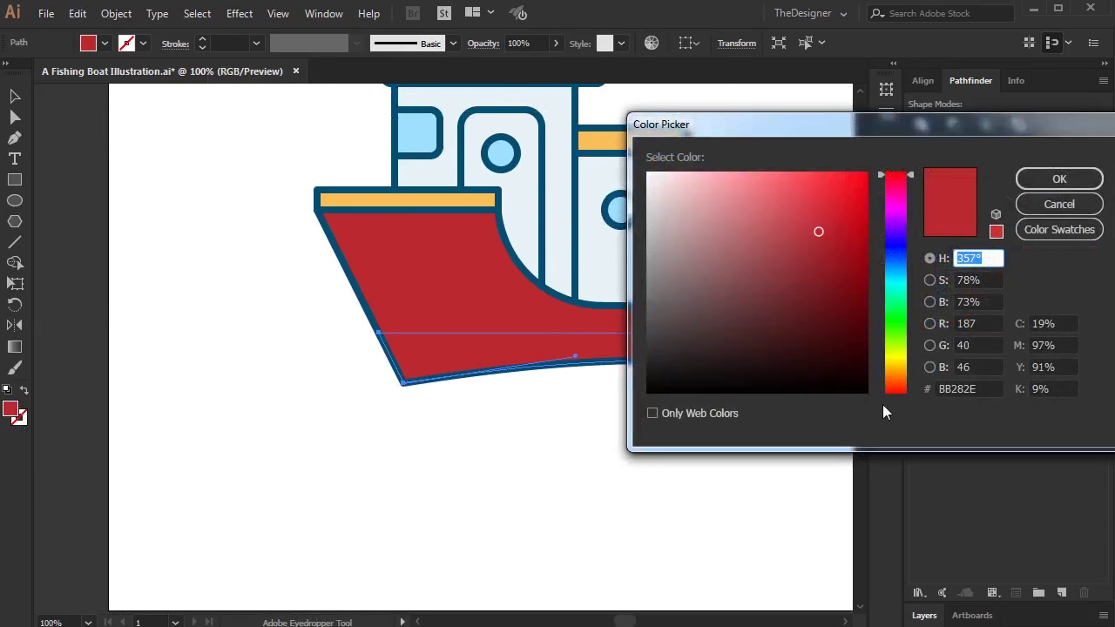
click(1059, 179)
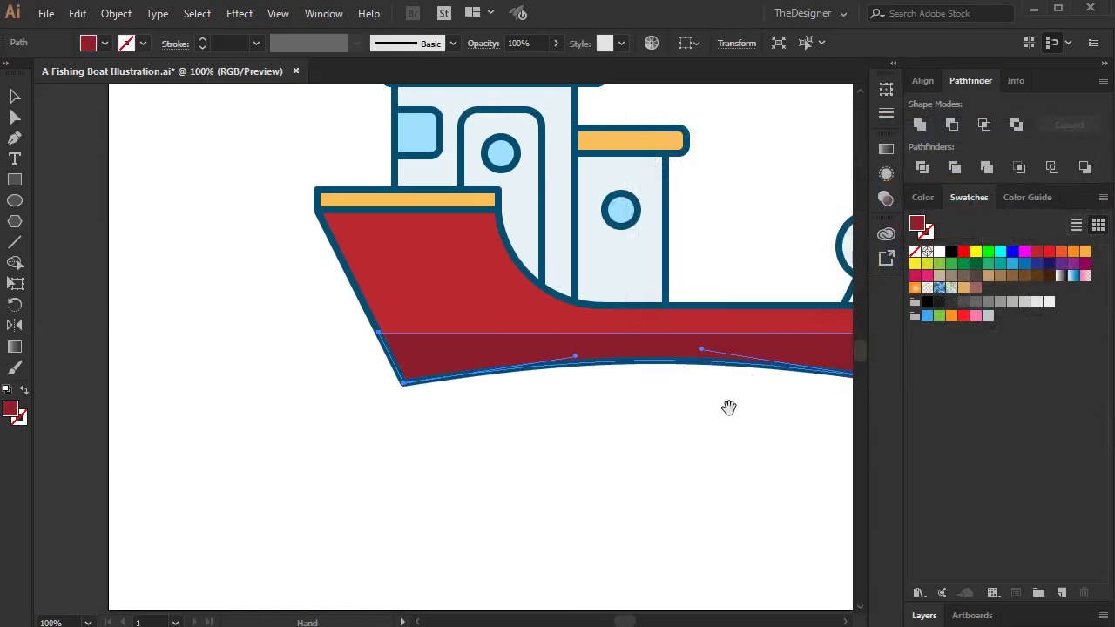
drag(732, 395, 529, 440)
key(v)
click(464, 493)
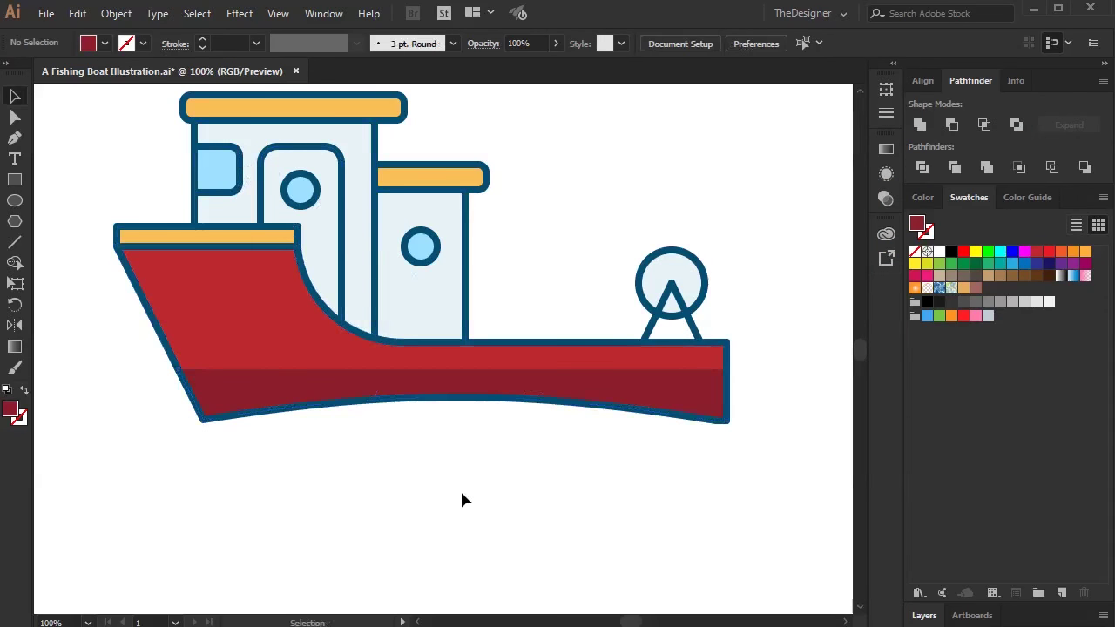
- Add anchor points on the red hull's curved edge and its slanted front edge
click(287, 324)
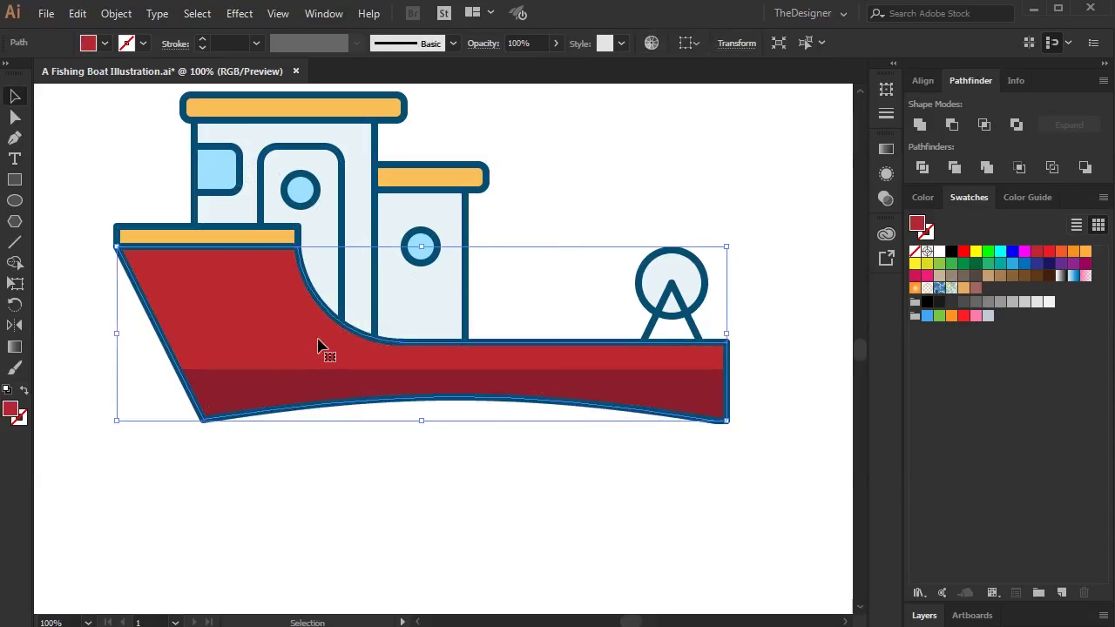
key(plus)
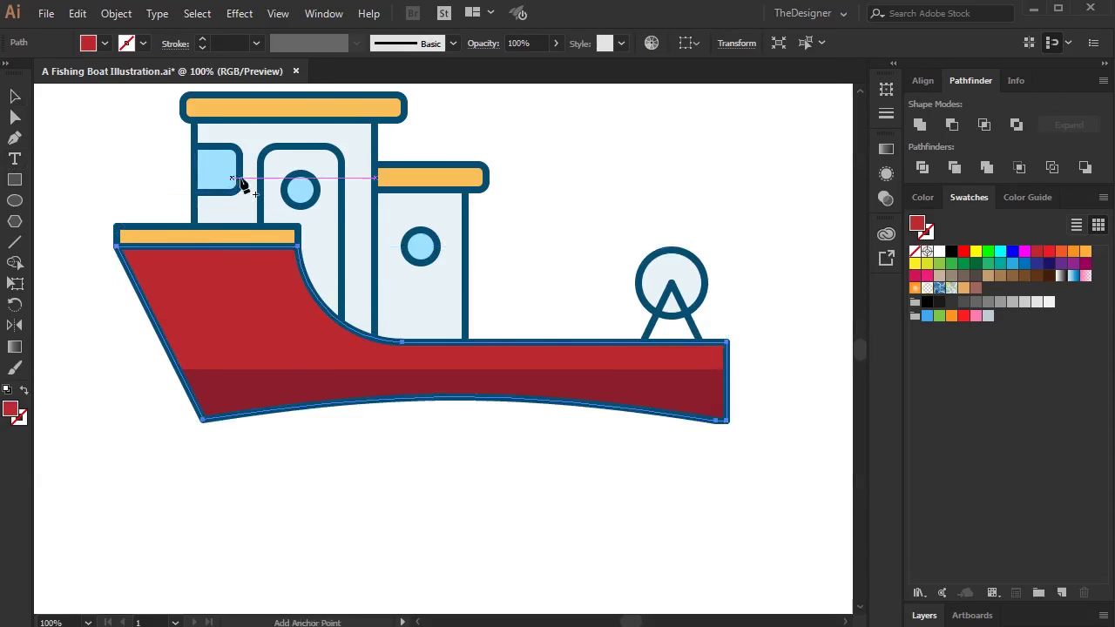
scroll(314, 324, up, 1)
click(325, 300)
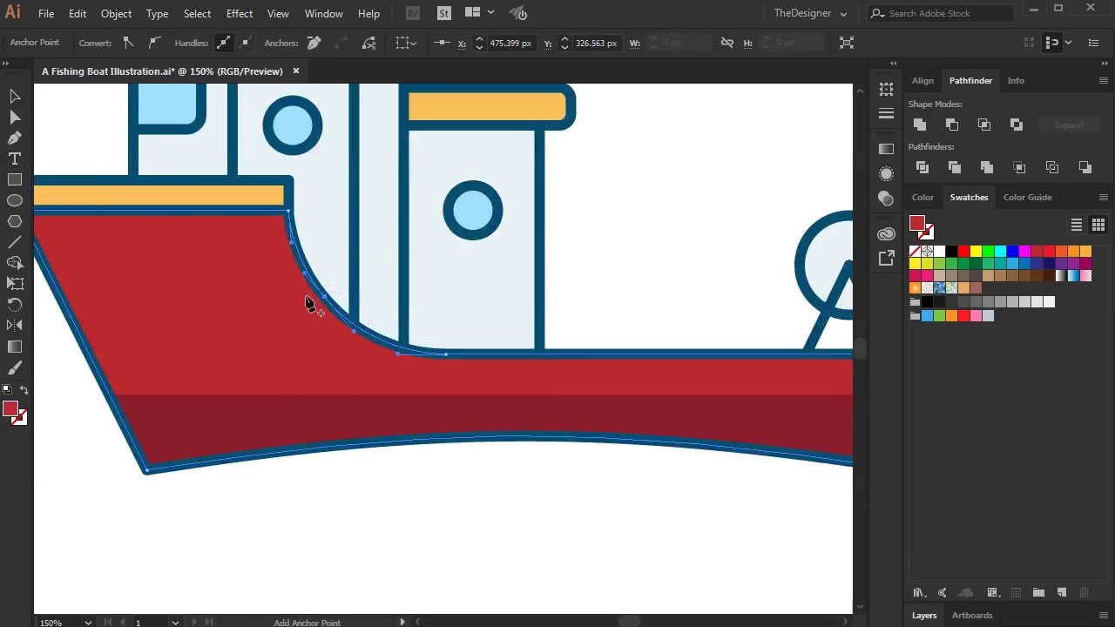
click(69, 318)
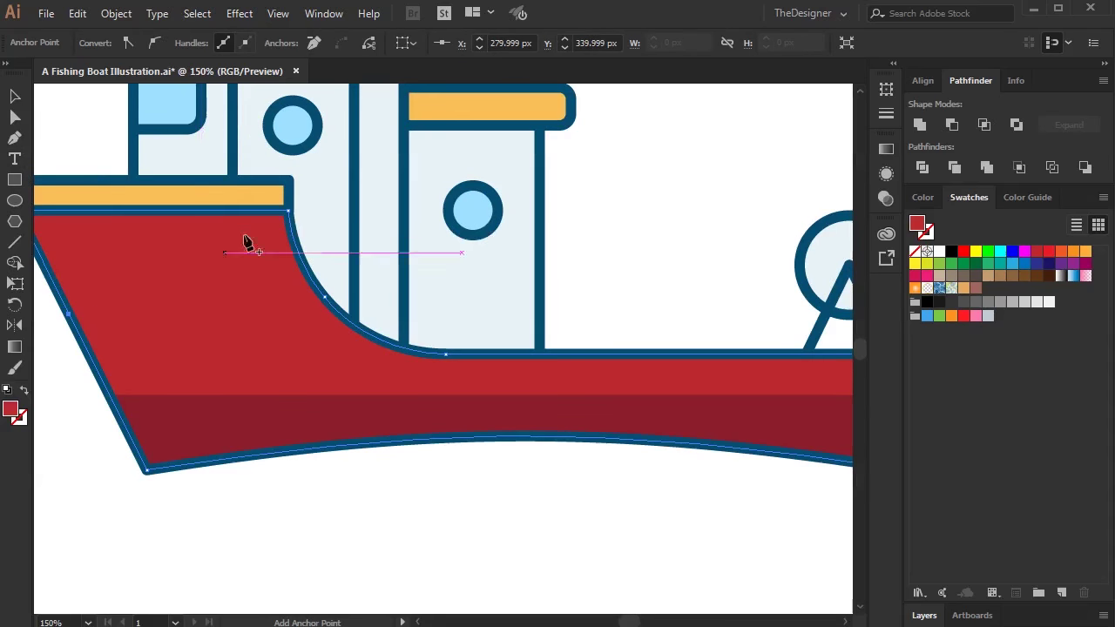
drag(289, 218, 133, 217)
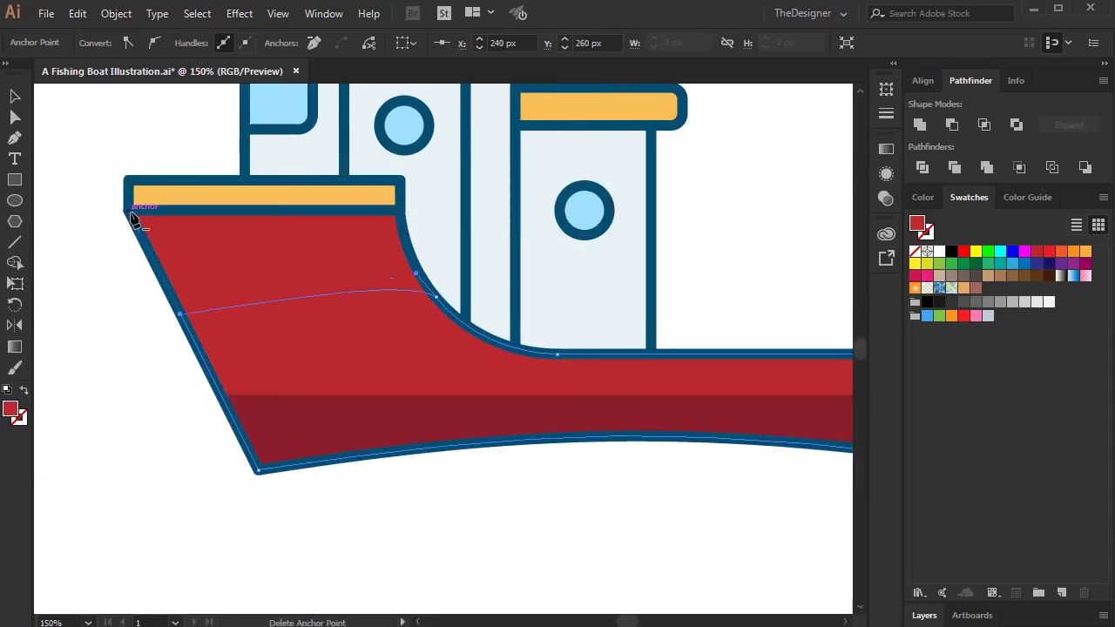
- Reshape the upper bow path so its bottom runs flat from the front edge to the cabin curve
click(13, 119)
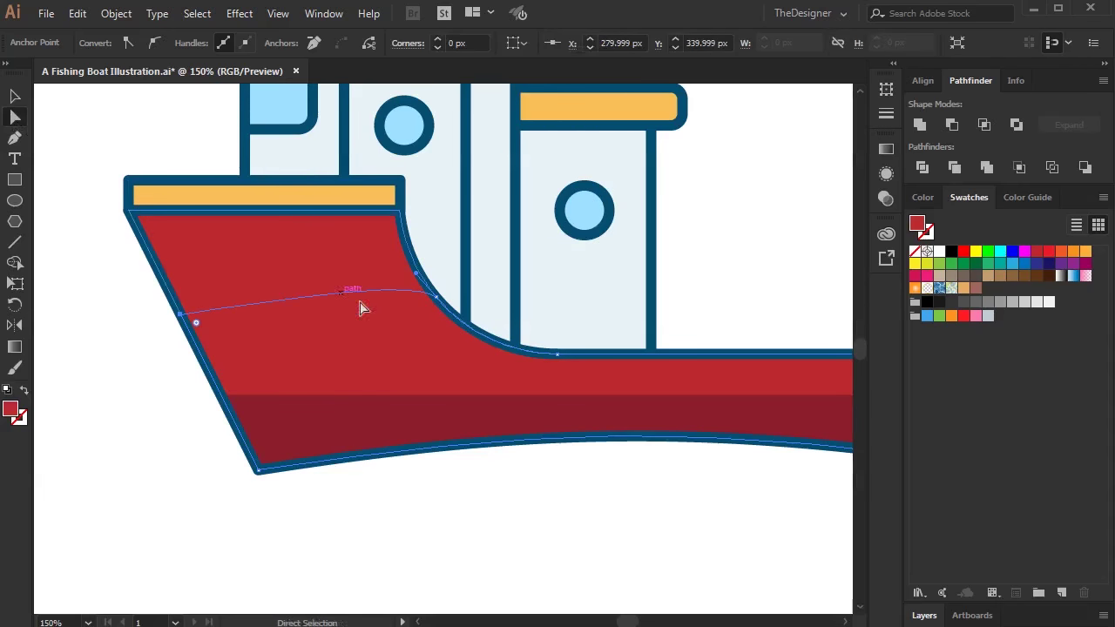
scroll(370, 301, up, 1)
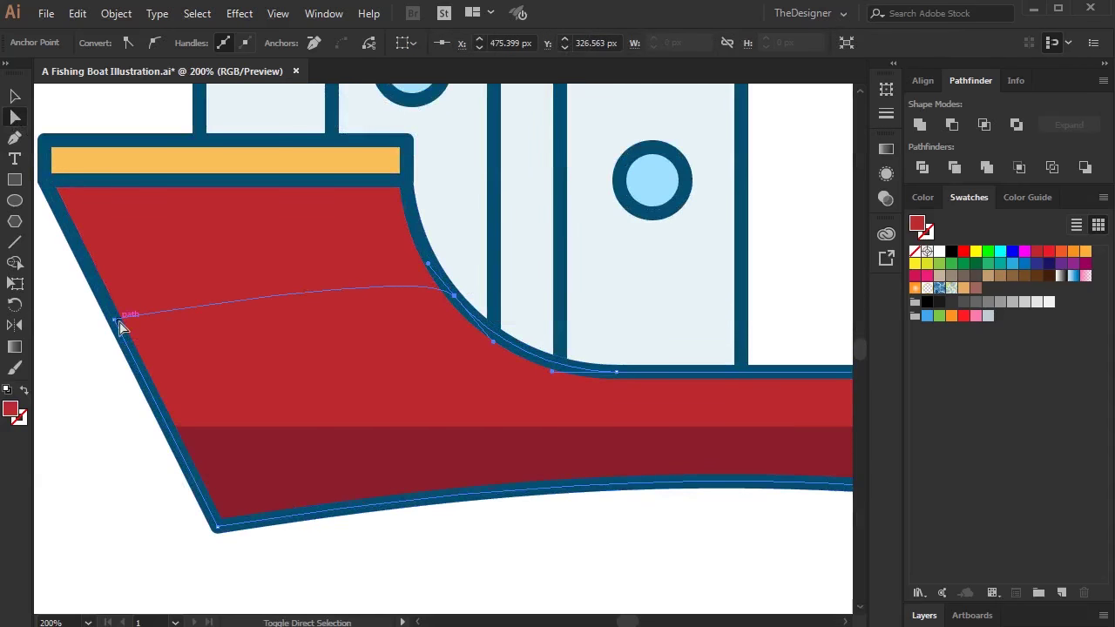
click(115, 320)
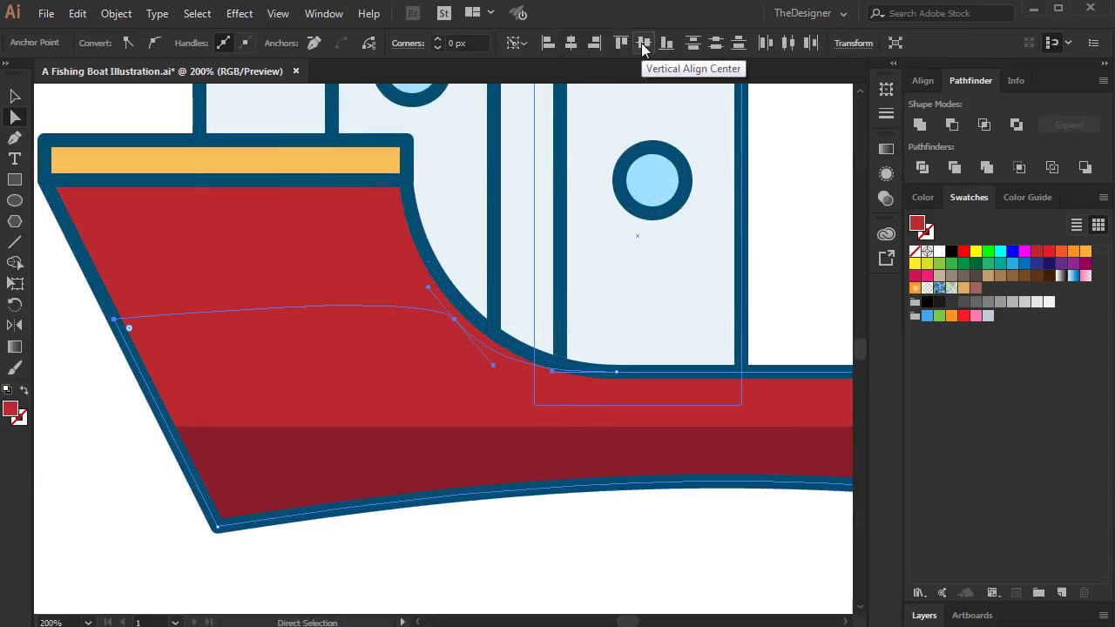
scroll(447, 326, up, 2)
drag(448, 325, 480, 305)
mouse_move(439, 240)
mouse_down()
mouse_move(256, 324)
mouse_move(224, 313)
mouse_up()
scroll(256, 326, left, 3)
scroll(218, 331, left, 2)
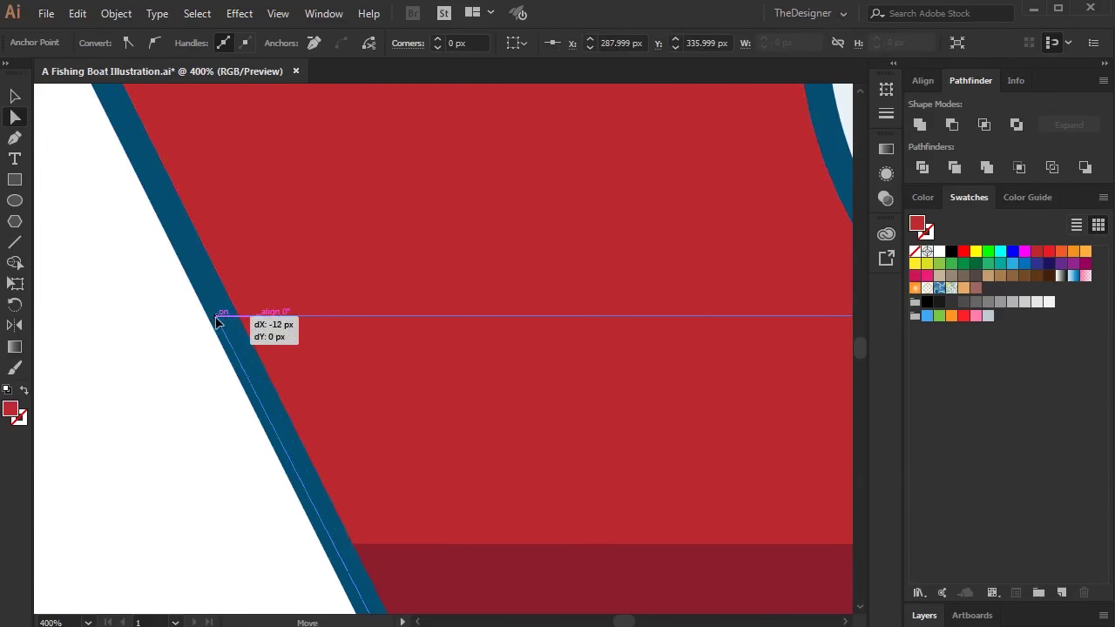
key(ctrl+1)
click(476, 440)
scroll(322, 325, up, 1)
alt+click(347, 389)
alt+scroll(346, 388, down, 1)
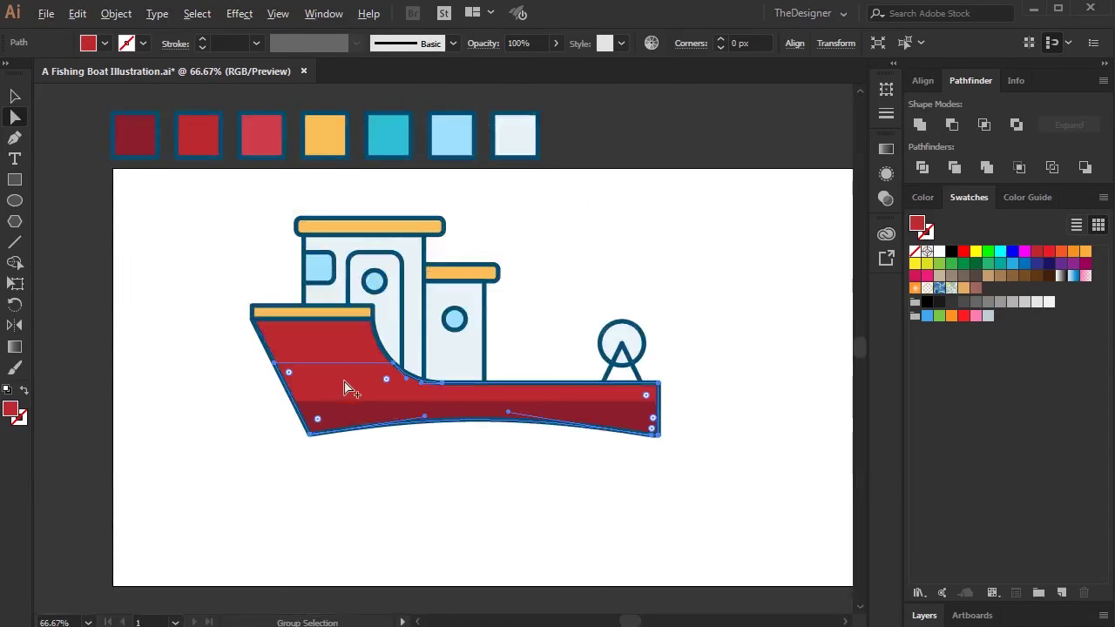
- Fill the upper bow section with the lighter red CE3D4B
double_click(8, 414)
click(1059, 204)
double_click(12, 411)
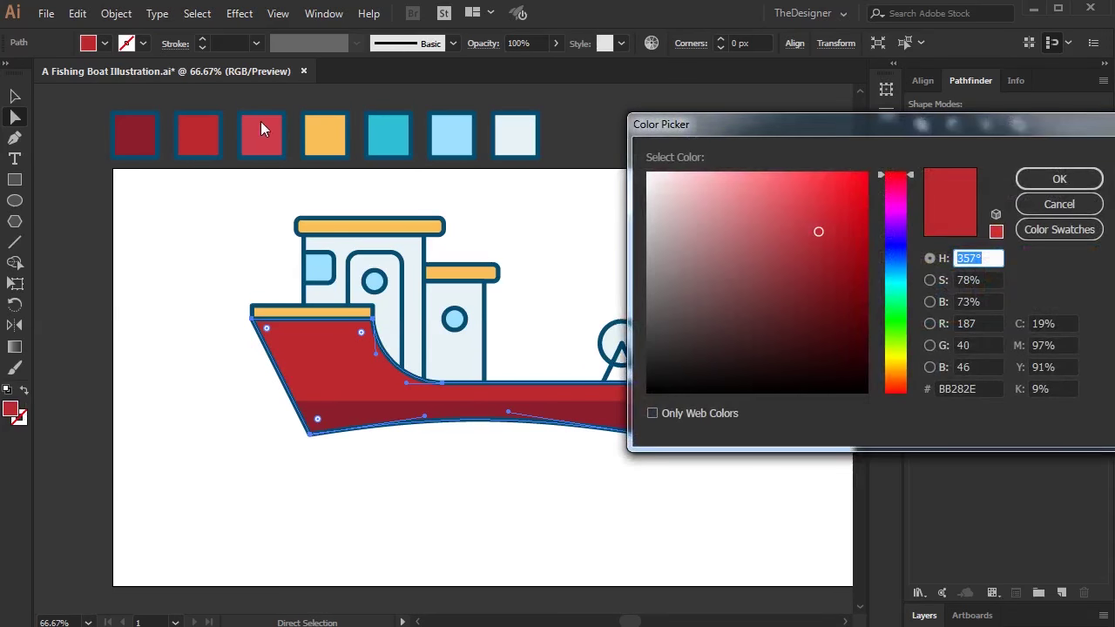
key(Tab)
key(Tab)
key(Tab)
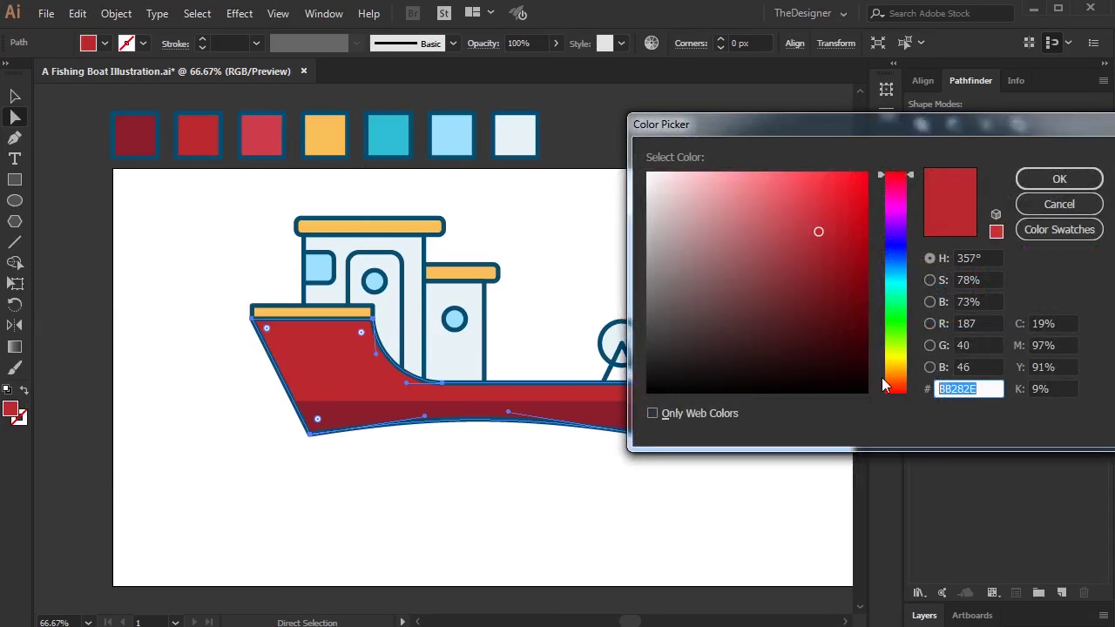
text(CE3D4B)
click(1059, 179)
click(679, 273)
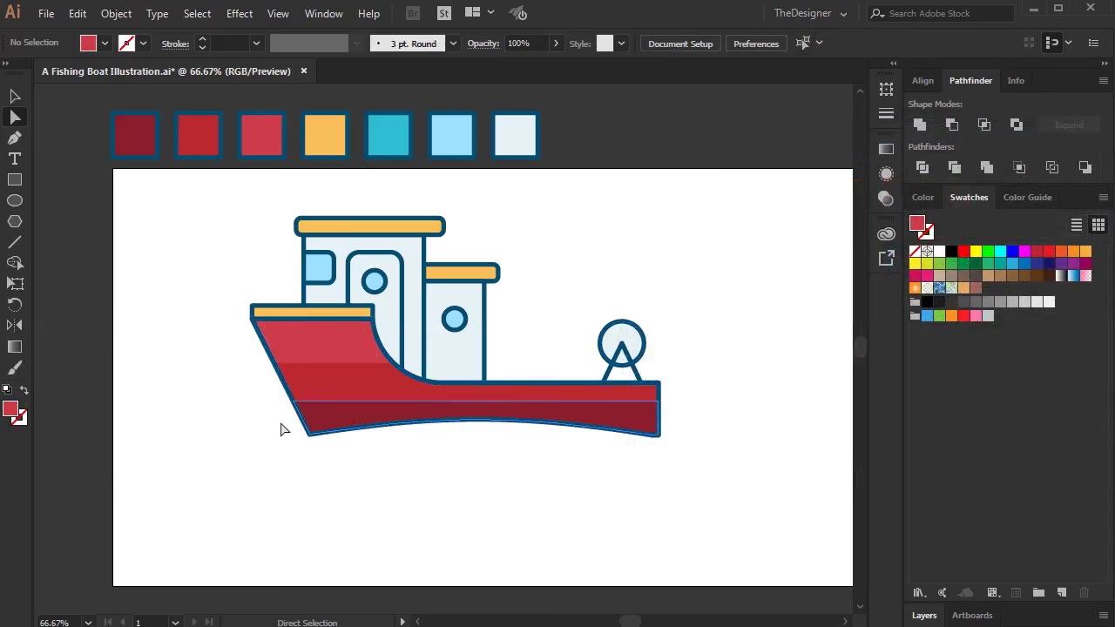
- Pan to show the whole boat and draw a horizontal line above the bottom hull band
scroll(331, 405, up, 2)
scroll(347, 364, down, 1)
scroll(393, 349, down, 1)
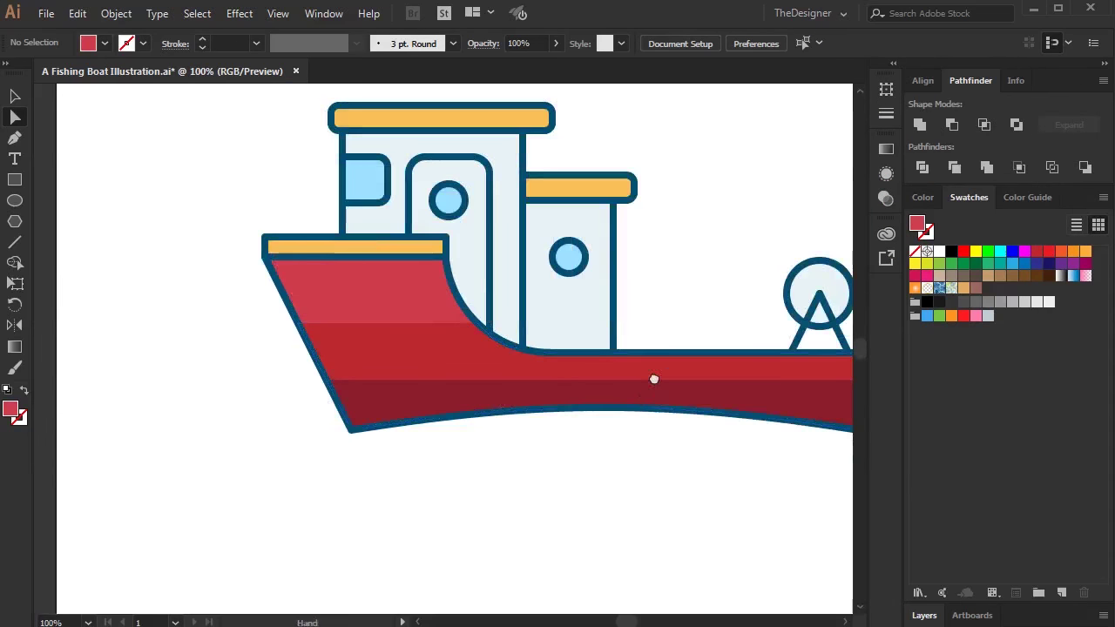
drag(670, 376, 446, 368)
click(477, 385)
drag(284, 370, 486, 353)
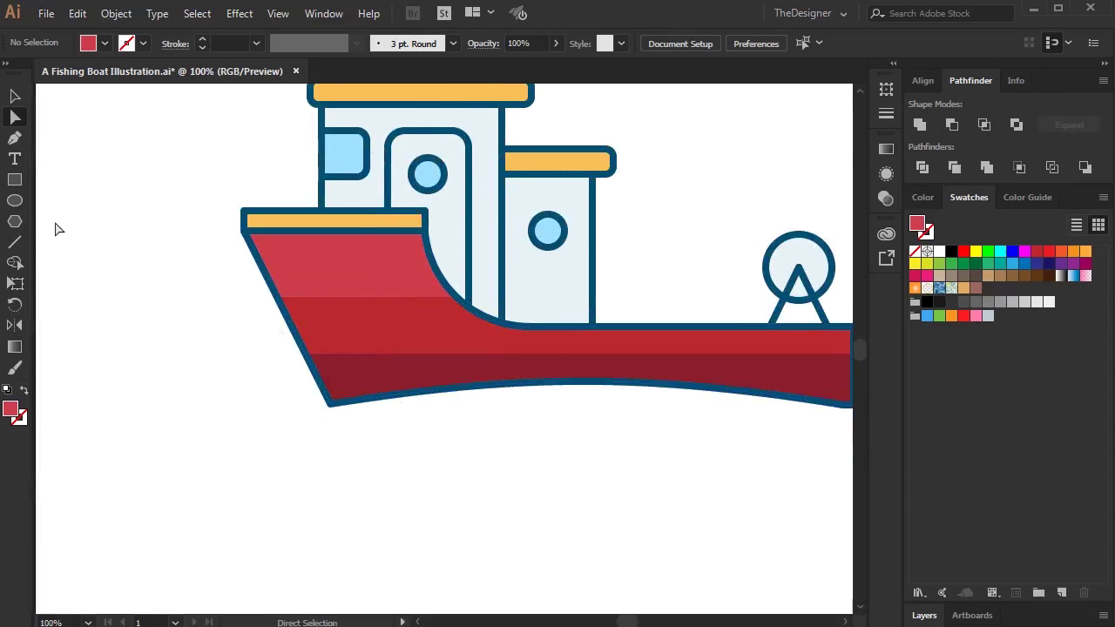
drag(307, 352, 852, 353)
drag(152, 320, 704, 322)
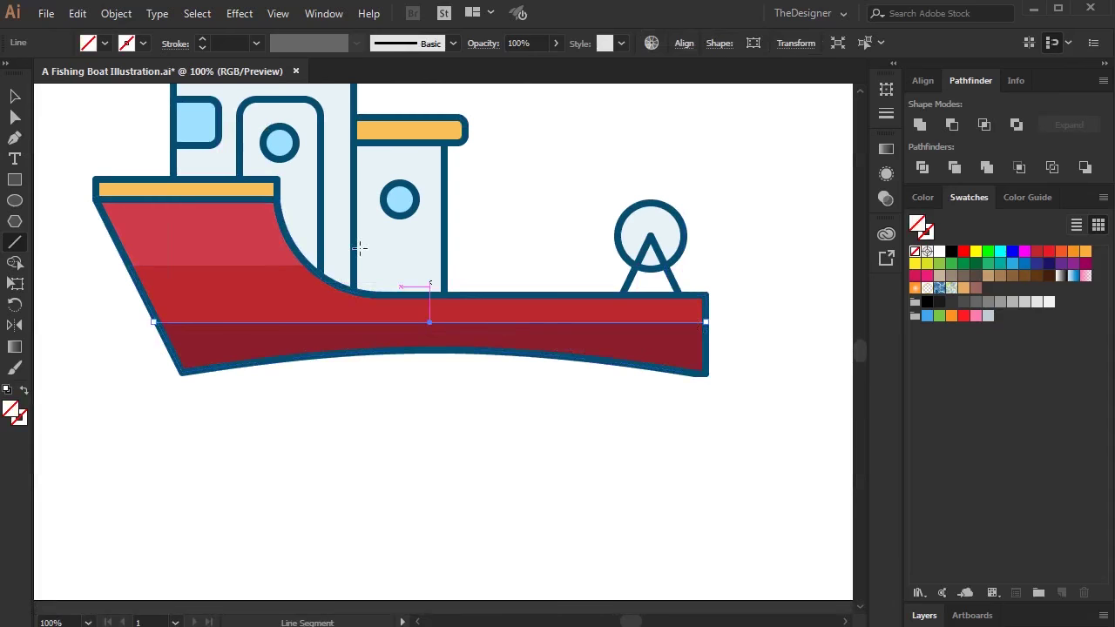
- Give the hull divider line a dark blue stroke at 4 px weight
click(202, 39)
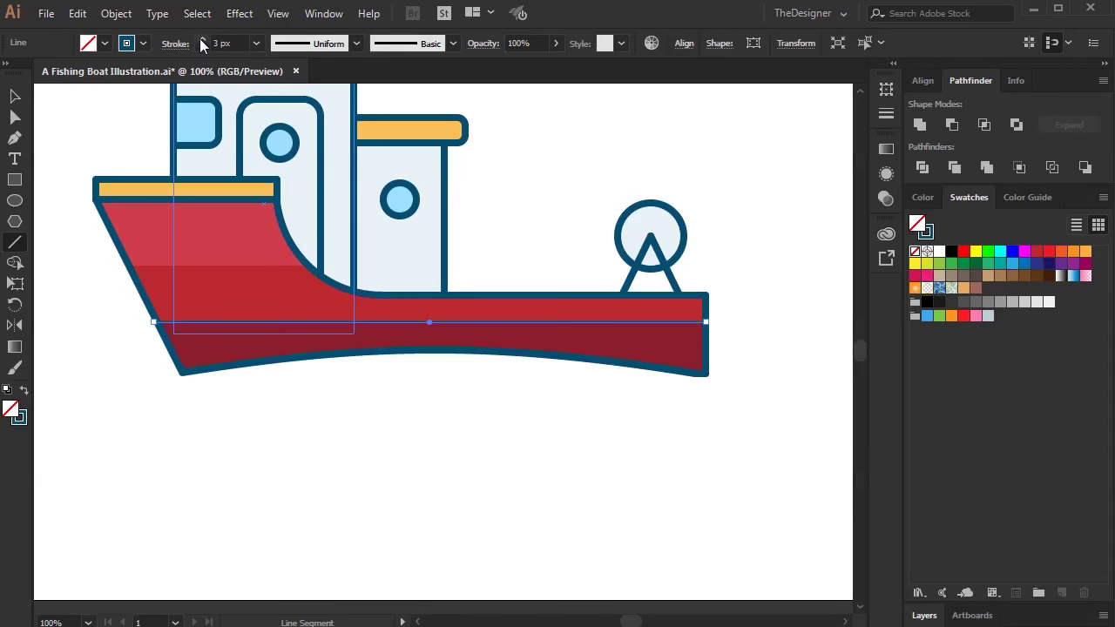
key(v)
click(441, 408)
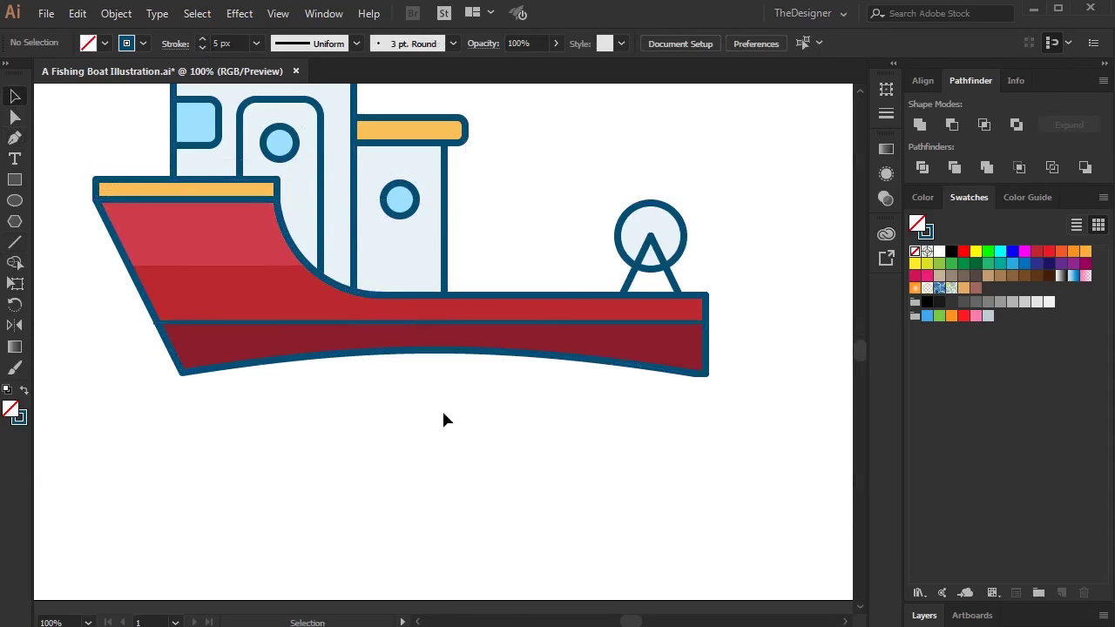
click(267, 323)
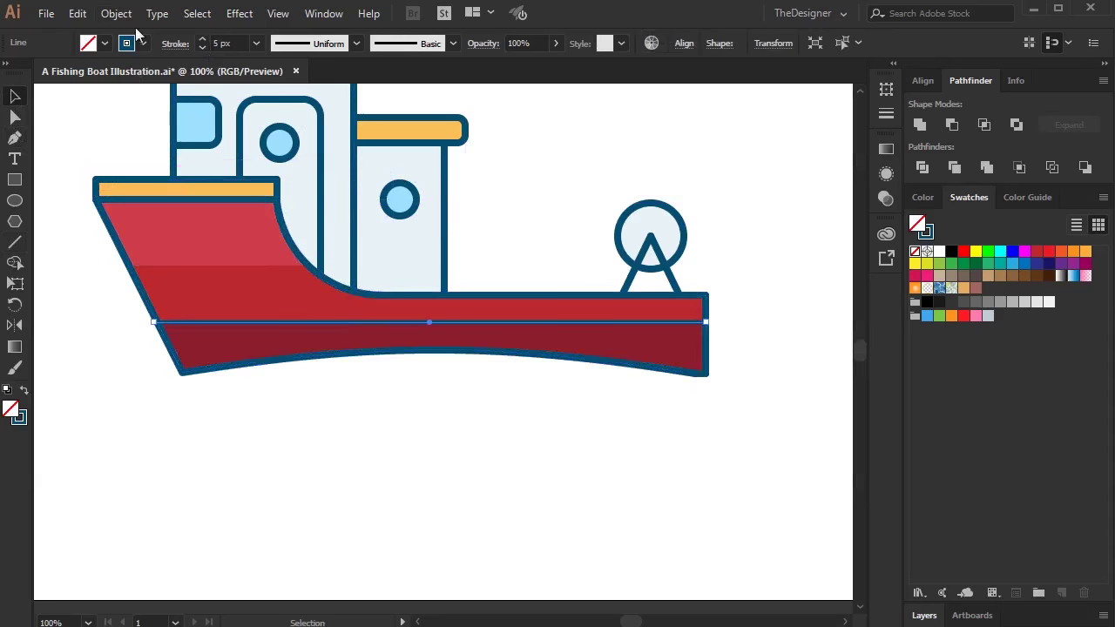
click(174, 43)
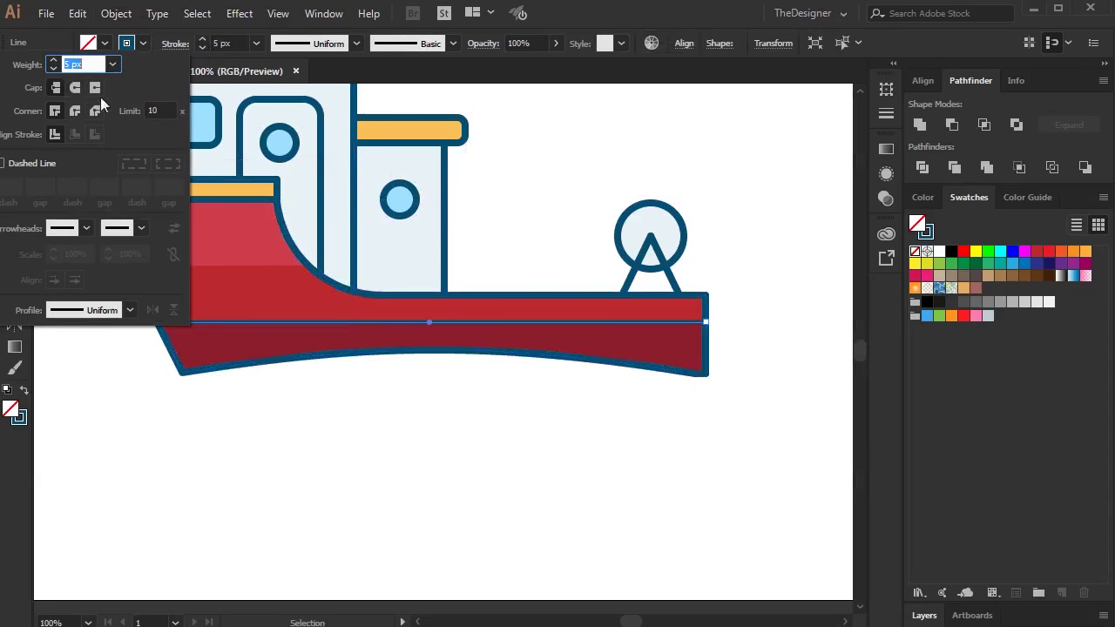
click(203, 47)
click(540, 246)
- Adjust the hull divider's left endpoint with Direct Selection
key(space)
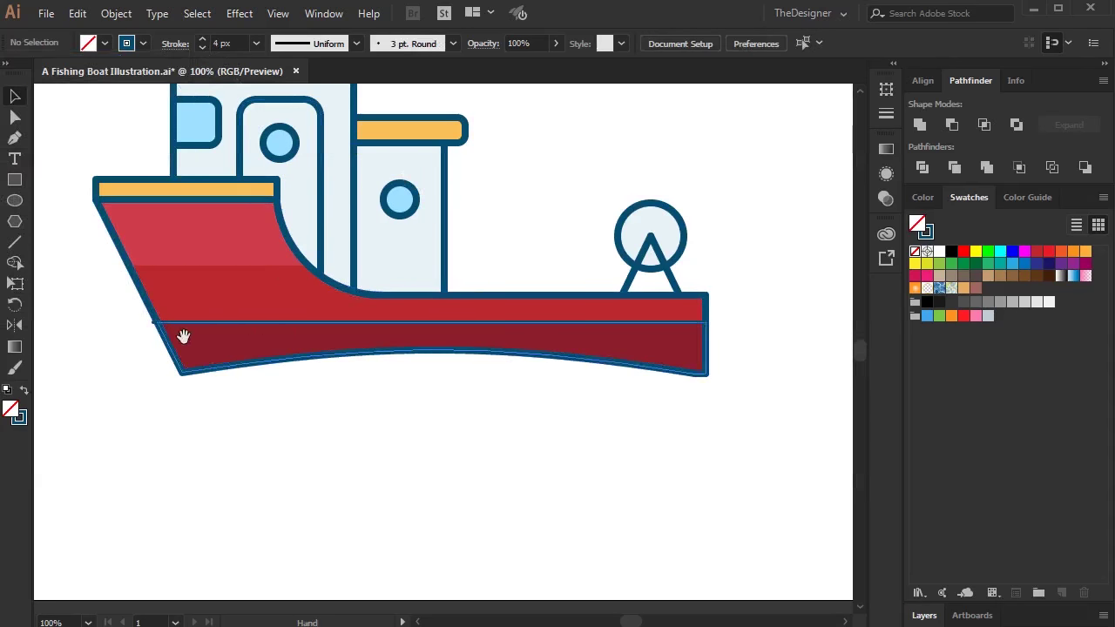
drag(183, 336, 383, 322)
scroll(311, 290, up, 4)
key(a)
click(295, 280)
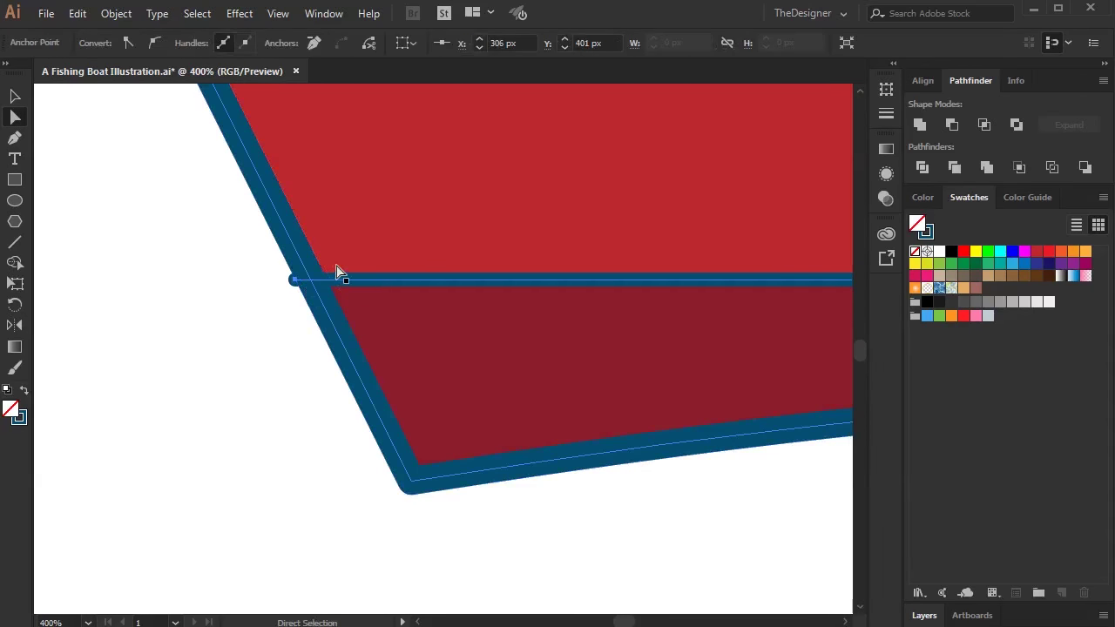
scroll(555, 291, down, 5)
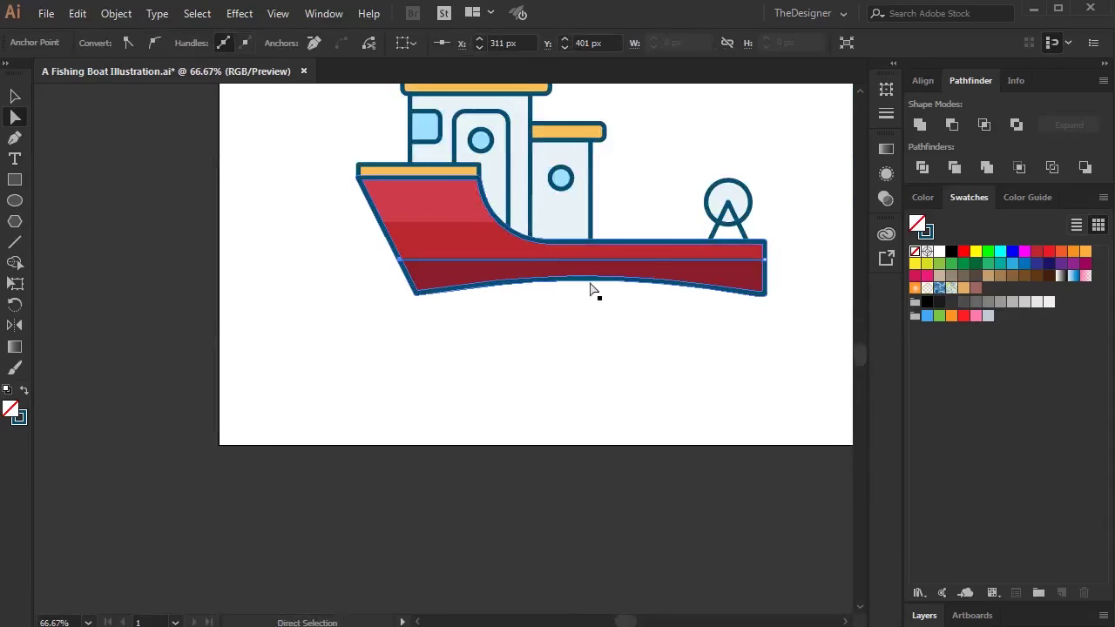
scroll(610, 287, right, 3)
scroll(625, 281, up, 5)
click(601, 271)
scroll(602, 274, down, 1)
scroll(403, 278, down, 3)
scroll(410, 270, up, 2)
drag(372, 248, 382, 341)
- Draw a second divider across the bow between its top and middle bands
key(backslash)
drag(113, 284, 468, 282)
click(15, 95)
click(131, 360)
scroll(445, 418, down, 2)
scroll(445, 418, down, 1)
scroll(384, 366, up, 1)
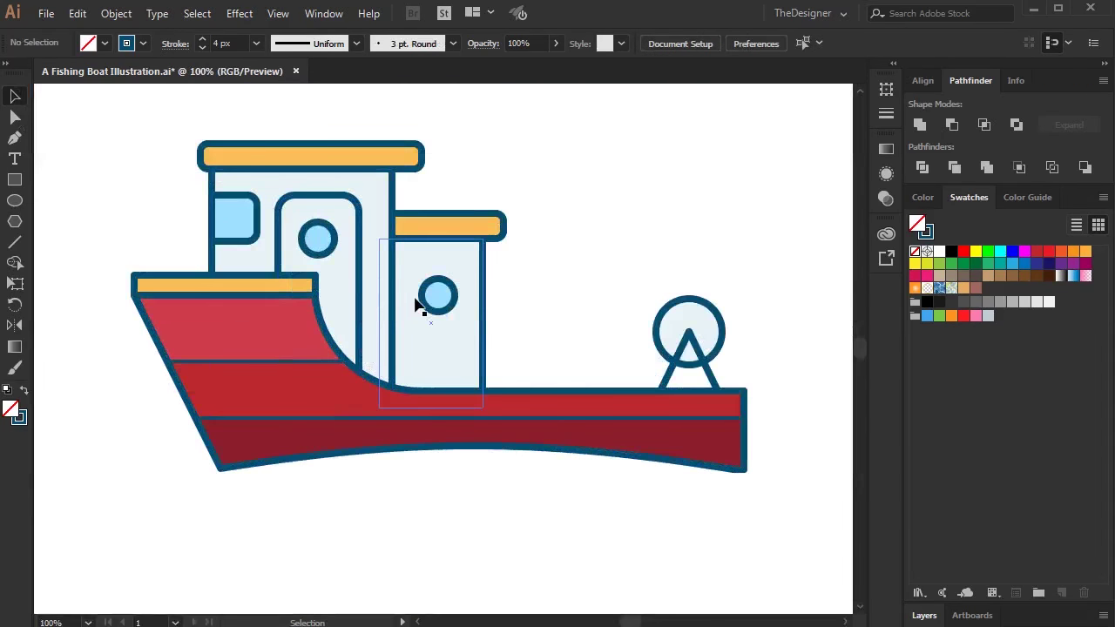
drag(437, 300, 353, 398)
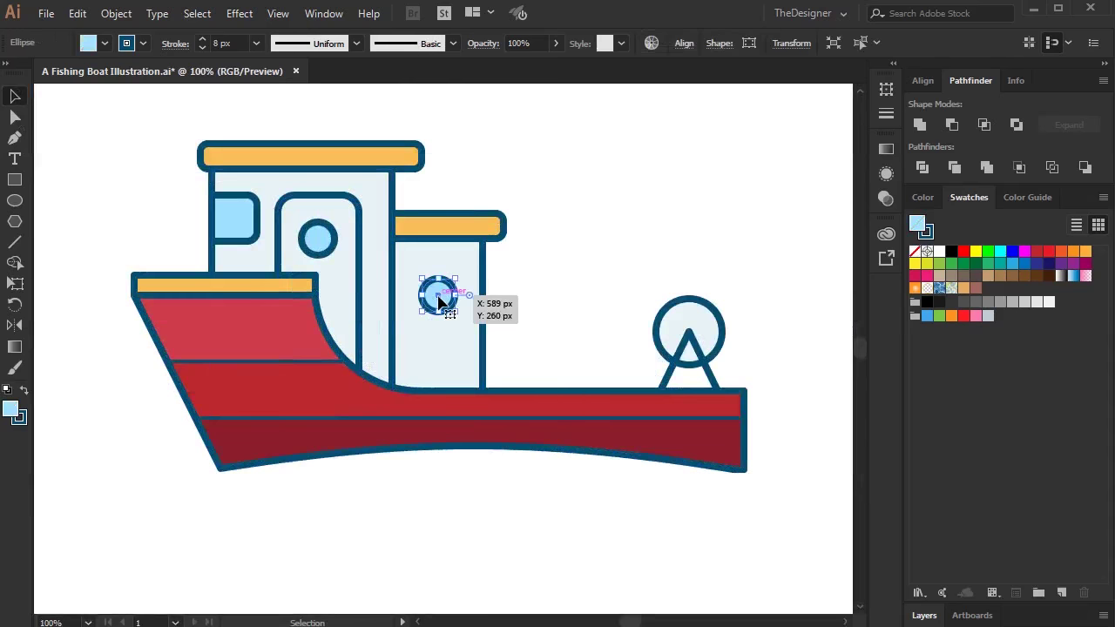
- Place the porthole copy on the lower hull in front, with the pale cabin fill
mouse_move(353, 398)
mouse_down()
mouse_move(262, 422)
mouse_move(272, 426)
mouse_up()
right_click(261, 420)
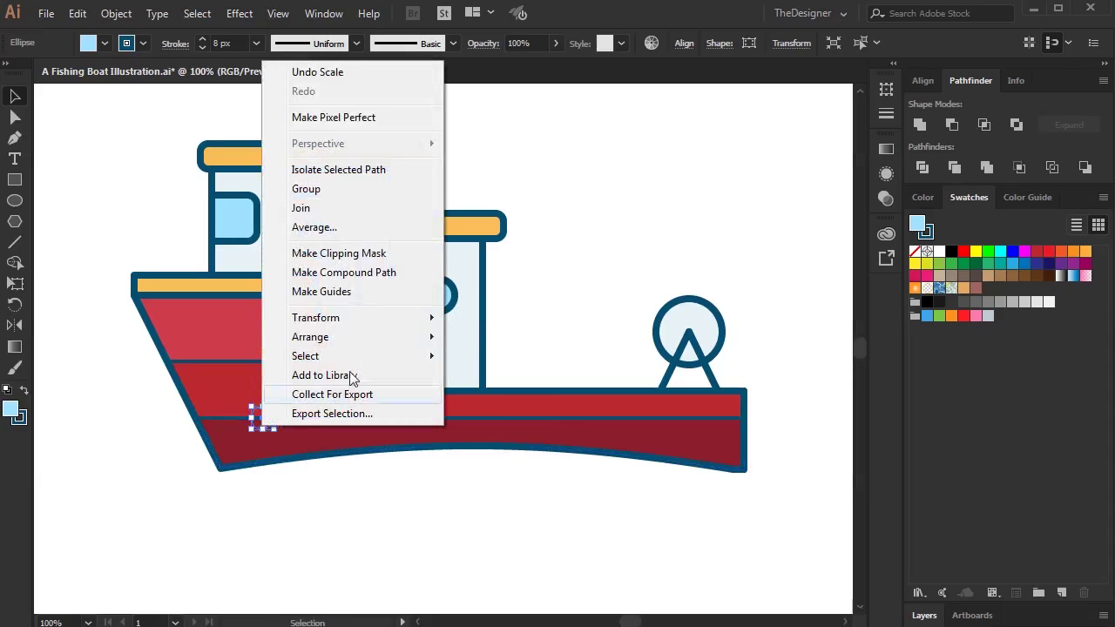
mouse_move(310, 337)
click(461, 340)
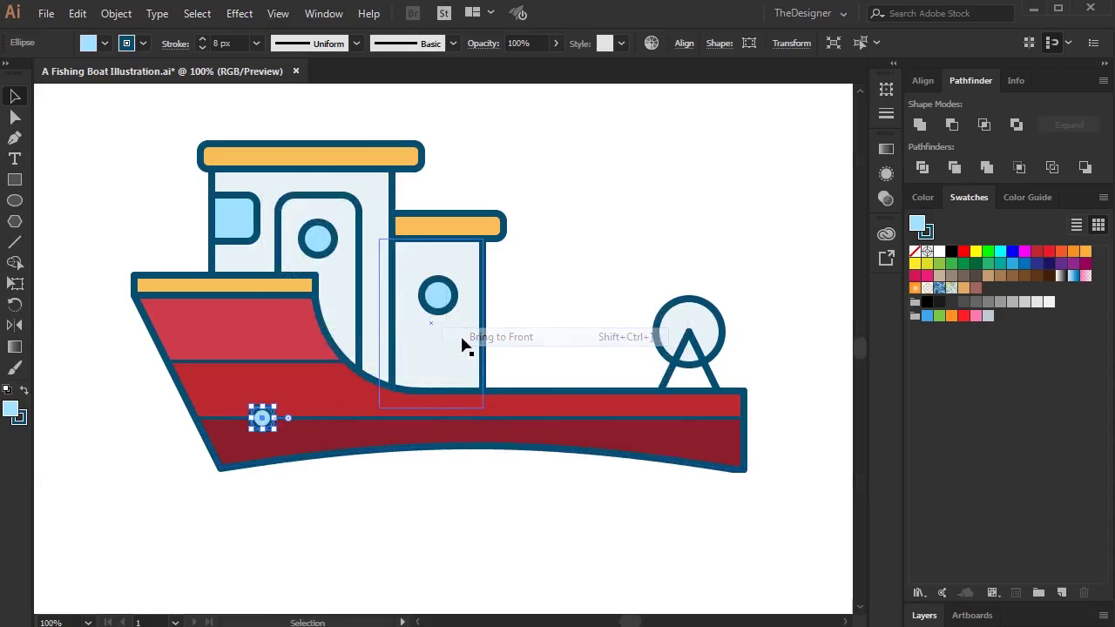
key(i)
click(473, 357)
click(9, 104)
- Copy the porthole along the hull and distribute the six portholes evenly
click(70, 192)
drag(261, 418, 679, 419)
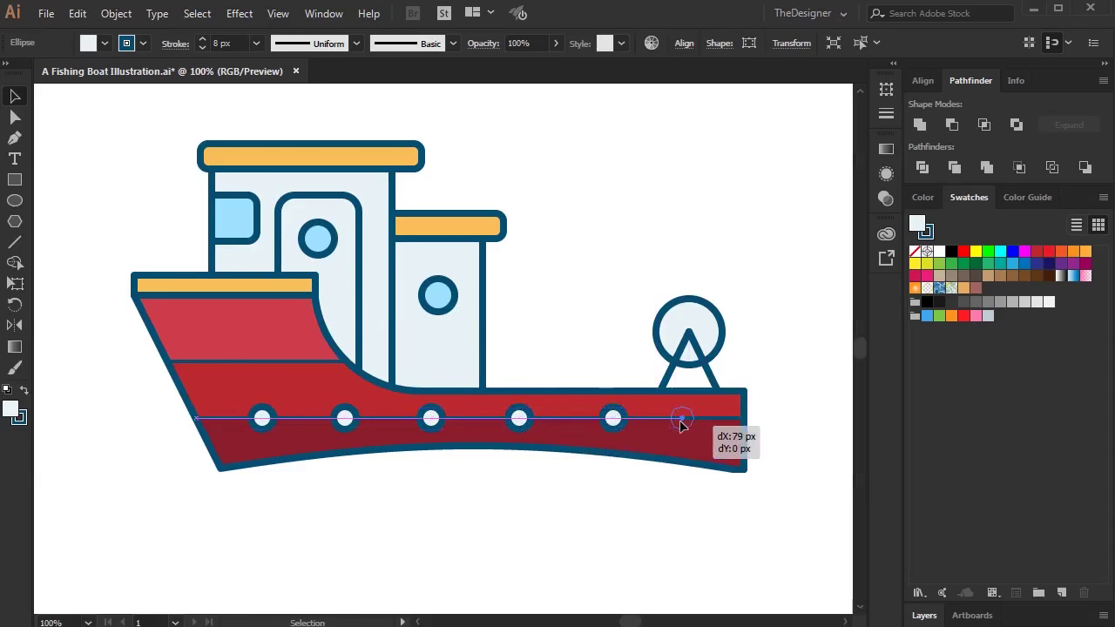
shift+click(613, 419)
shift+click(432, 419)
shift+click(345, 419)
shift+click(263, 419)
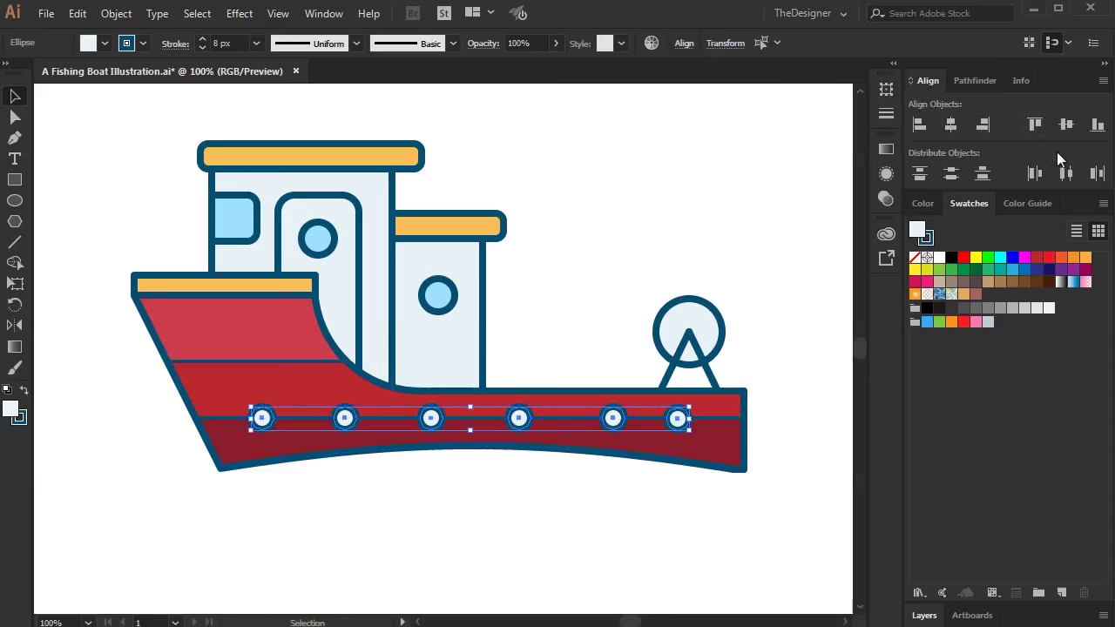
click(1065, 172)
key(Right)
key(Right)
key(Right)
key(Right)
key(Right)
key(Right)
key(Right)
key(Right)
key(Right)
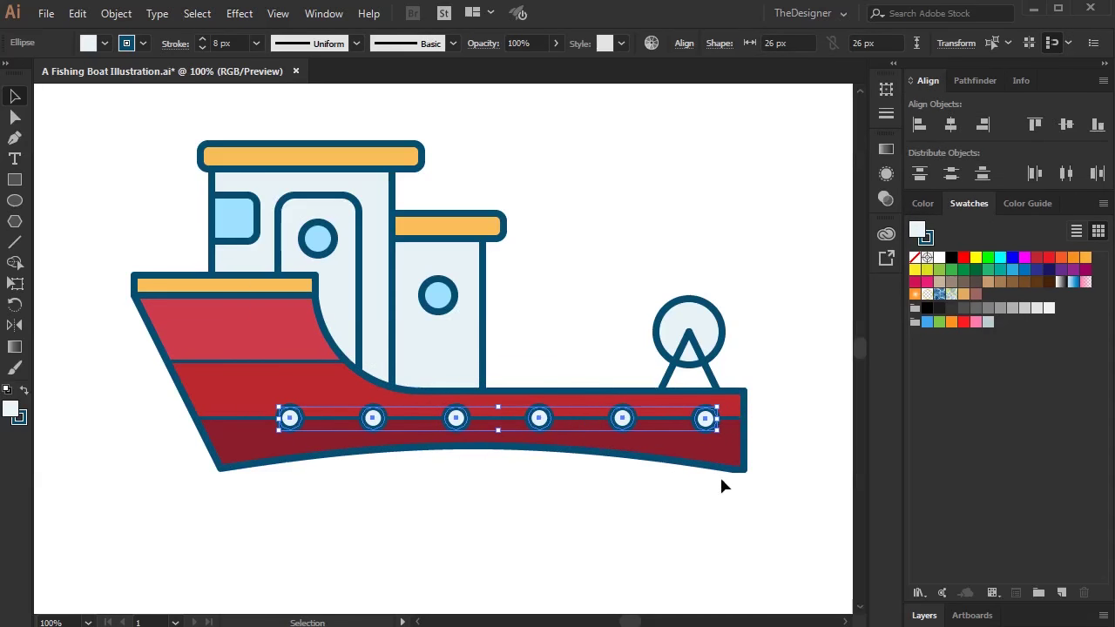
click(808, 383)
- Copy the middle cabin's round window onto the bow's red band and bring it to front
click(438, 297)
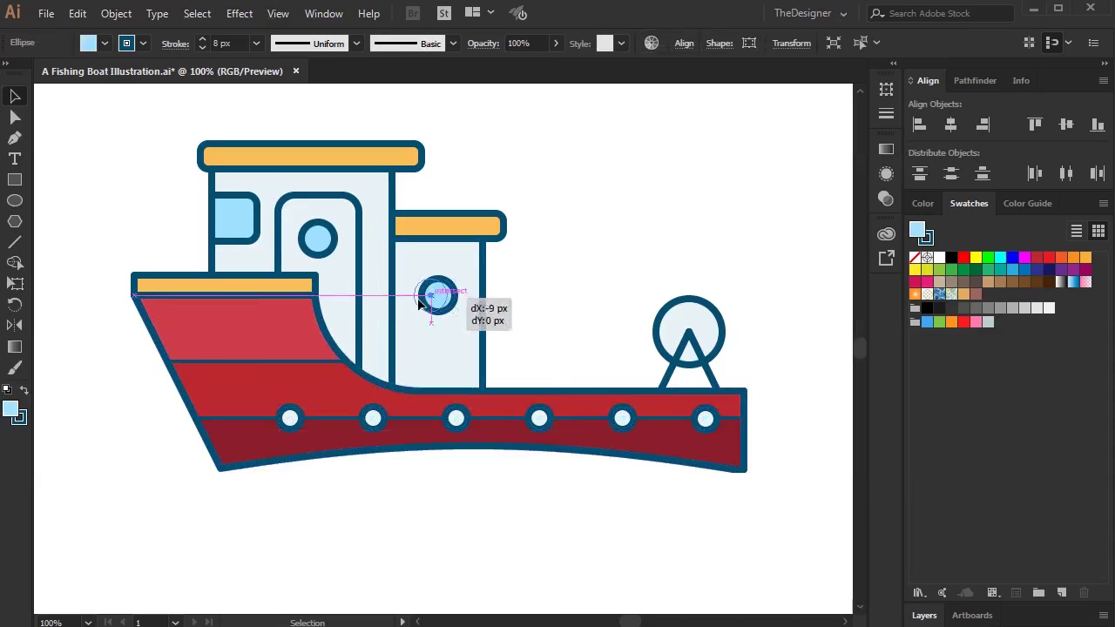
drag(438, 297, 218, 363)
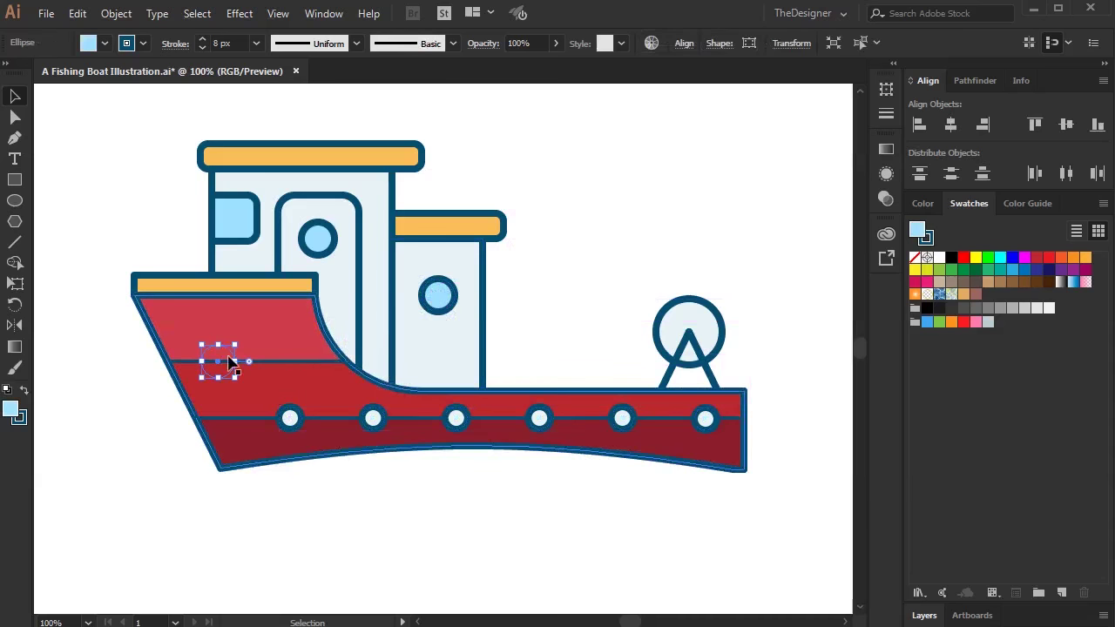
right_click(221, 273)
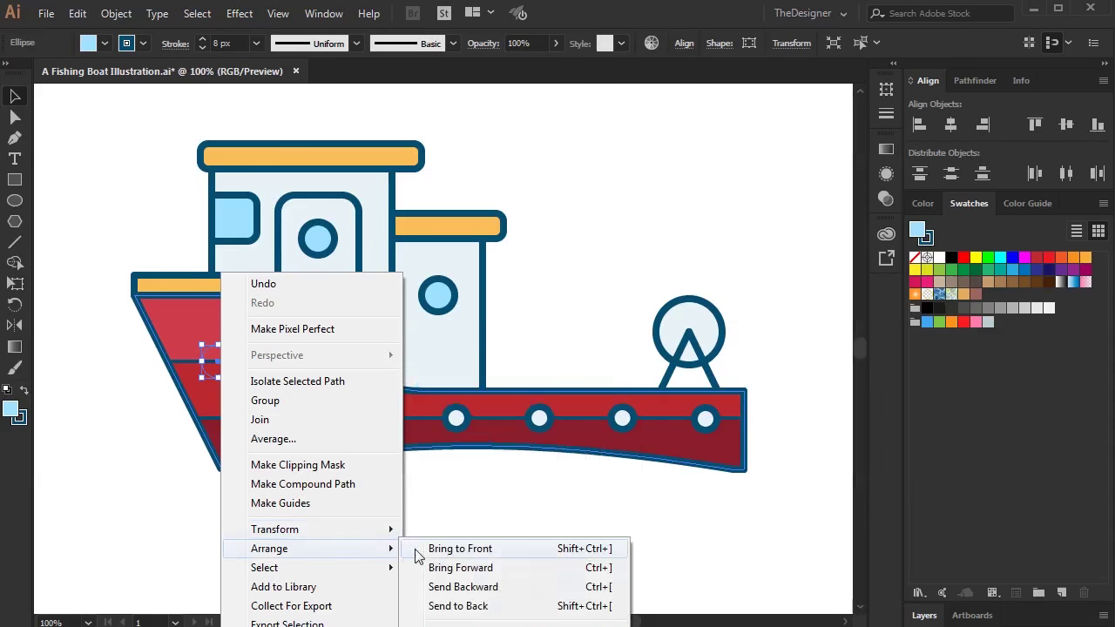
mouse_move(269, 548)
click(453, 475)
click(591, 278)
- Zoom out and move the whole boat down and to the right
key(ctrl+minus)
key(ctrl+minus)
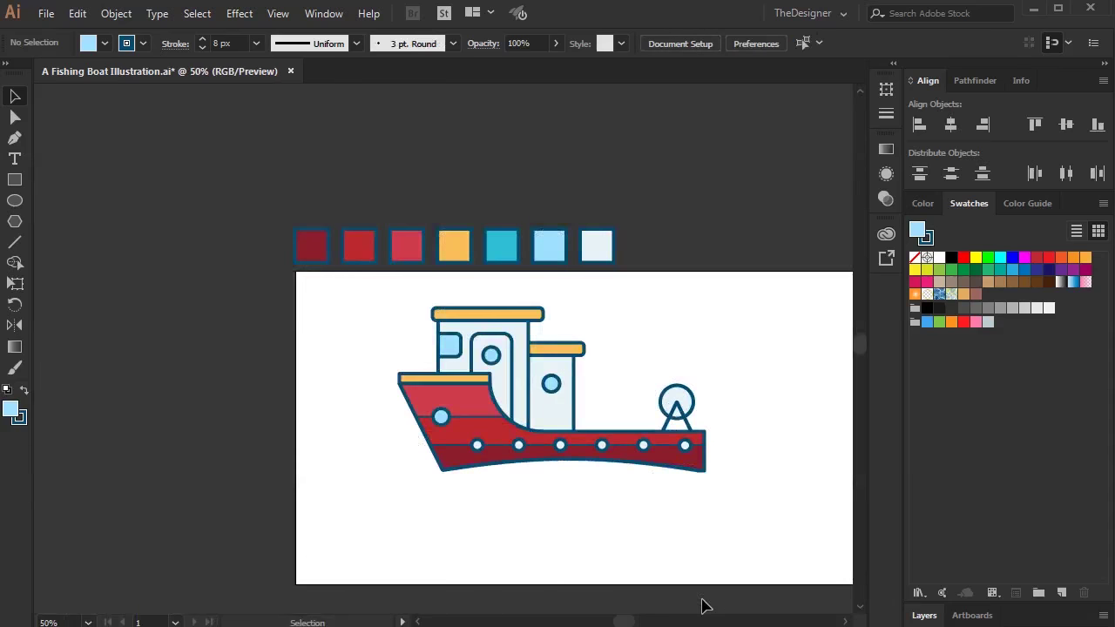
key(ctrl+minus)
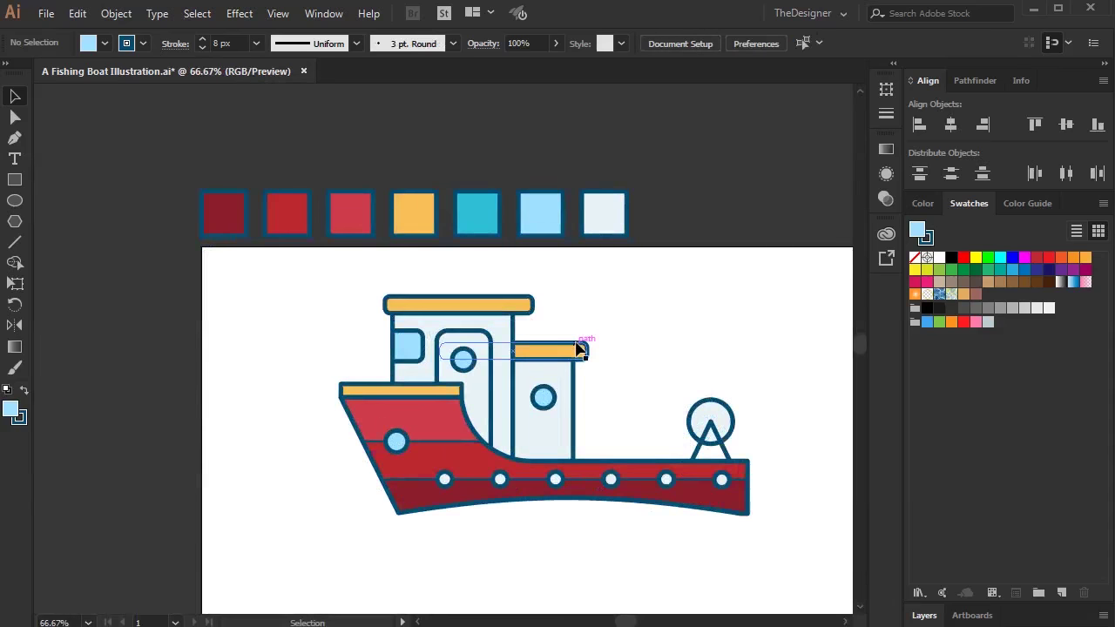
drag(713, 478, 449, 338)
drag(565, 388, 584, 423)
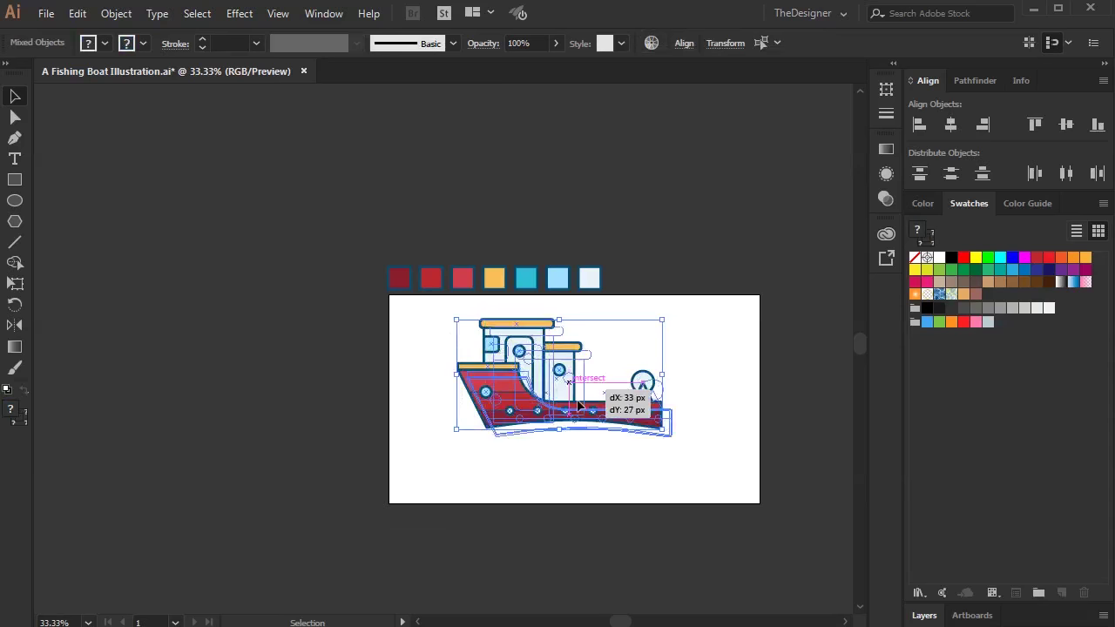
click(728, 407)
scroll(538, 328, up, 1)
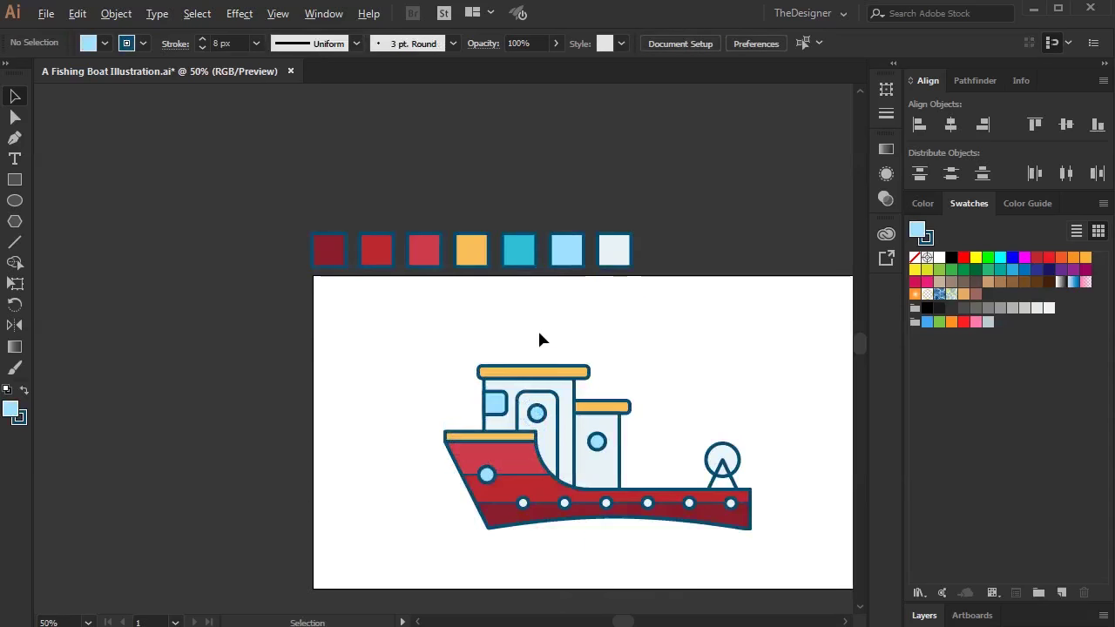
scroll(535, 328, up, 1)
- Draw a three-sided polygon triangle above the boat
click(15, 221)
mouse_move(291, 315)
mouse_down()
mouse_move(363, 356)
mouse_move(256, 343)
mouse_move(266, 356)
mouse_up()
key(Down)
key(Down)
key(Down)
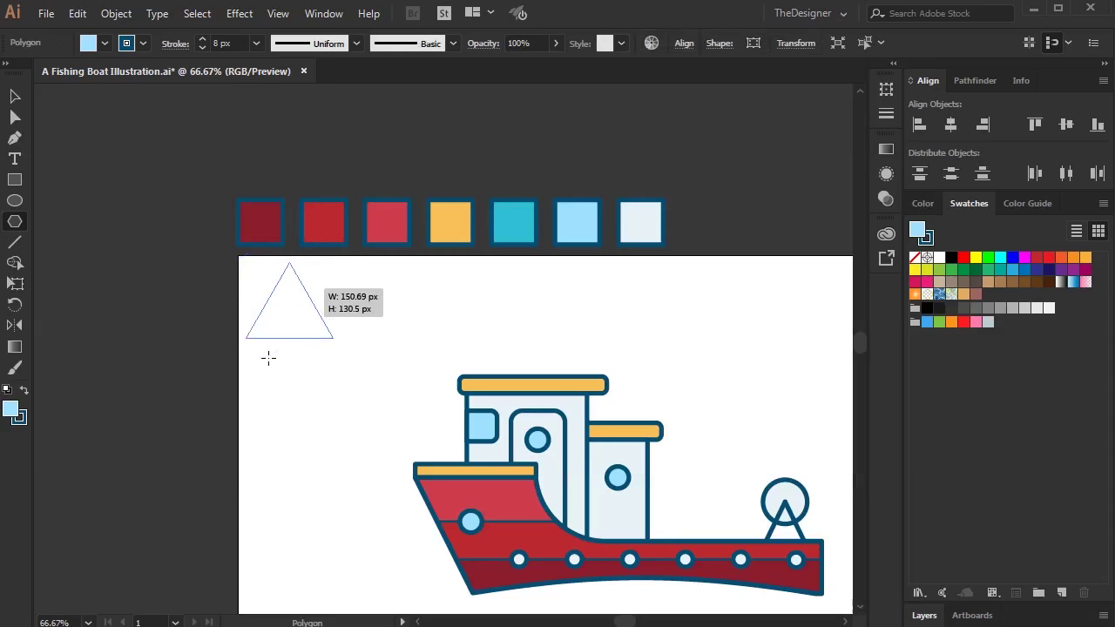
- Rotate the triangle to point right and perspective-distort it into a narrow pennant
drag(339, 340, 257, 367)
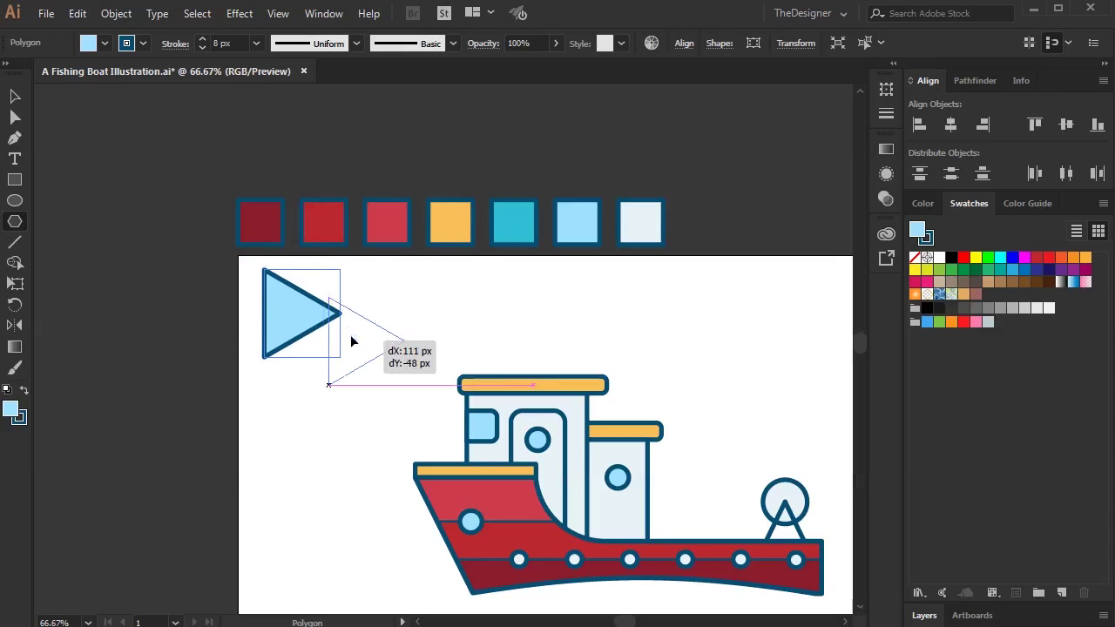
key(ctrl+plus)
key(ctrl+plus)
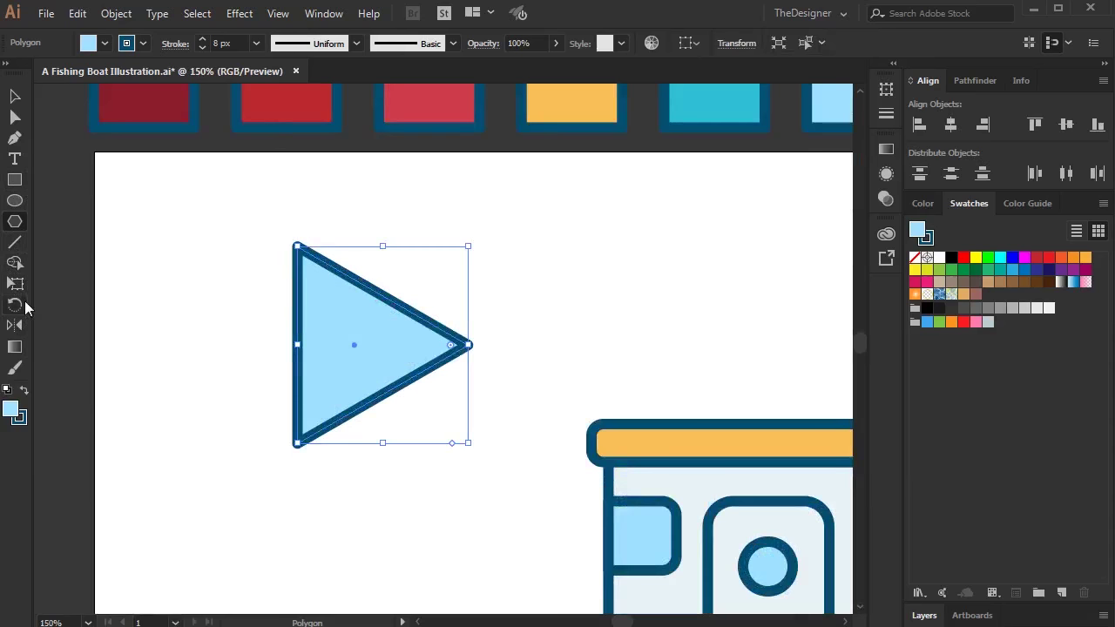
click(16, 284)
click(94, 217)
drag(297, 247, 300, 312)
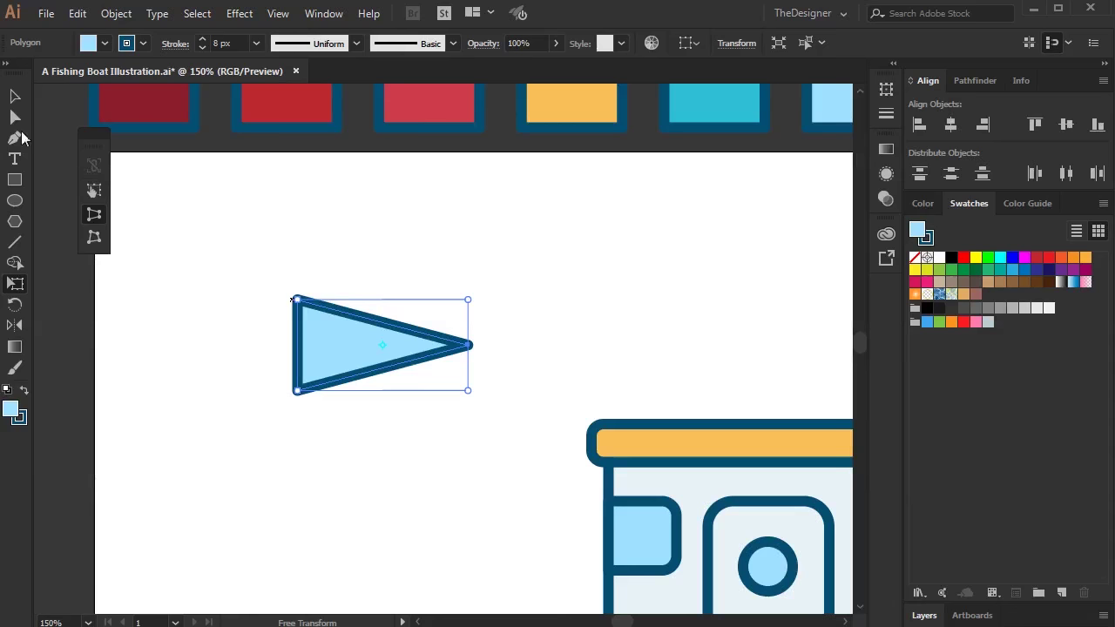
- Fill the pennant red, shrink it, and place it above the top cabin
key(i)
click(288, 98)
key(v)
scroll(229, 331, down, 2)
scroll(229, 330, down, 1)
mouse_move(312, 354)
mouse_down()
mouse_move(292, 346)
mouse_move(439, 309)
mouse_up()
scroll(410, 317, up, 2)
click(488, 344)
click(341, 345)
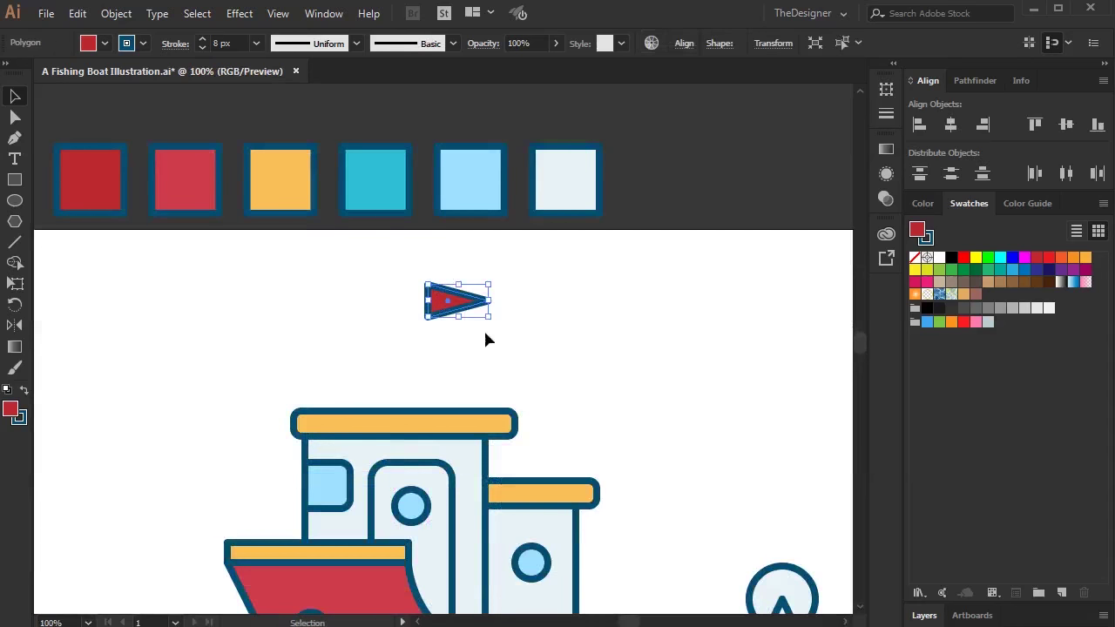
click(14, 242)
scroll(409, 318, up, 1)
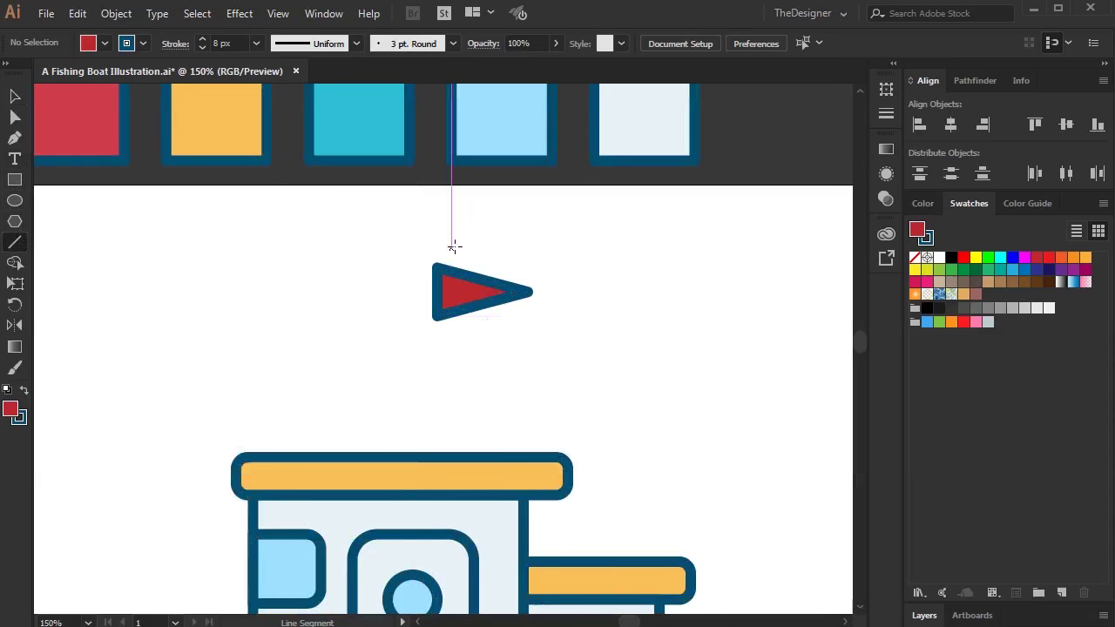
- Draw the flag pole down to the cabin roof and lower the flag and pole top
drag(437, 253, 433, 459)
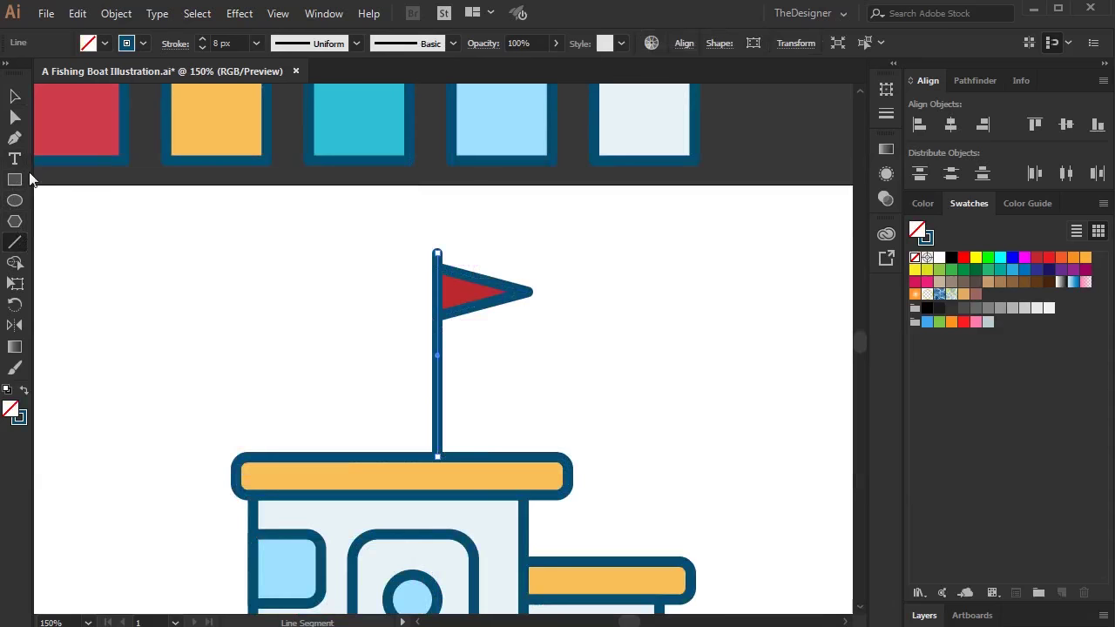
click(15, 96)
click(358, 349)
scroll(699, 412, down, 2)
scroll(584, 445, up, 1)
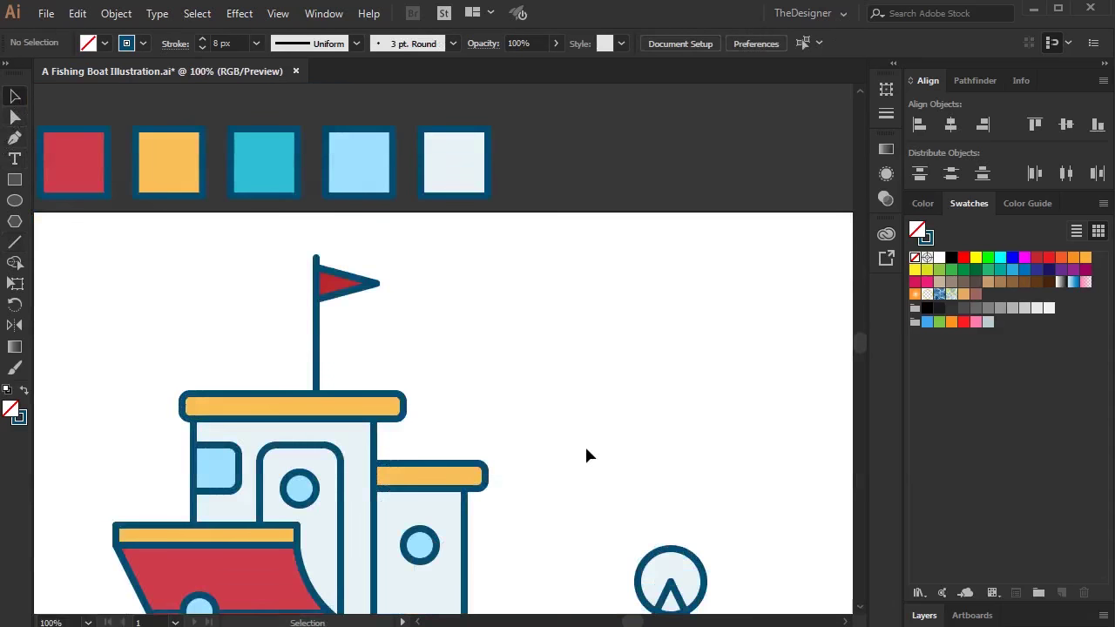
scroll(531, 366, down, 2)
click(14, 116)
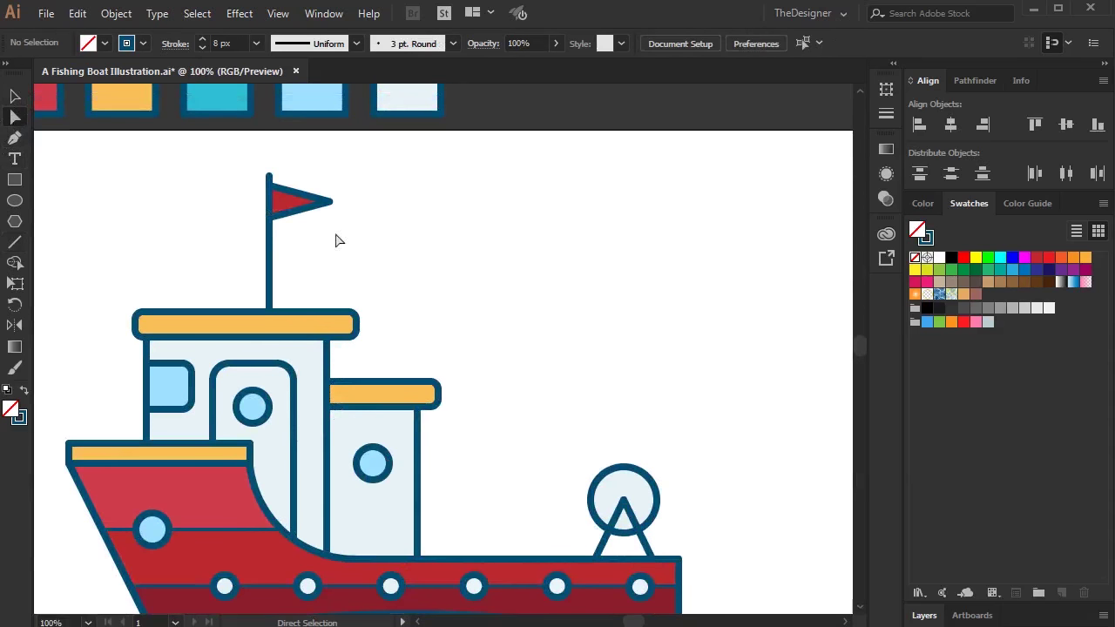
drag(341, 244, 188, 159)
key(shift+Down)
key(shift+Down)
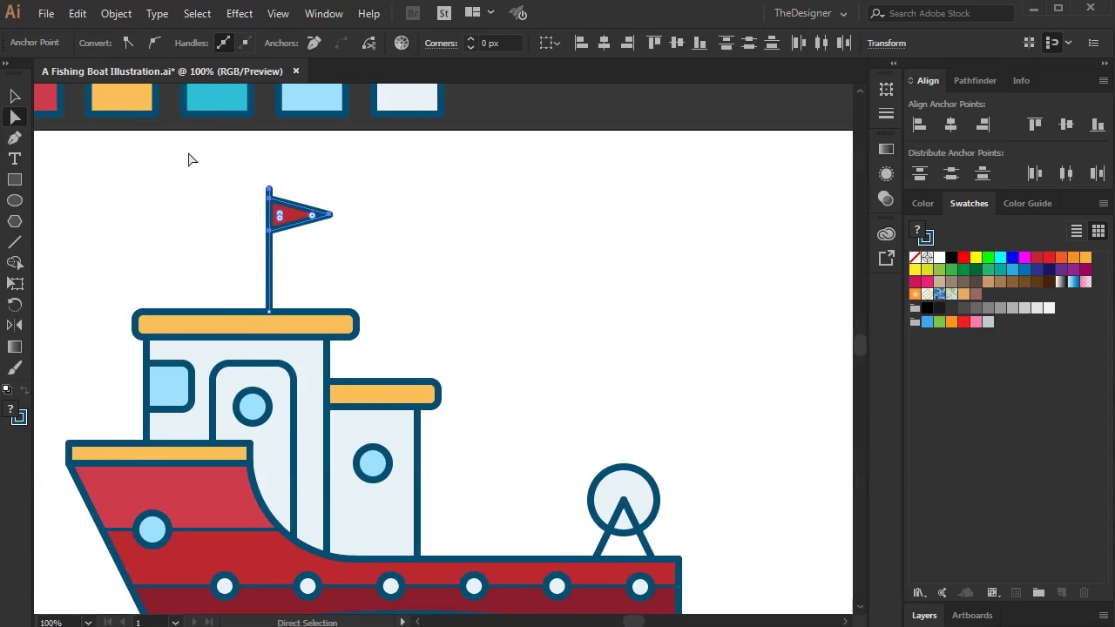
click(136, 223)
- Draw rigging lines from the pole to the radar mast and down to the cabin roof
click(14, 241)
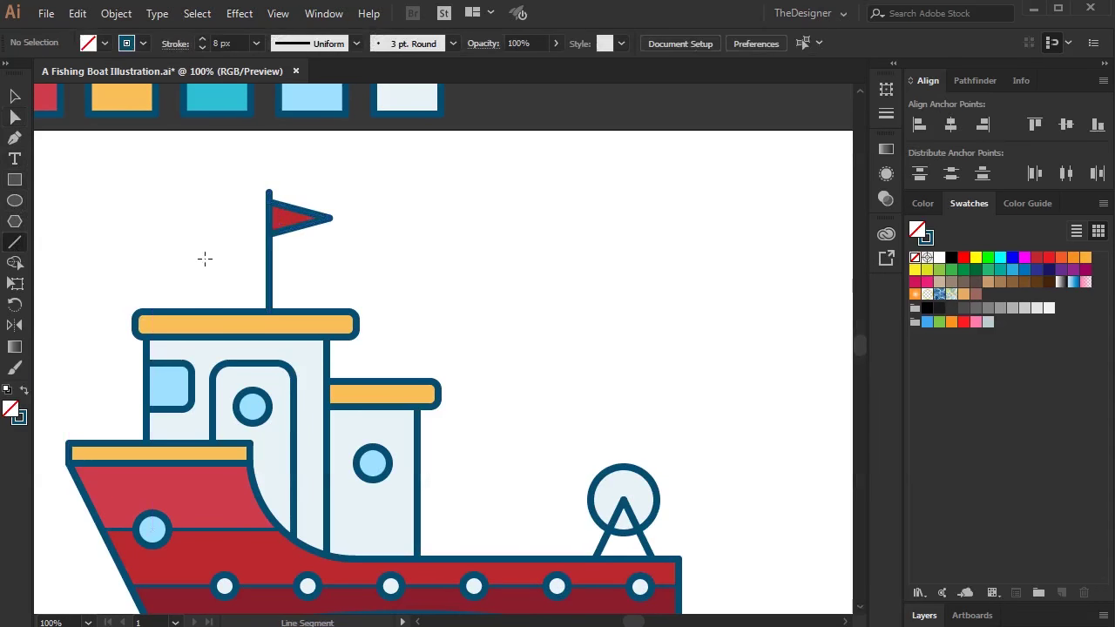
mouse_move(270, 244)
mouse_down()
mouse_move(625, 448)
mouse_move(640, 470)
mouse_up()
click(15, 96)
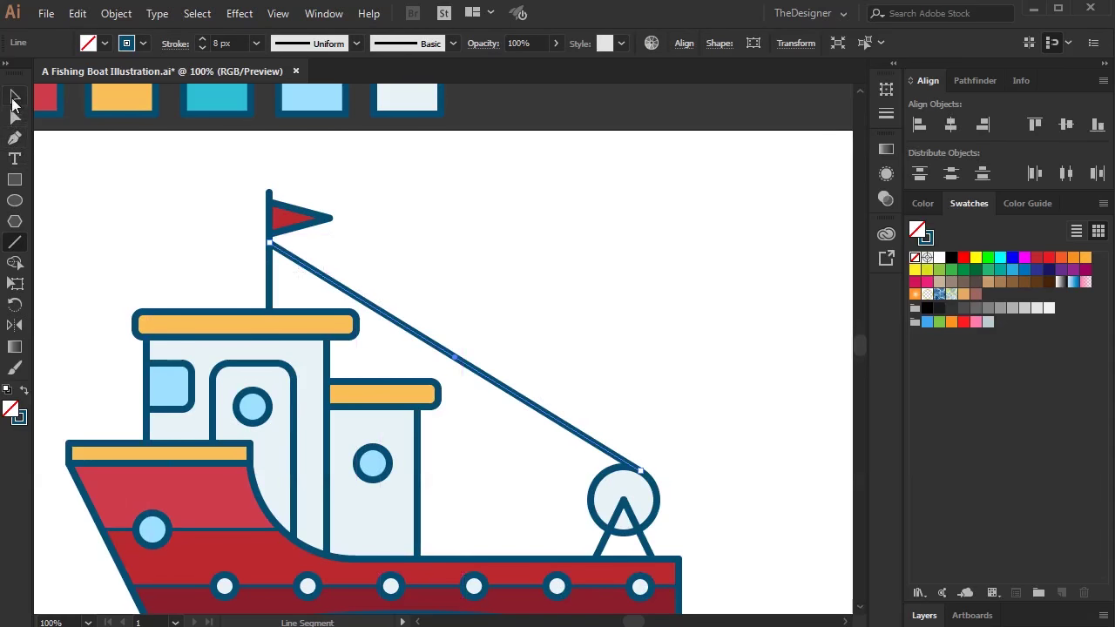
click(488, 218)
click(15, 117)
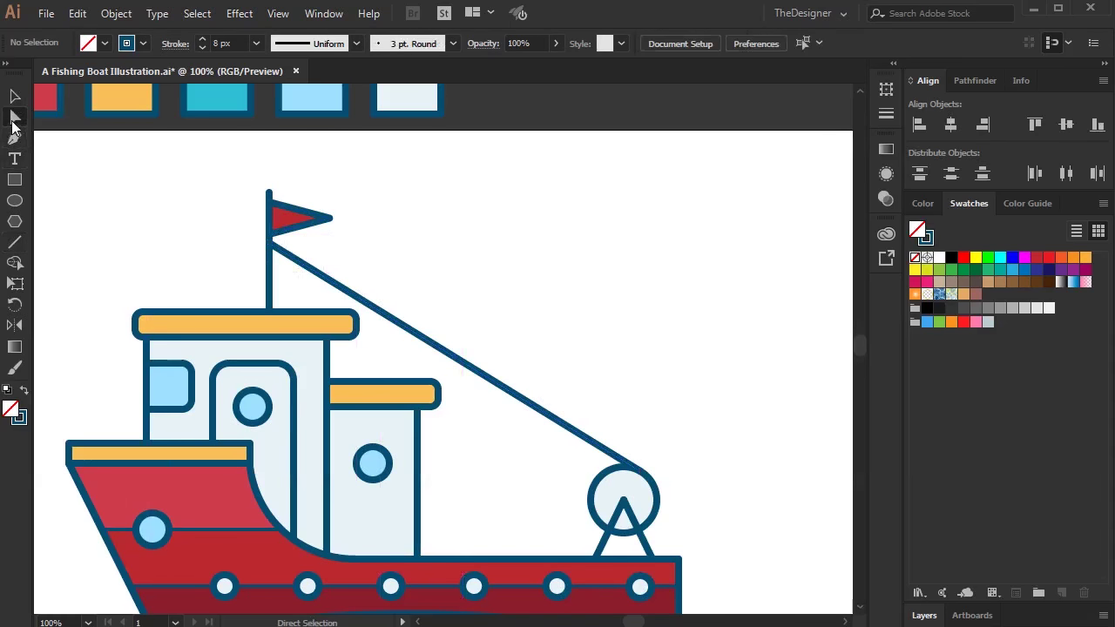
click(14, 242)
scroll(223, 253, up, 1)
drag(302, 235, 248, 335)
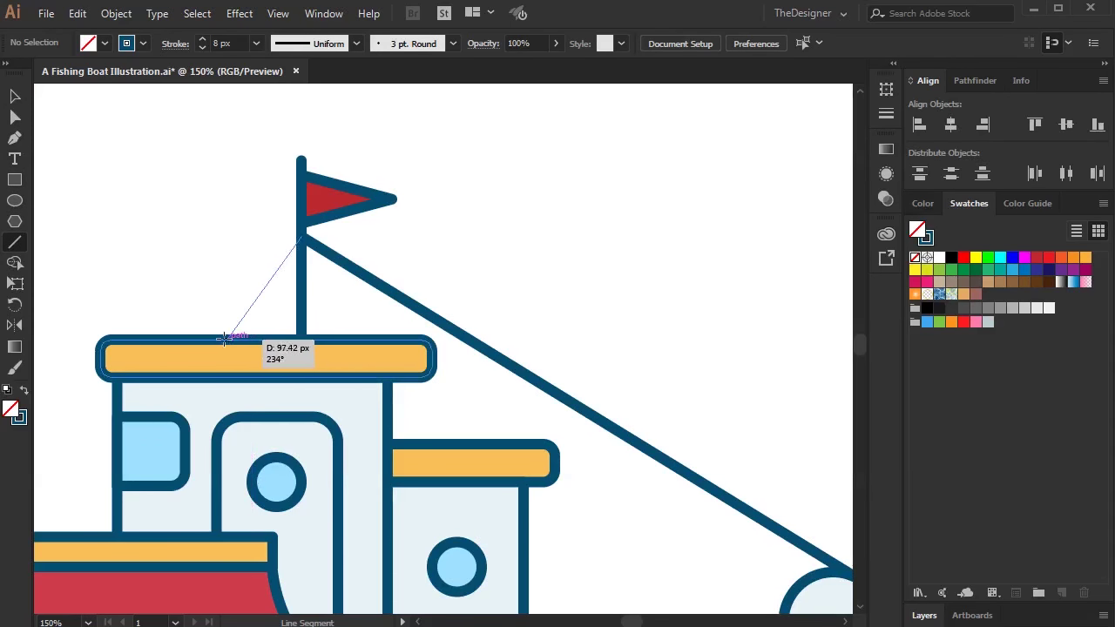
drag(249, 336, 217, 339)
click(144, 191)
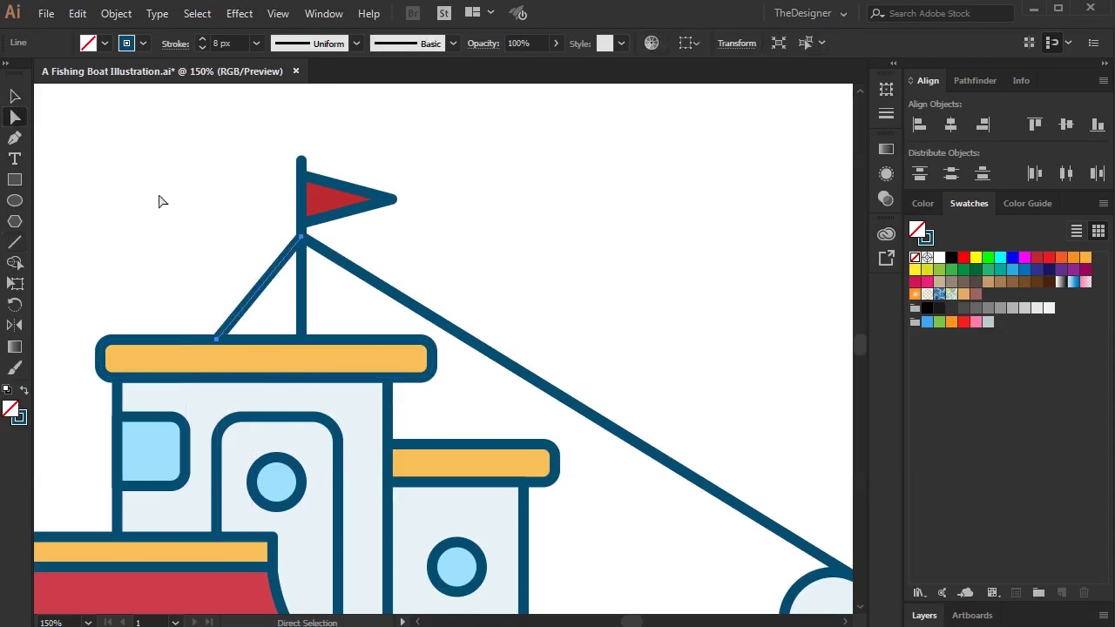